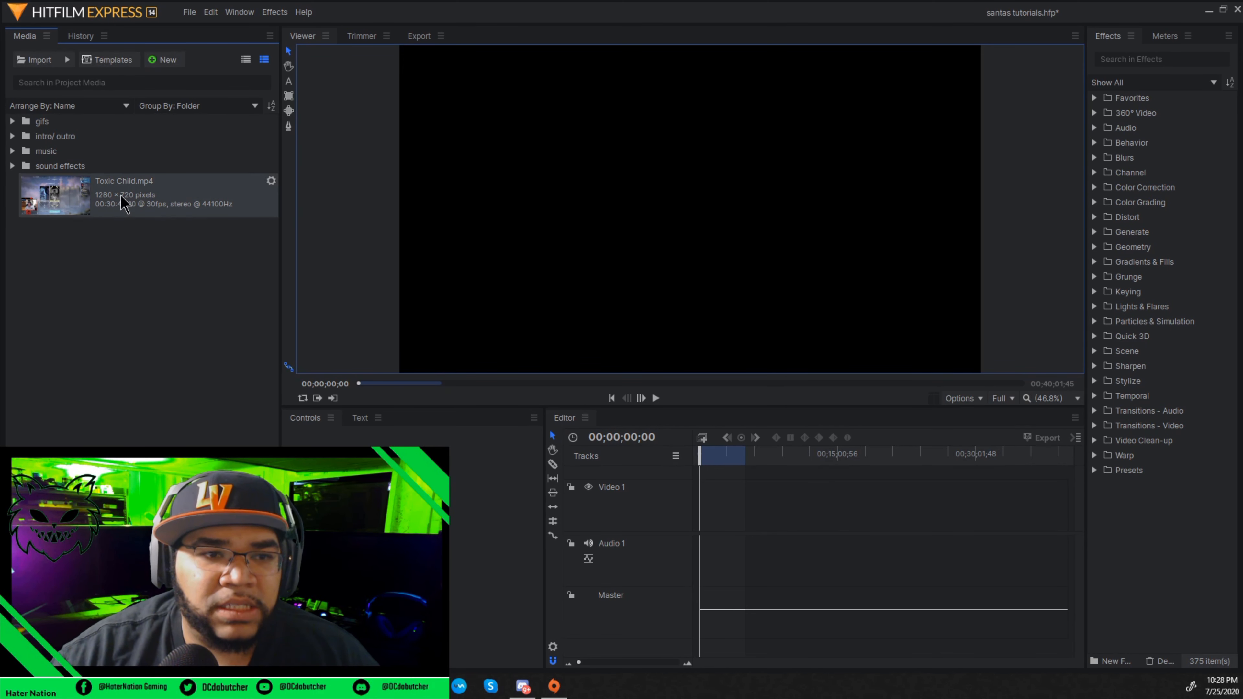
Save the project
click(189, 11)
click(216, 88)
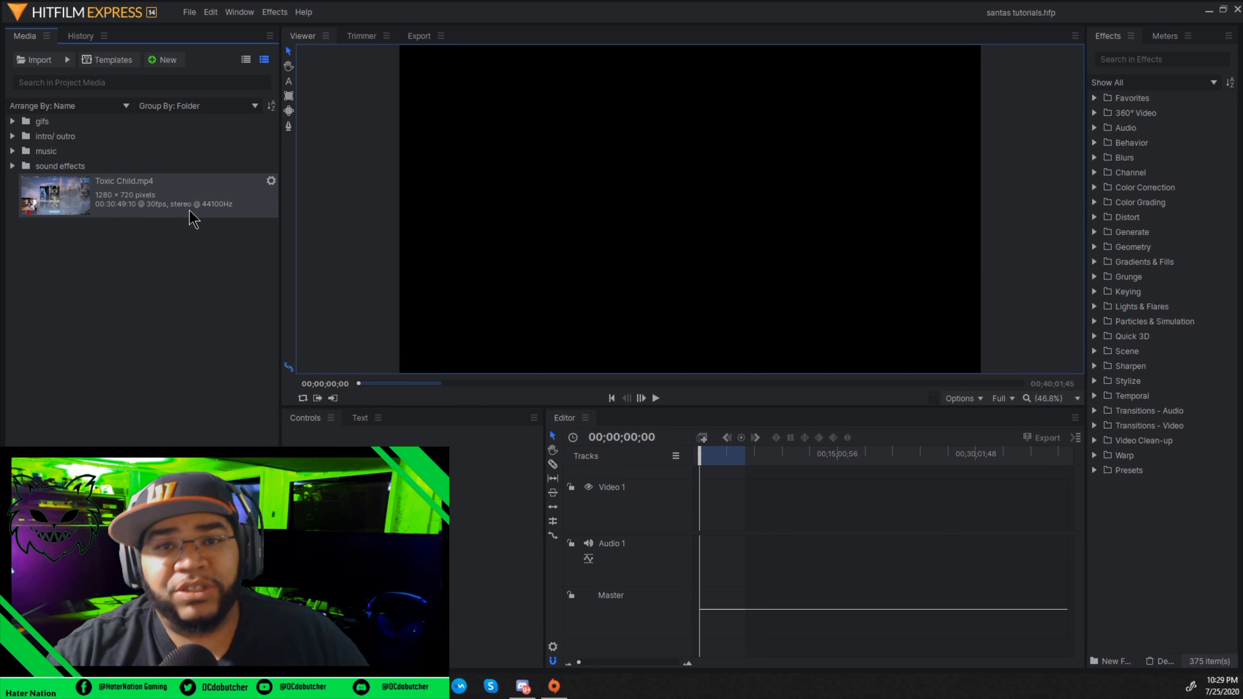
Place the intro clip MOV.mov from the intro/outro folder at the very start of the timeline and preview it
click(12, 136)
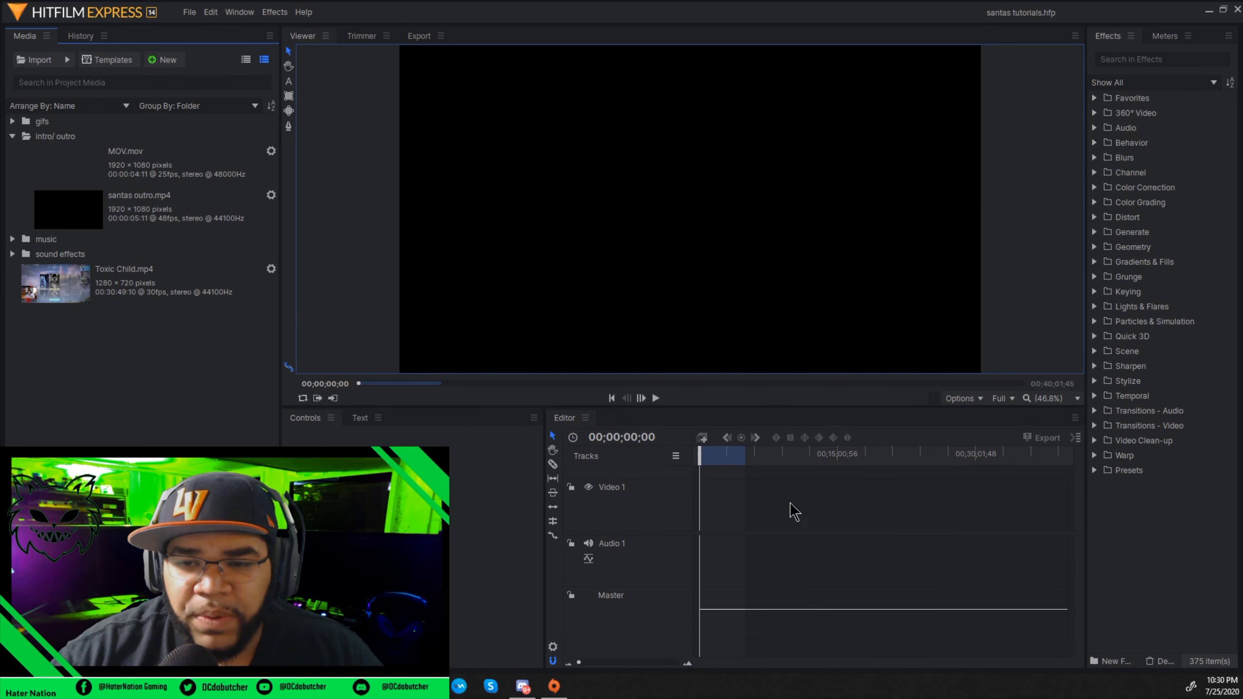
click(686, 664)
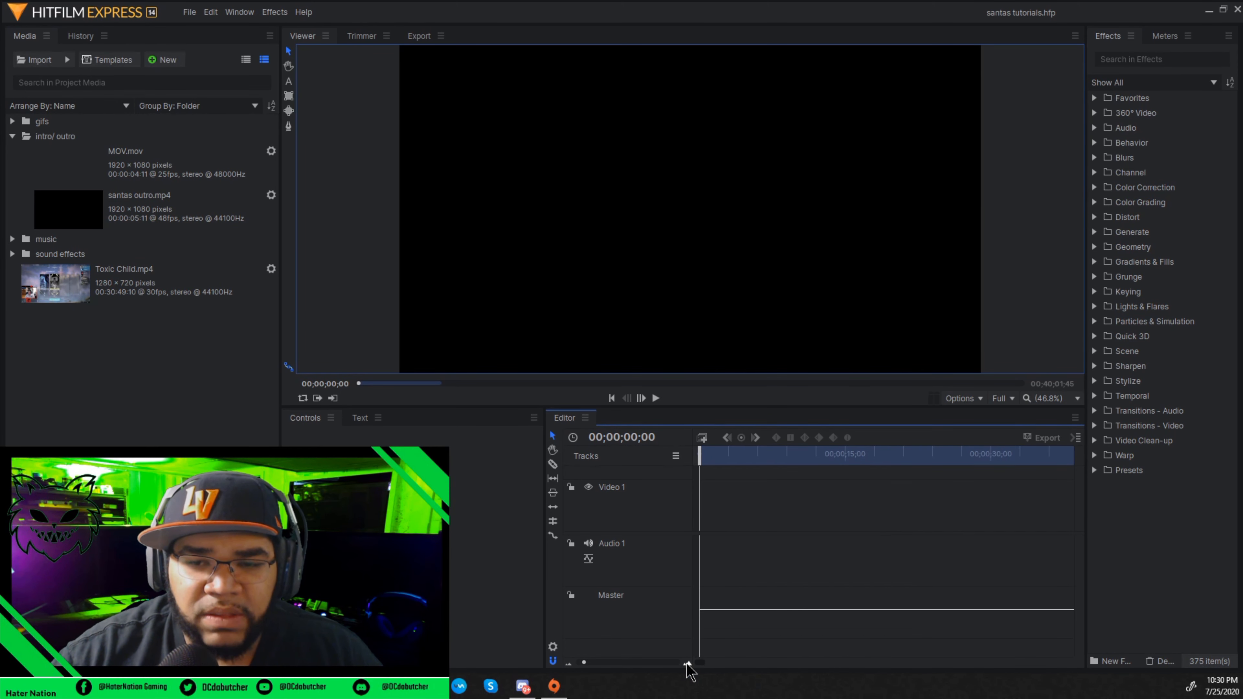
click(686, 664)
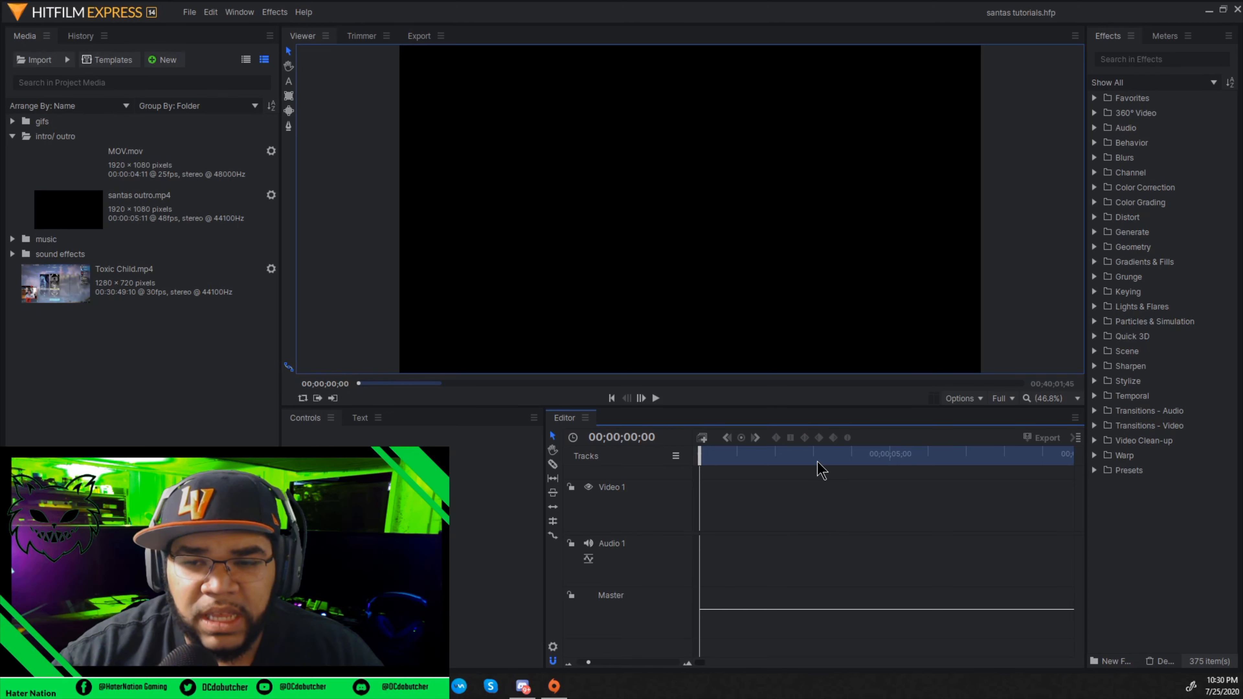
mouse_move(705, 455)
mouse_down()
mouse_move(889, 451)
mouse_move(700, 453)
mouse_up()
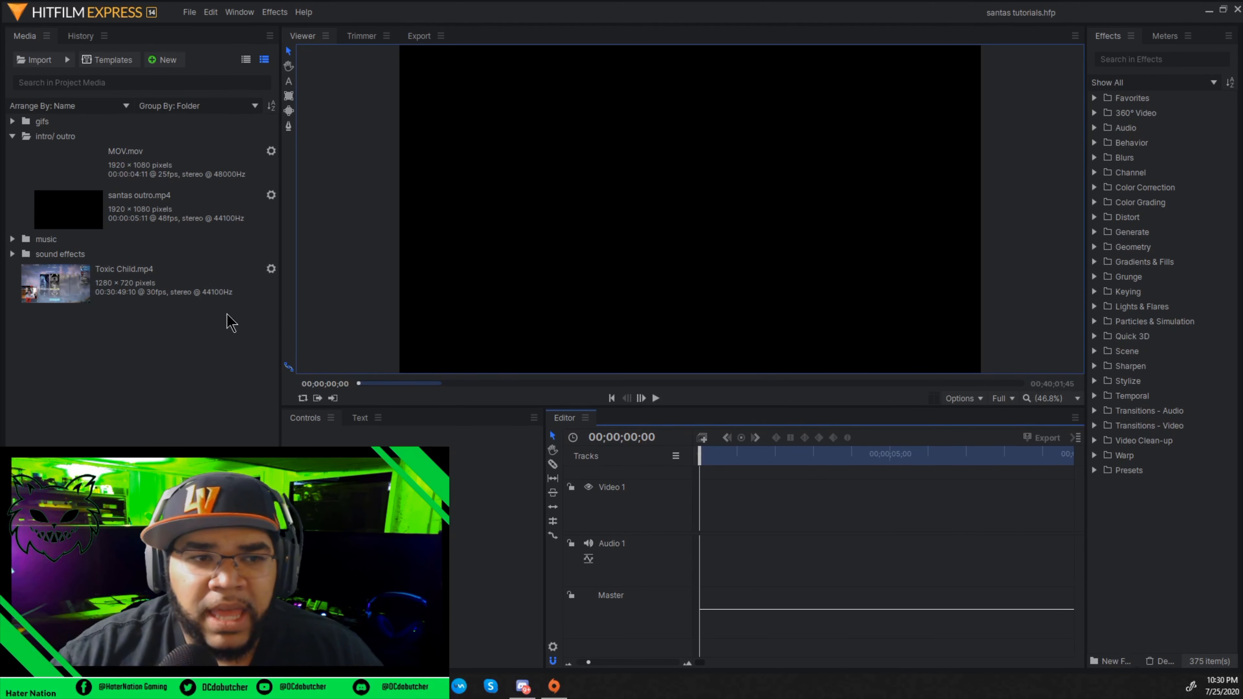
drag(135, 186, 695, 509)
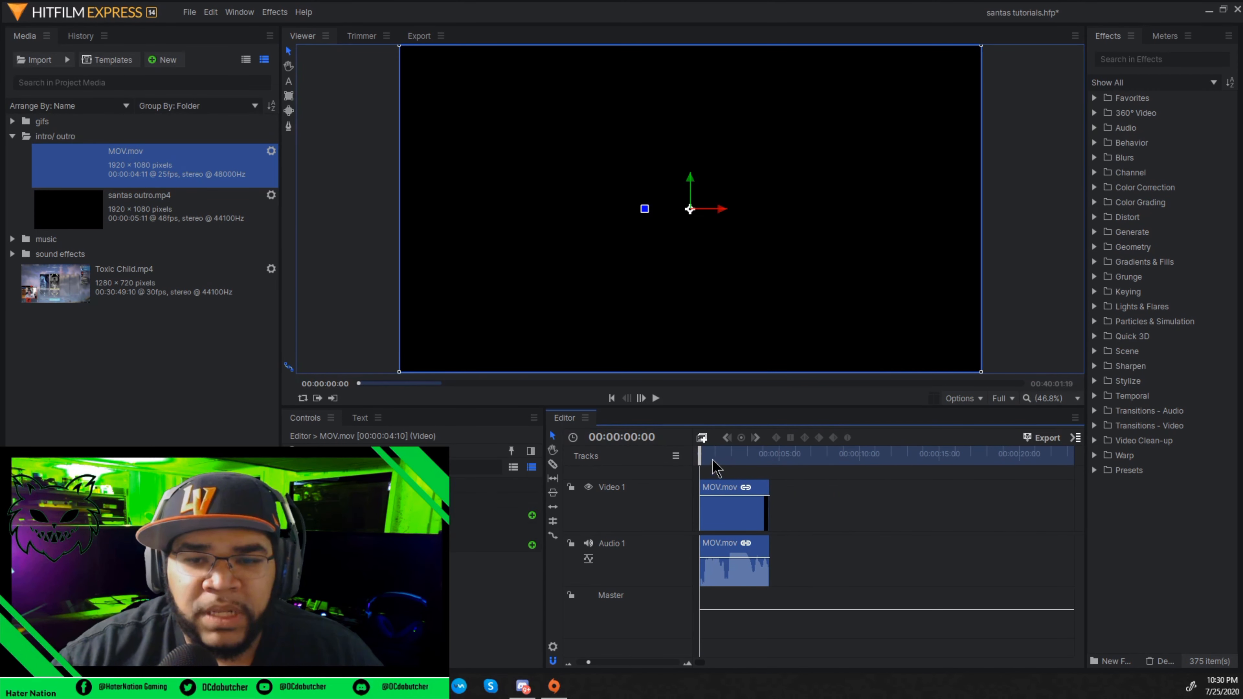
drag(705, 459, 723, 459)
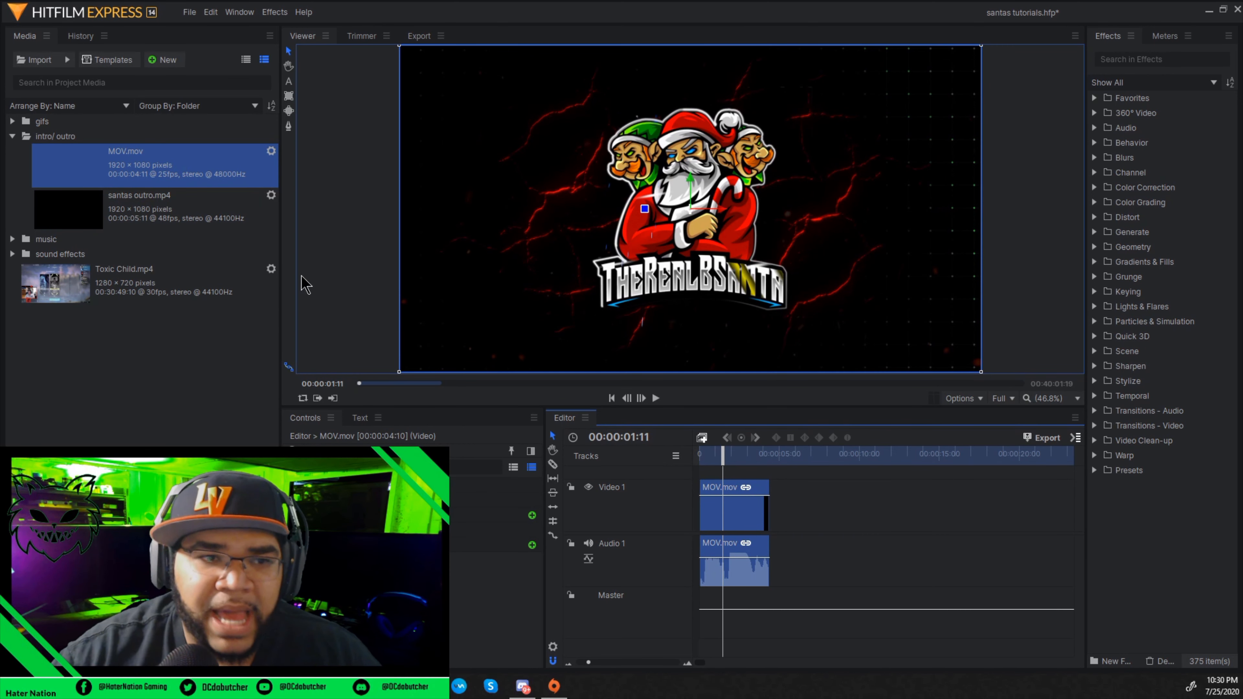
Add Toxic Child.mp4 to the Video 1 track directly after the intro clip and preview it
click(12, 136)
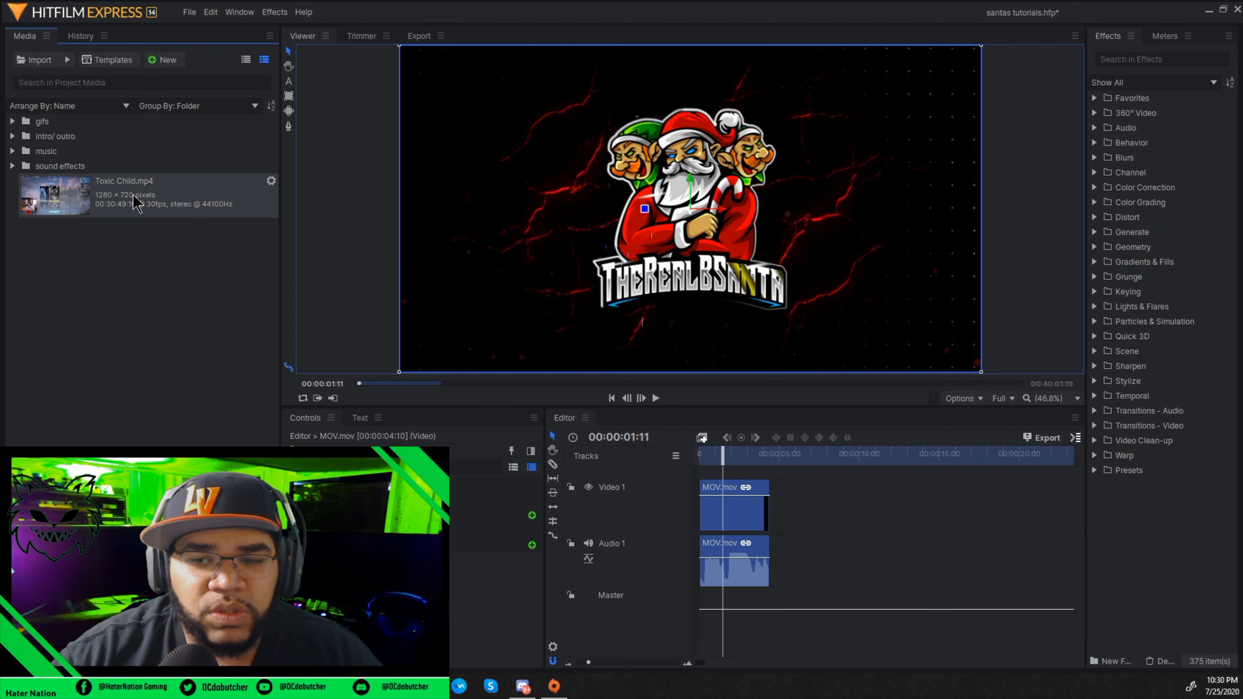
drag(137, 202, 774, 529)
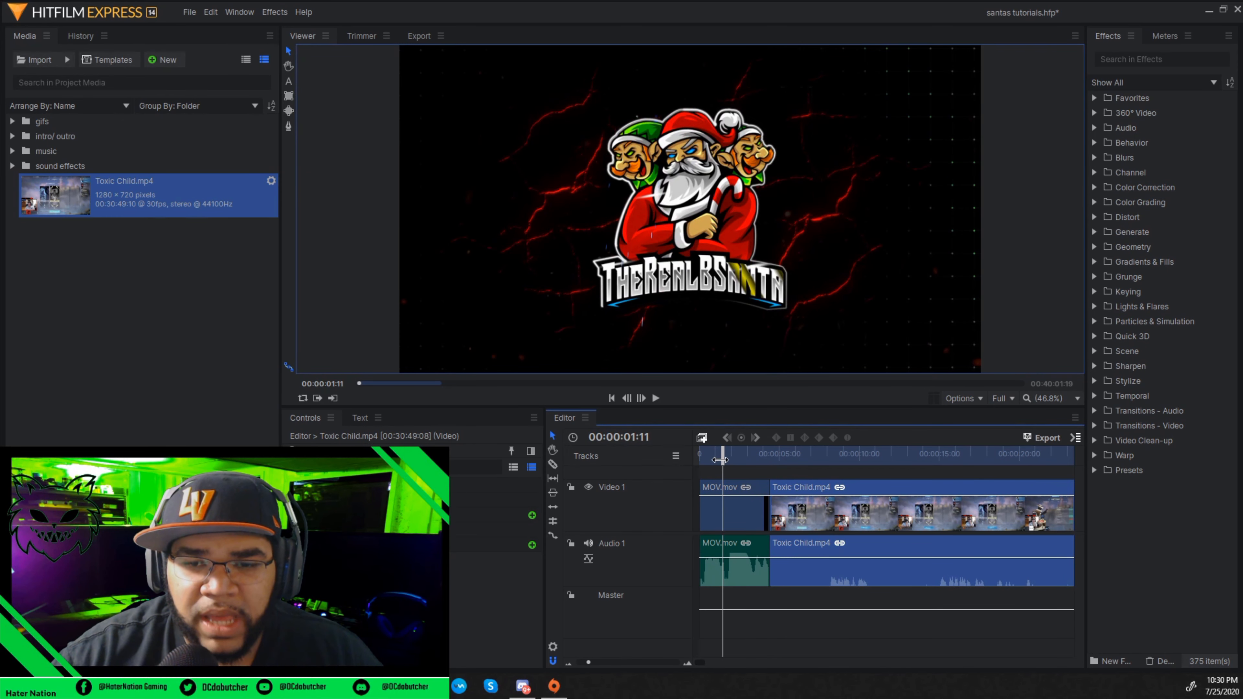
drag(719, 460, 811, 461)
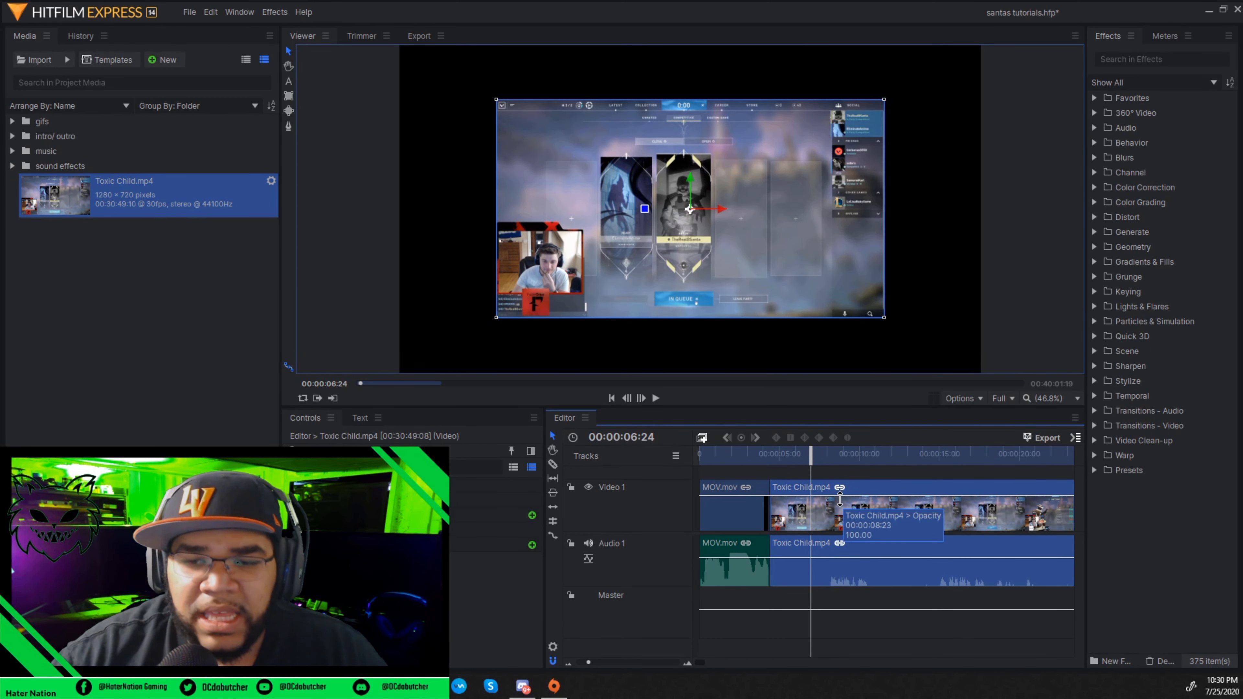
Scale the Toxic Child.mp4 clip with the Fit To Frame transform
click(1002, 642)
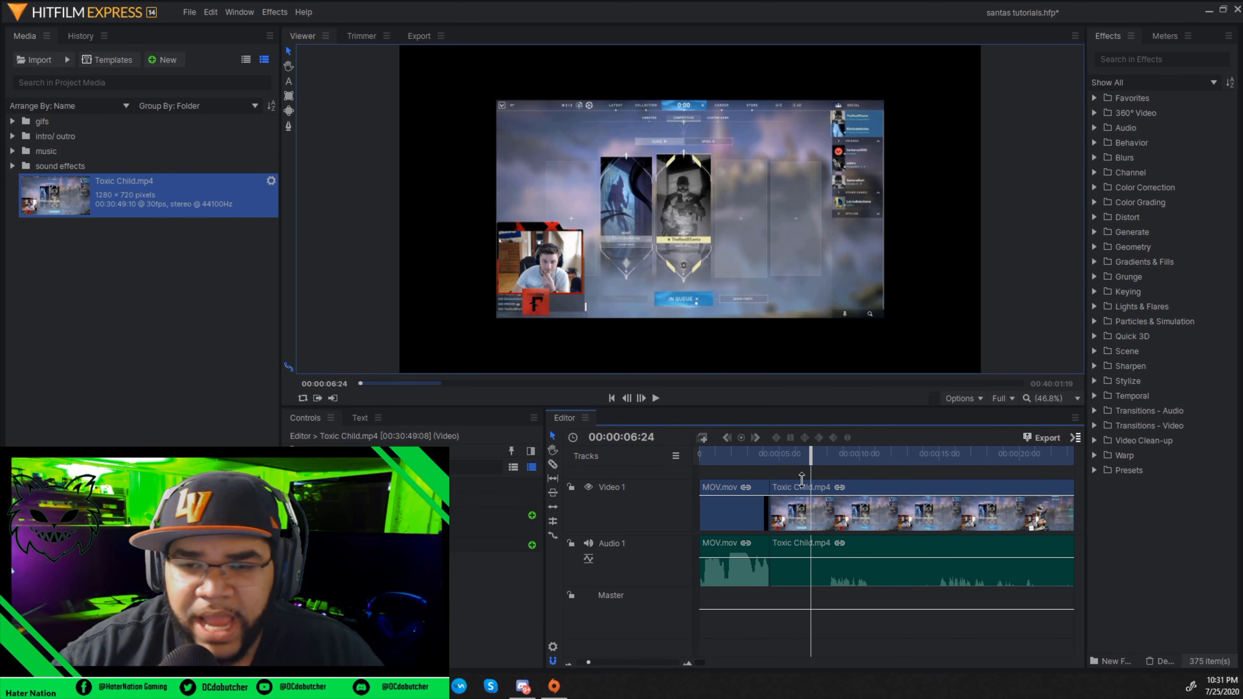
click(832, 569)
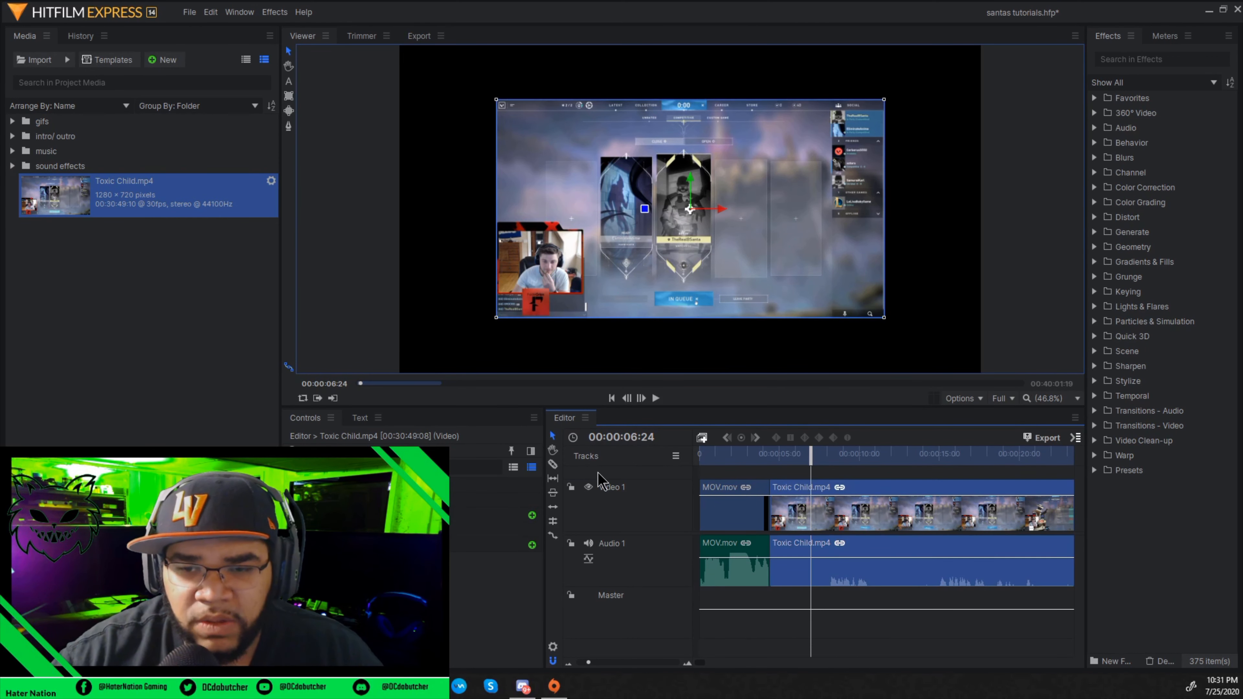
click(77, 415)
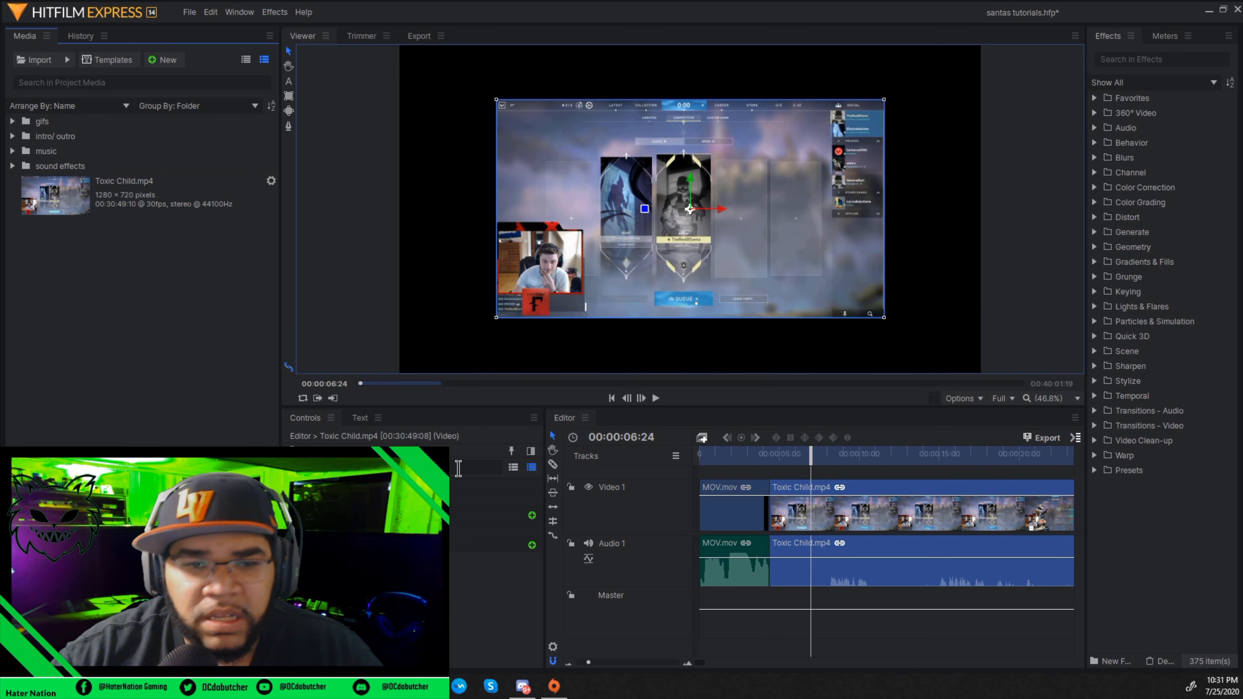
click(463, 613)
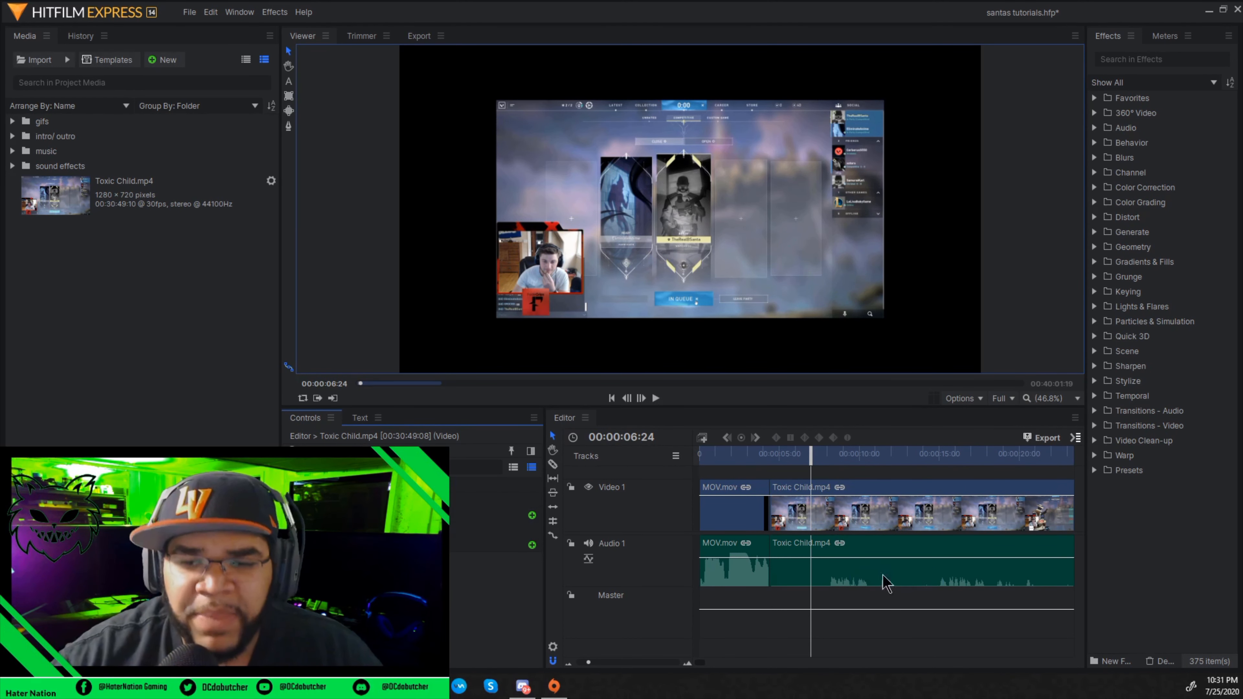
right_click(890, 519)
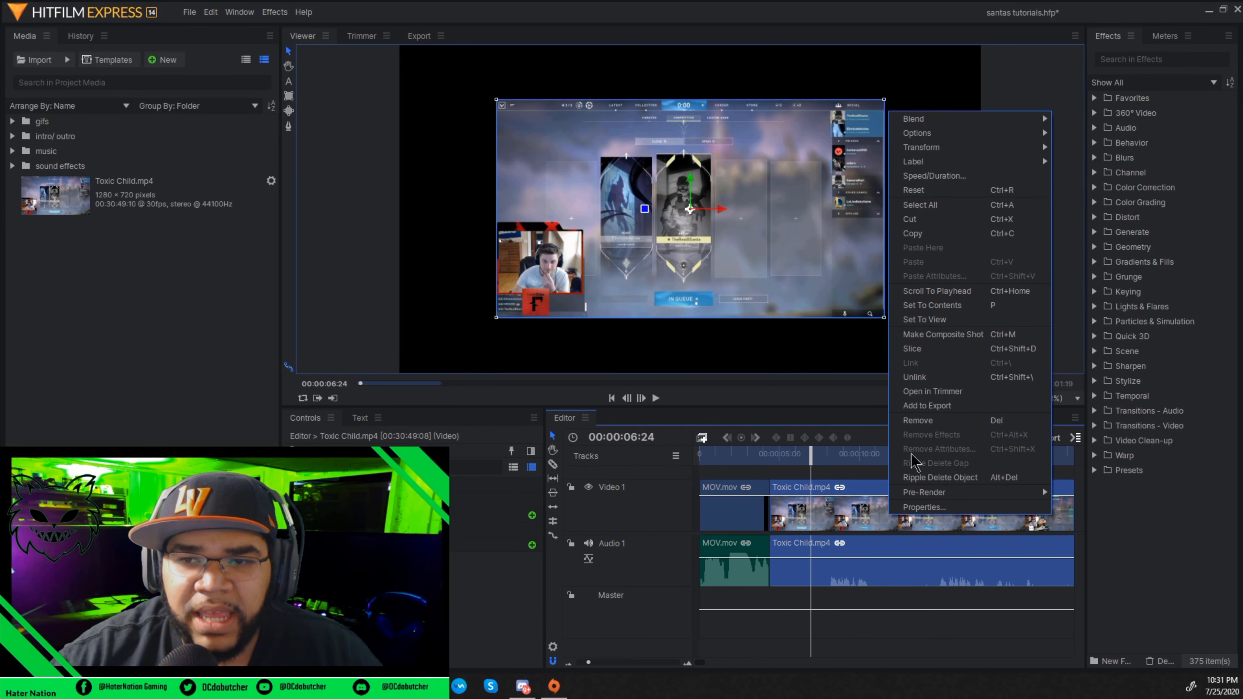
mouse_move(949, 152)
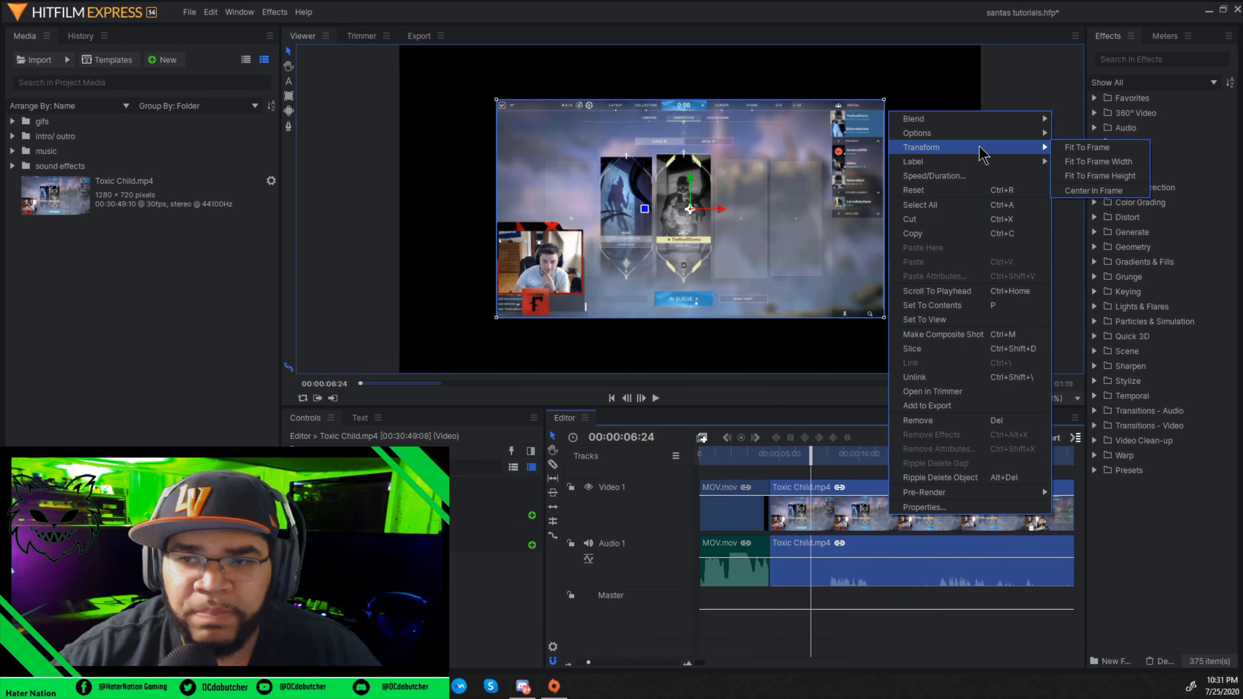
click(1092, 148)
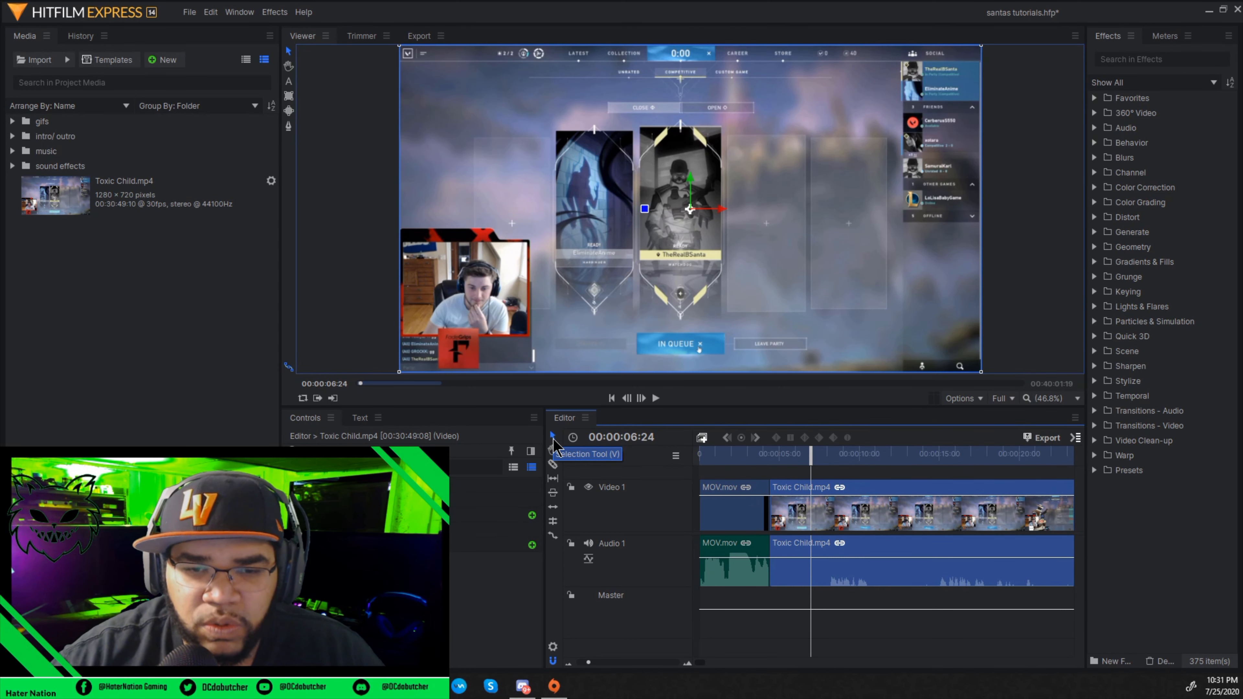
click(553, 463)
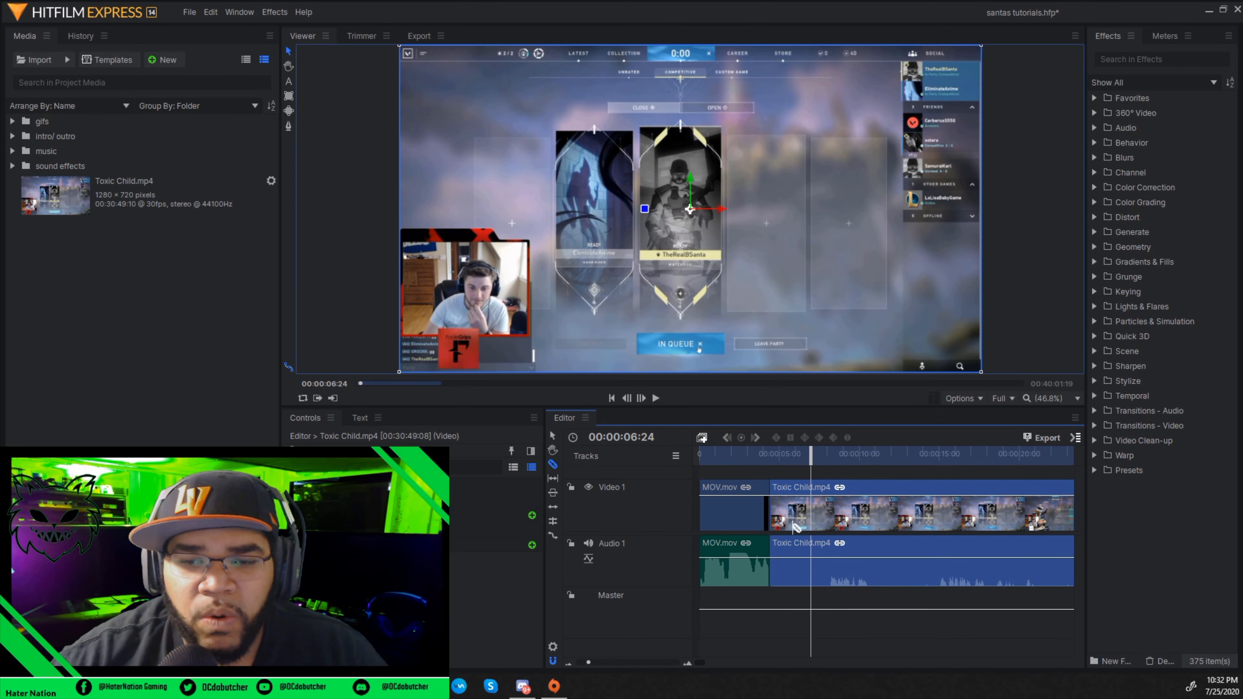
click(552, 436)
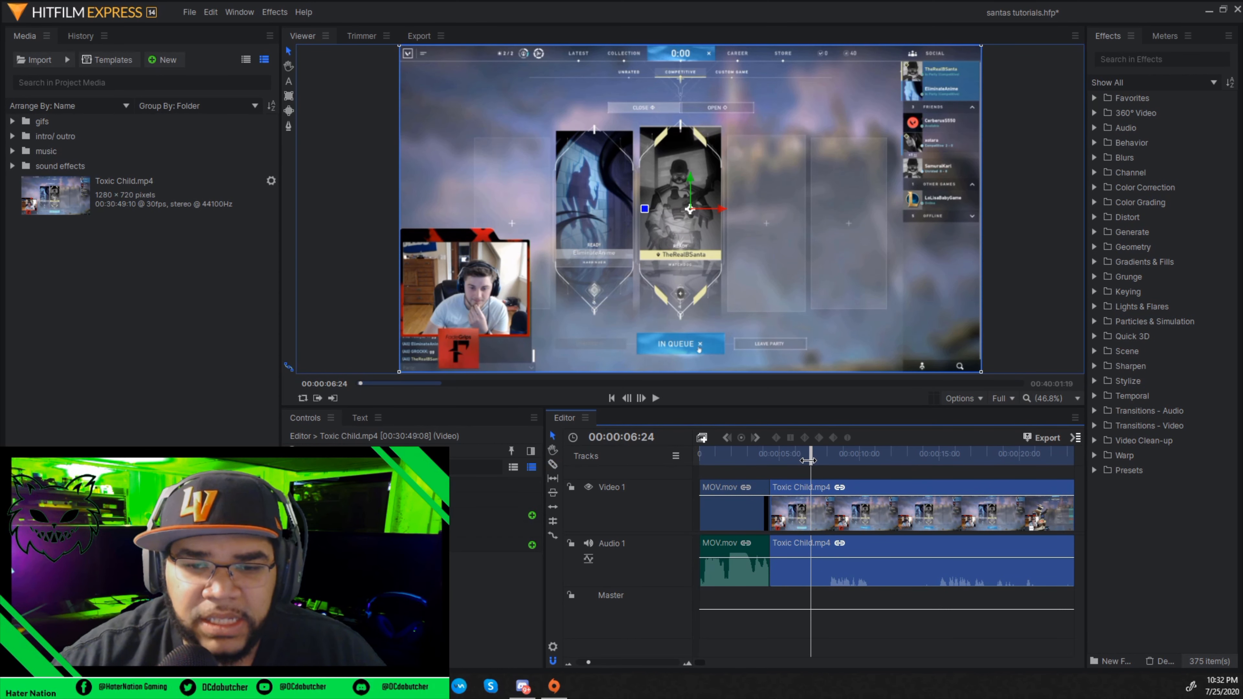
Lower the audio level of the MOV.mov intro clip on the Audio 1 track
drag(808, 461, 799, 461)
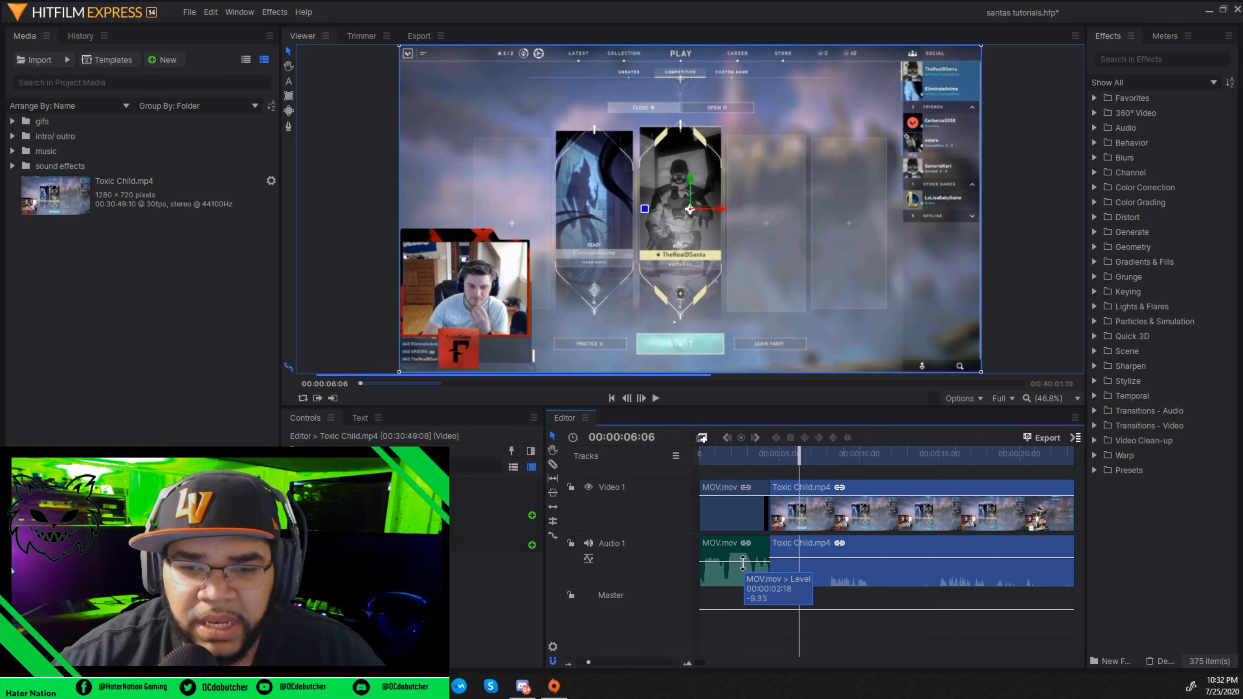
drag(743, 563, 743, 569)
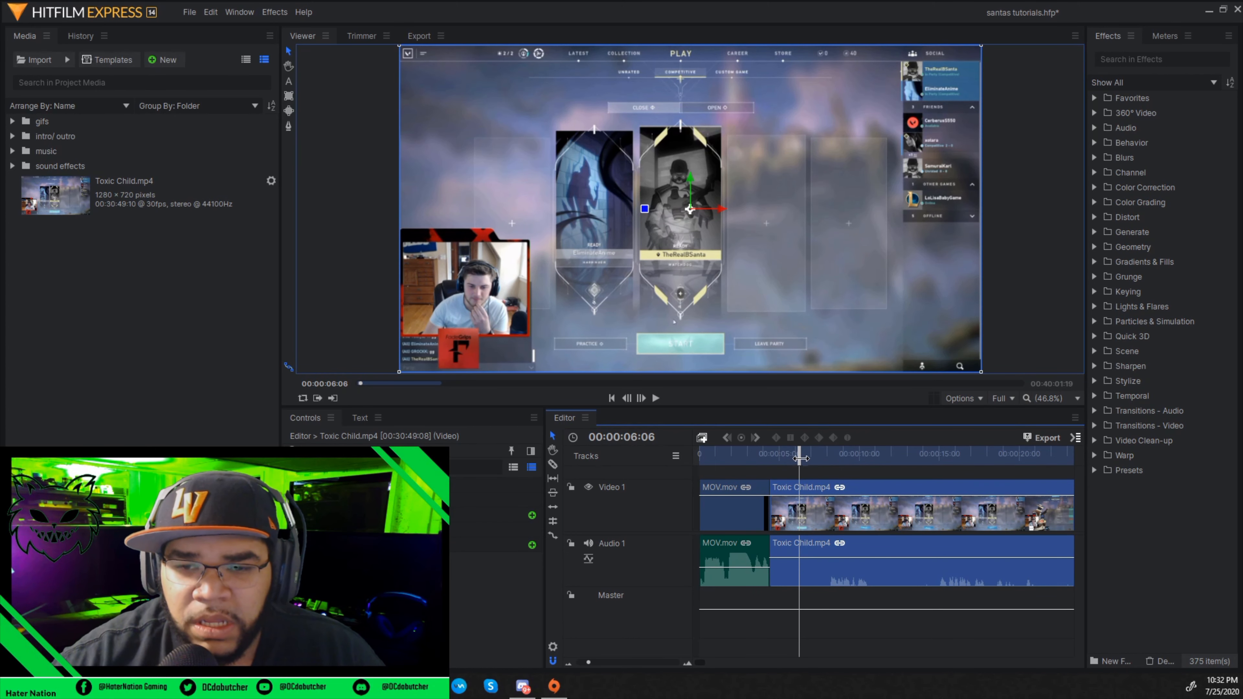
Move the MOV.mov intro clip onto a new video track above Video 1, keeping it at the timeline start
drag(801, 458, 769, 457)
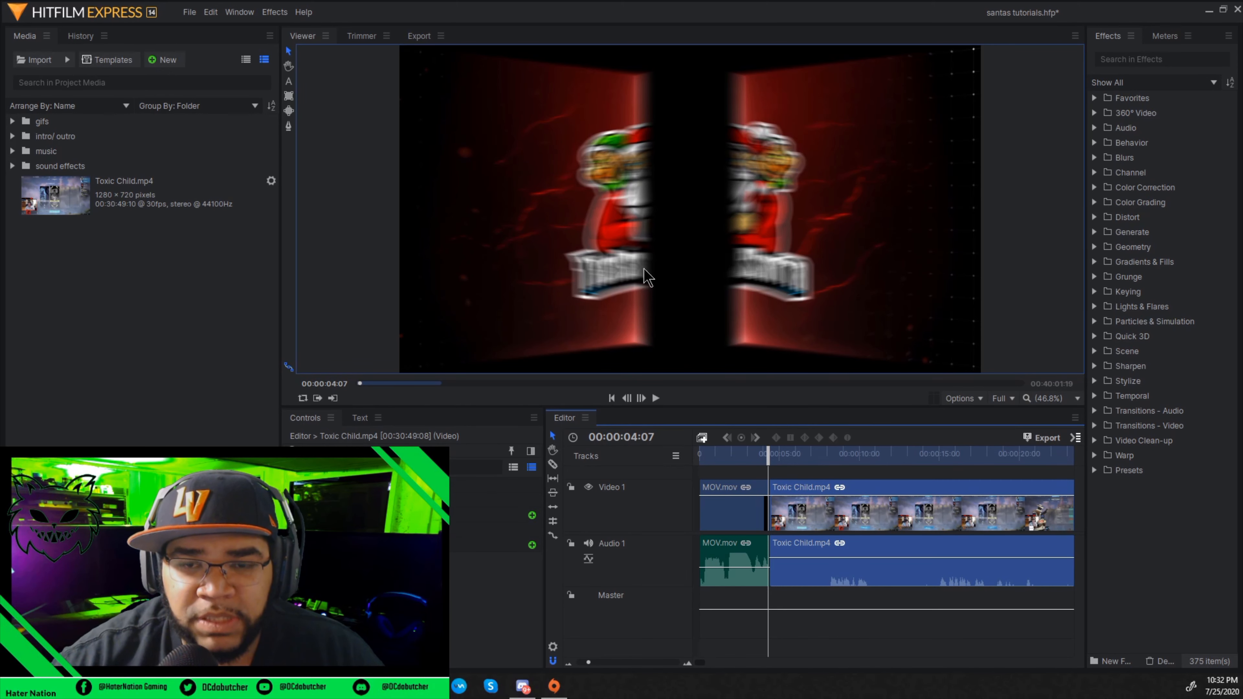
click(736, 520)
drag(739, 520, 722, 481)
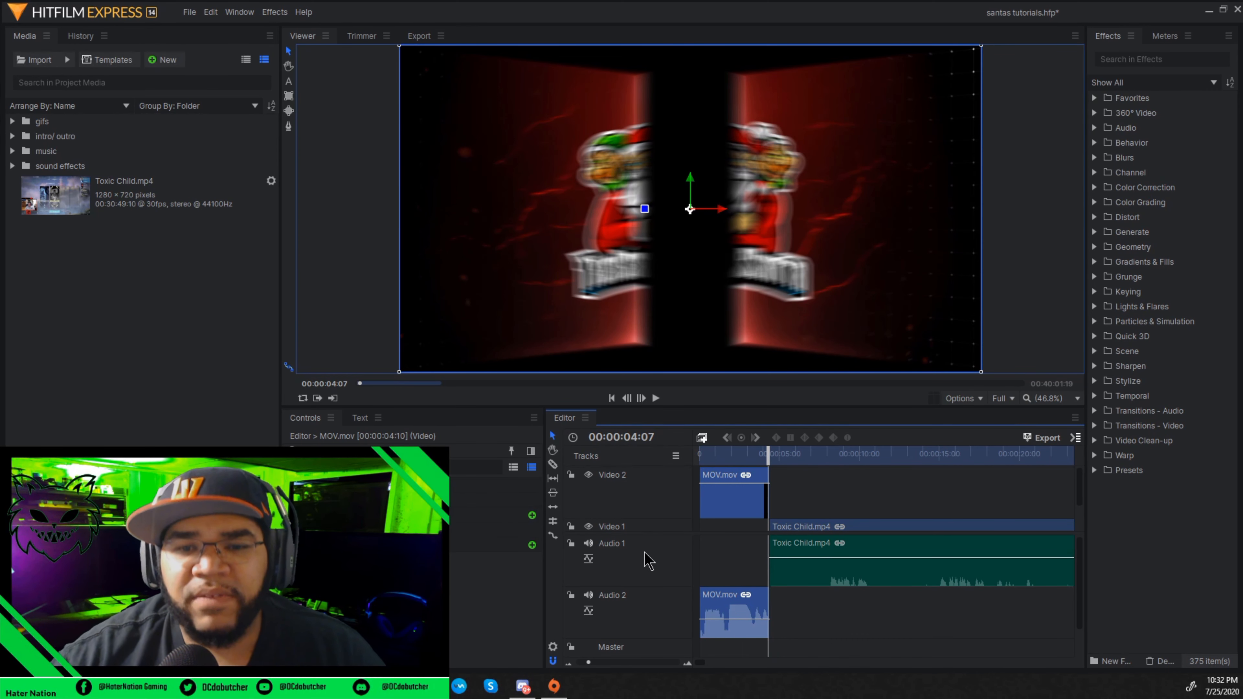
Rename the Audio 1 track as main
right_click(644, 496)
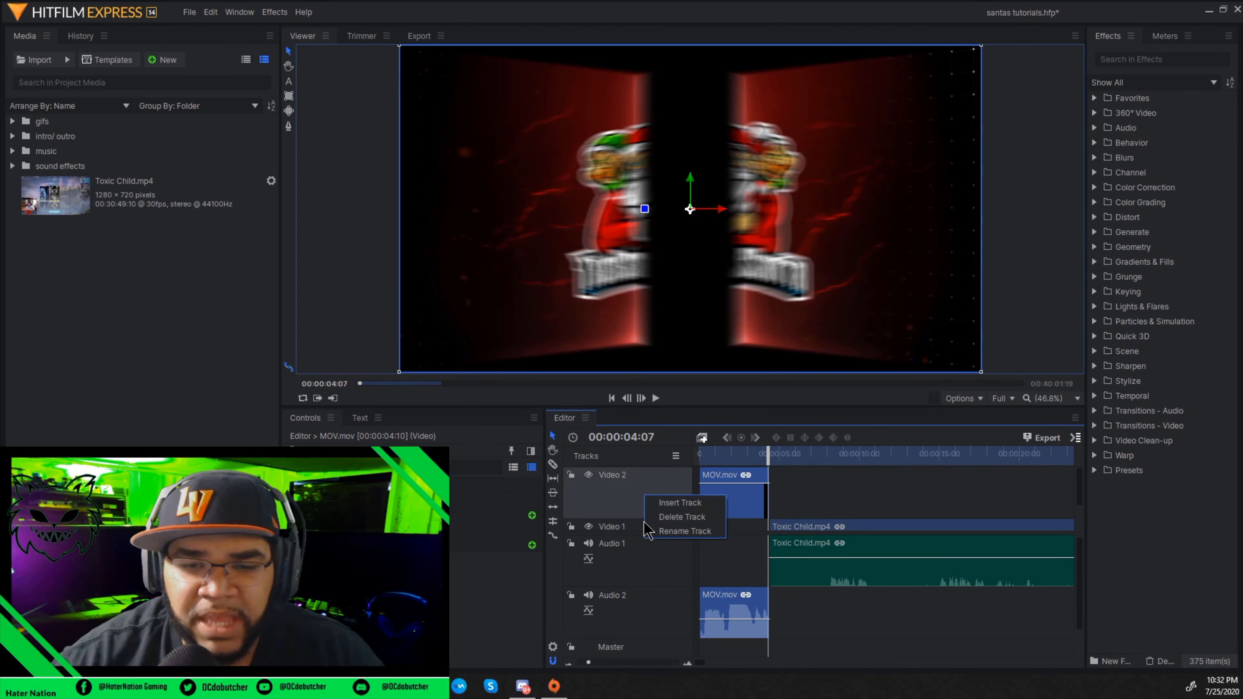
right_click(647, 572)
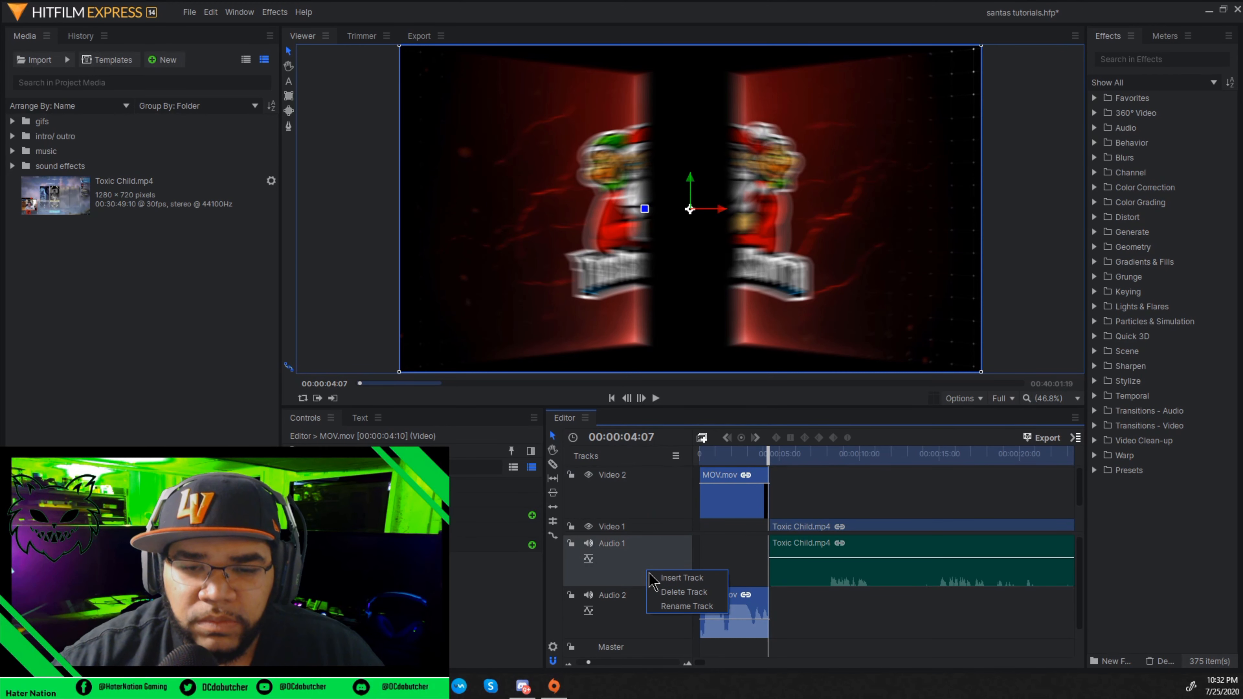
click(671, 605)
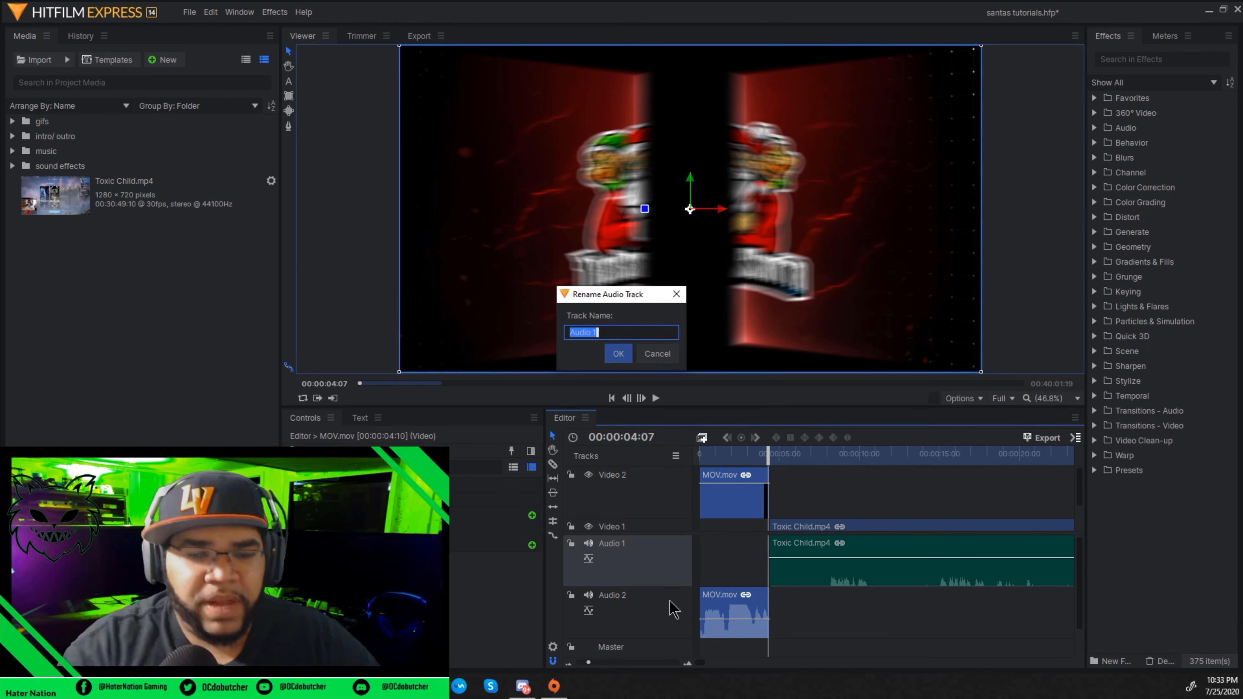
text(main)
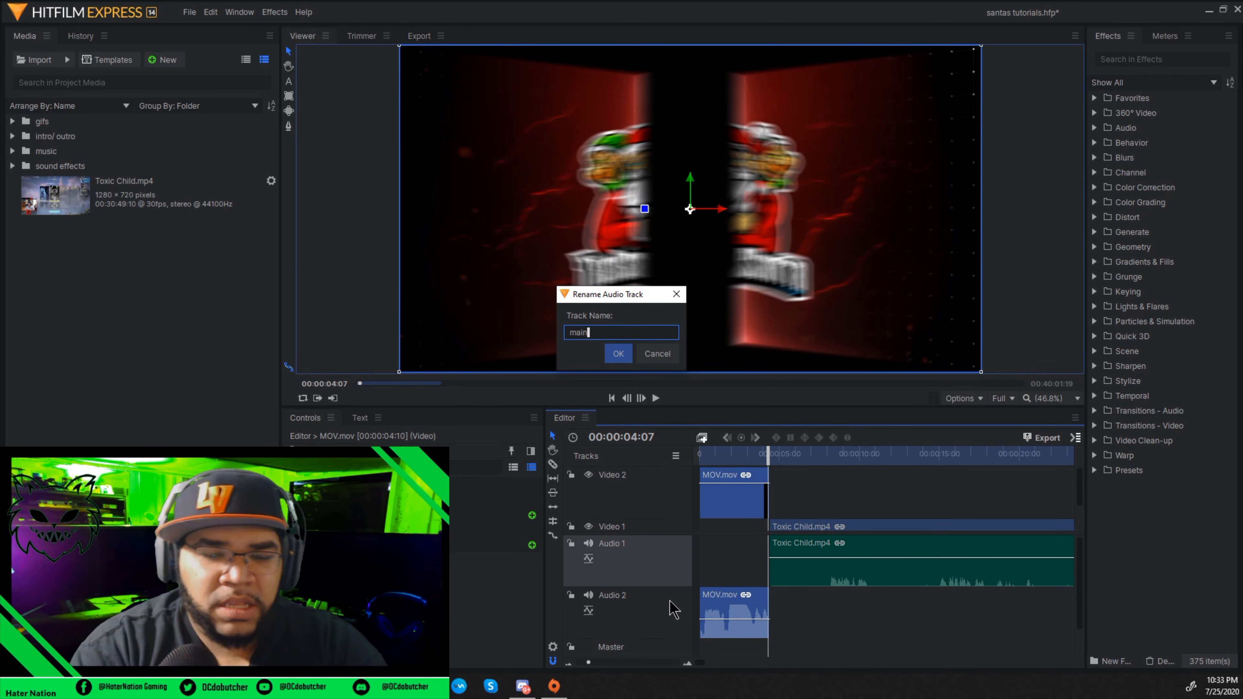
key(Return)
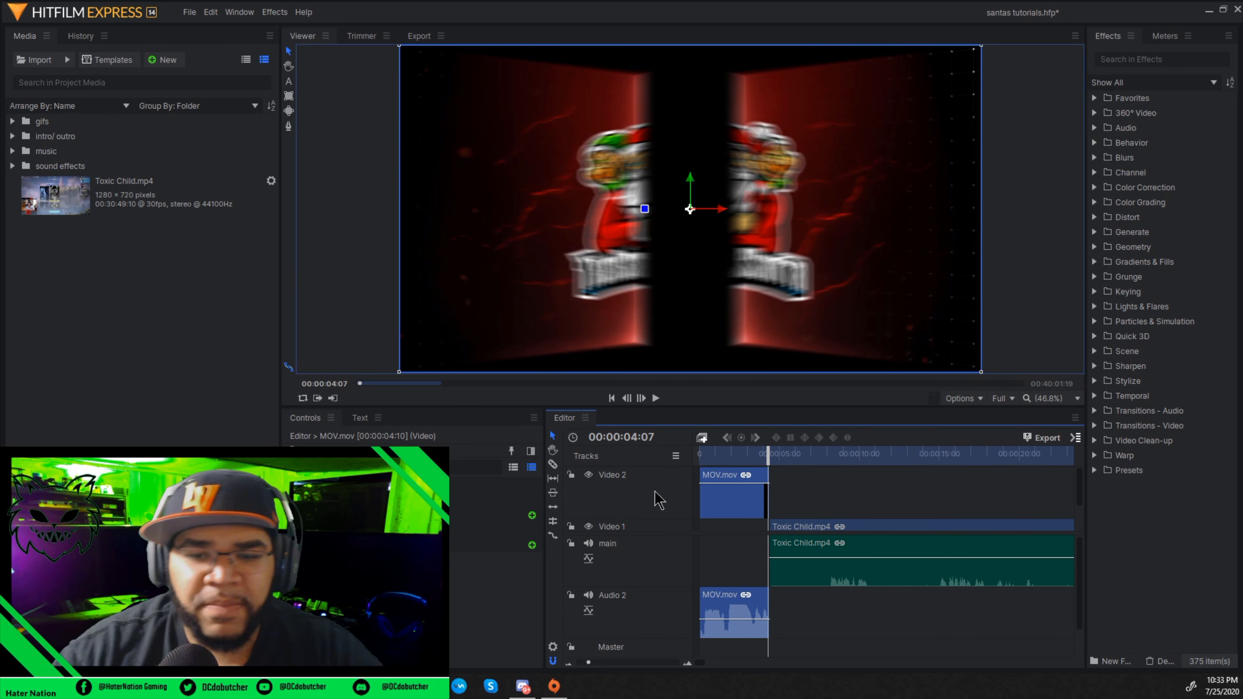
Rename the Audio 2 track as sound effects
right_click(666, 616)
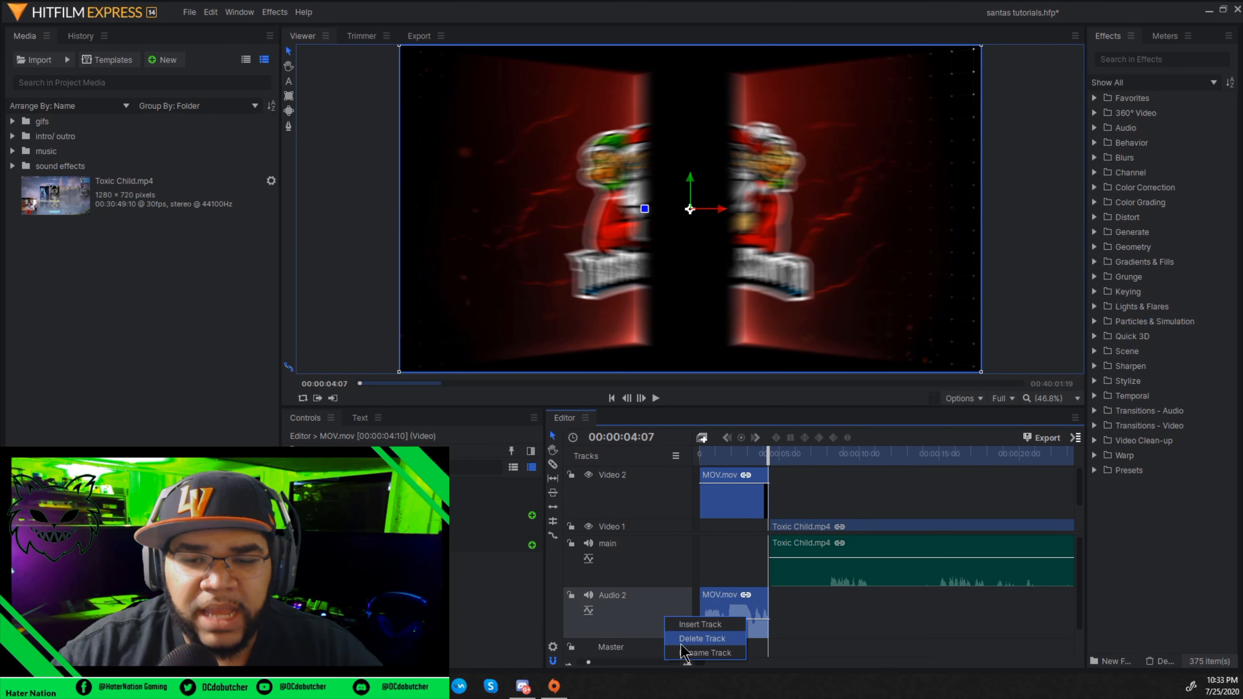
click(705, 653)
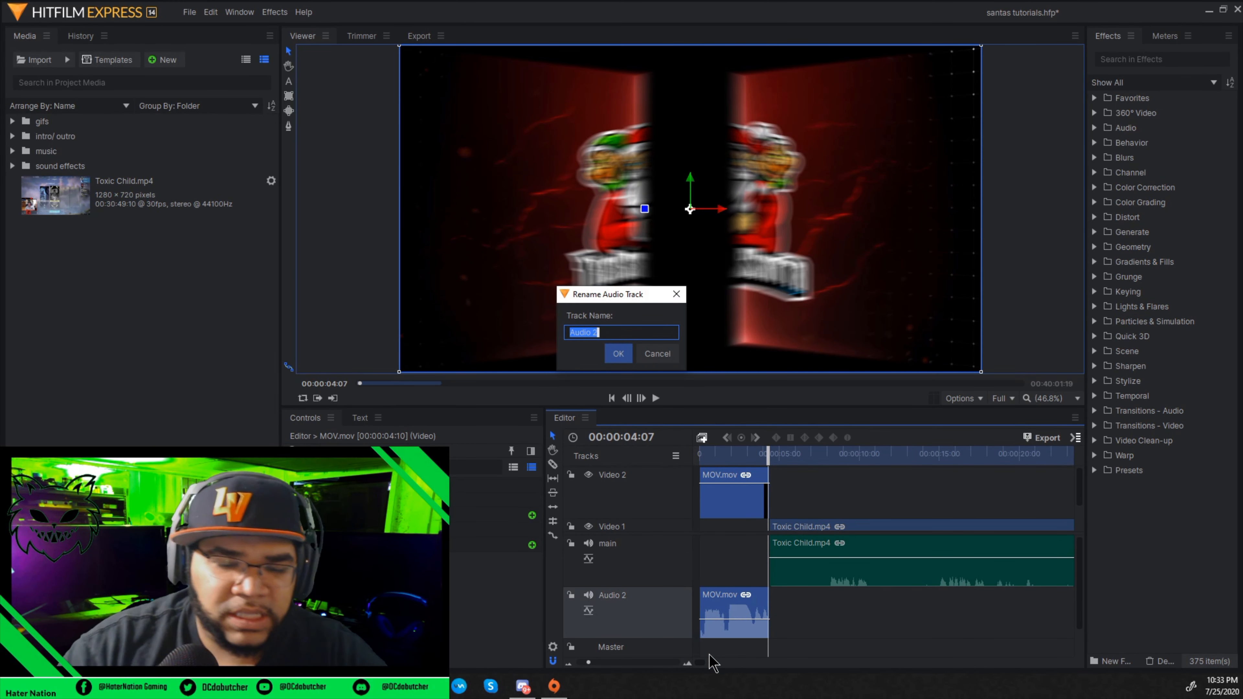
text(sou)
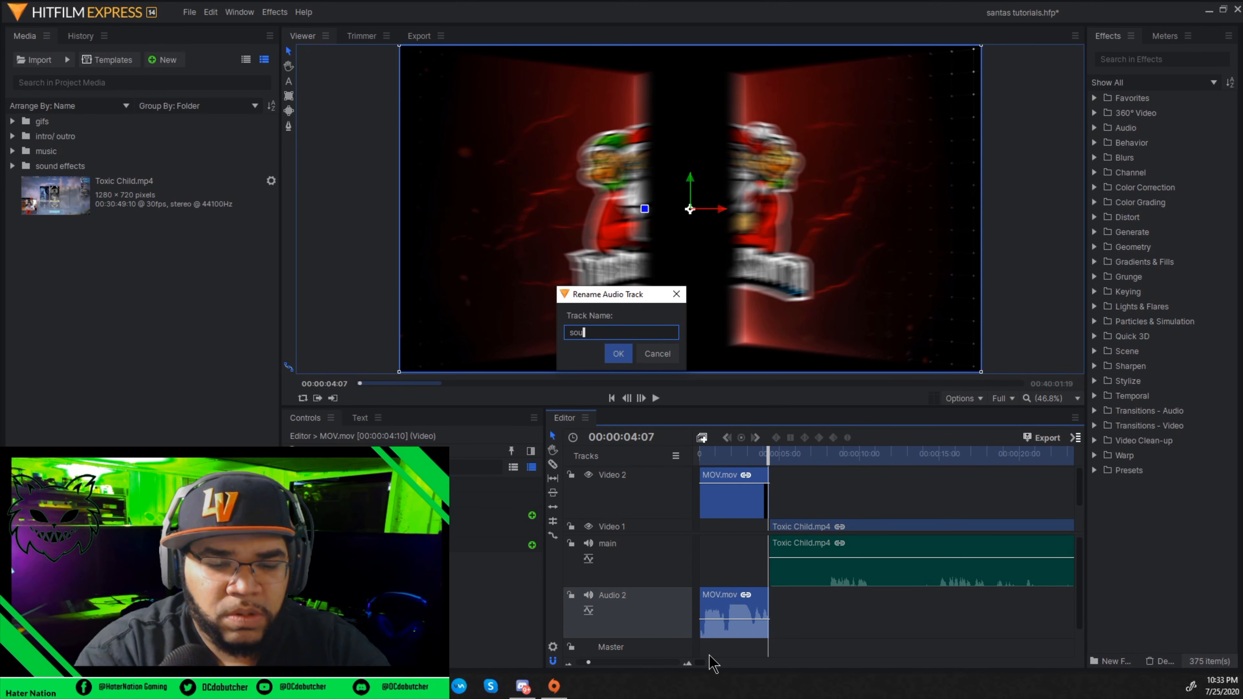
text(nd effects)
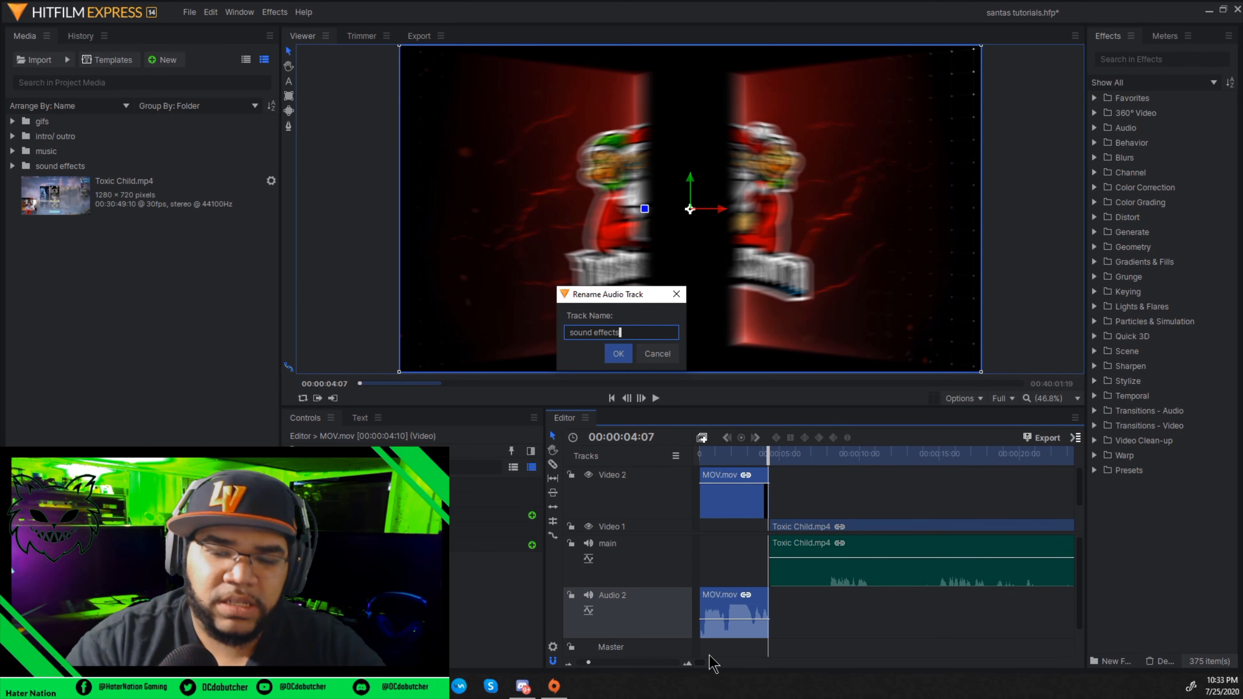
key(Return)
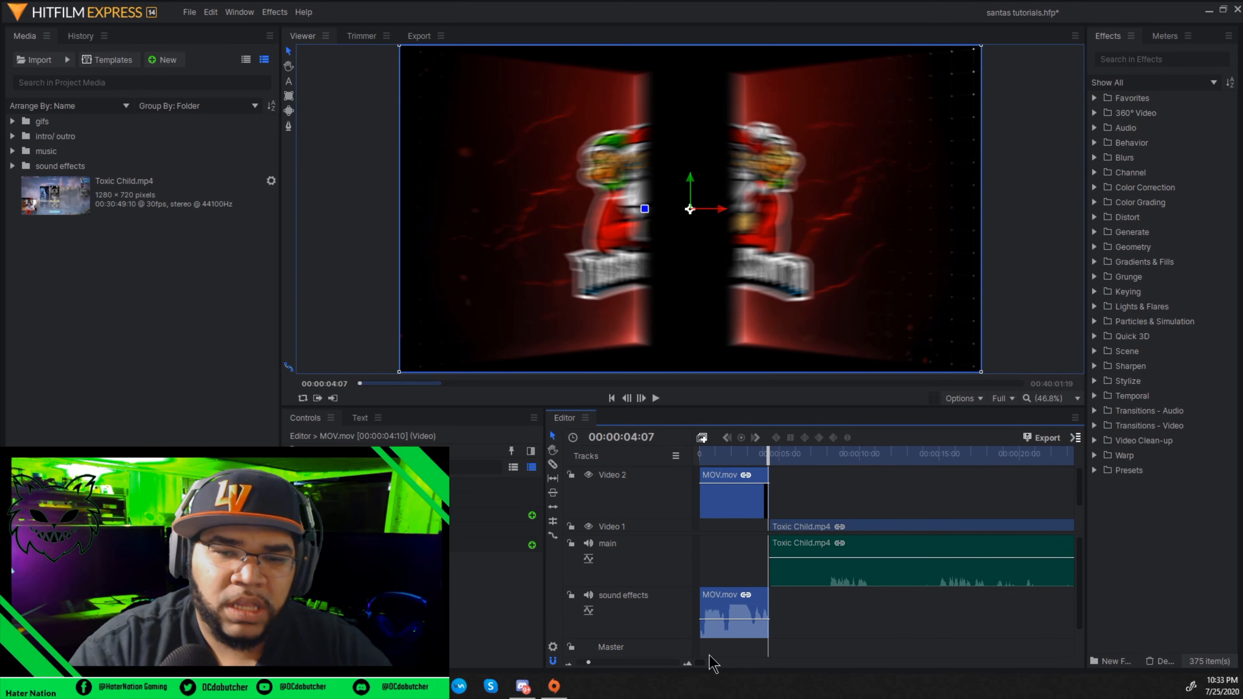
Insert another audio track below the sound effects track
right_click(645, 618)
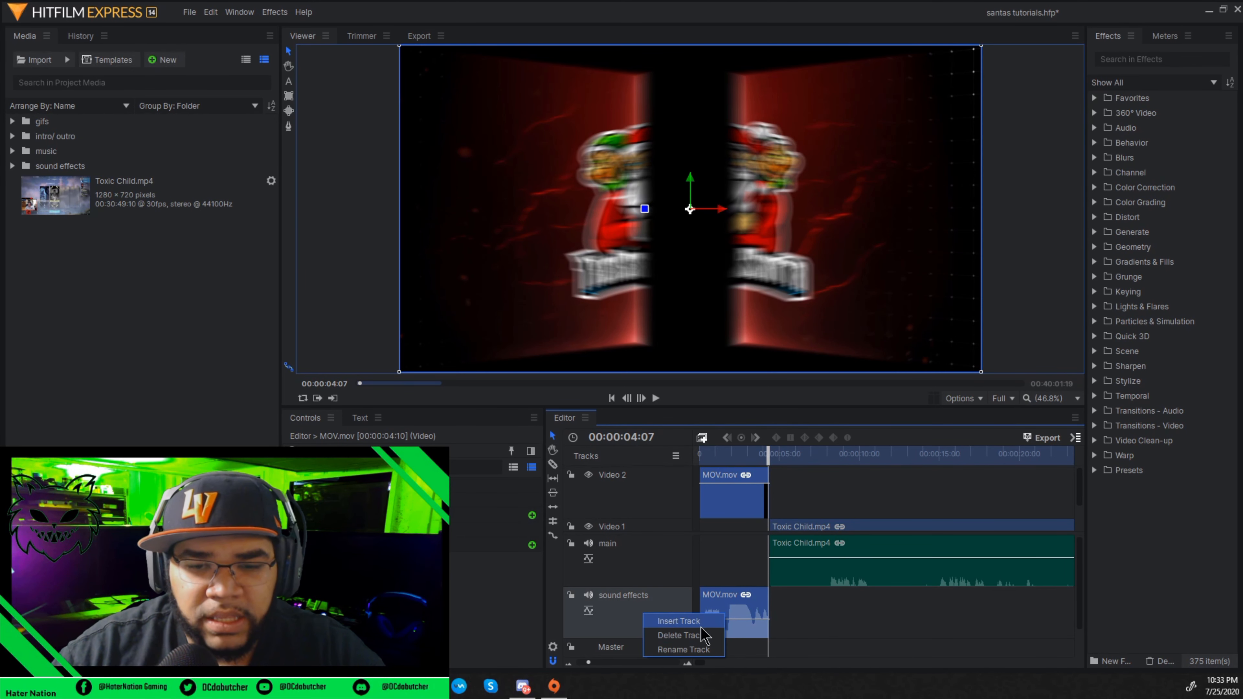
click(714, 625)
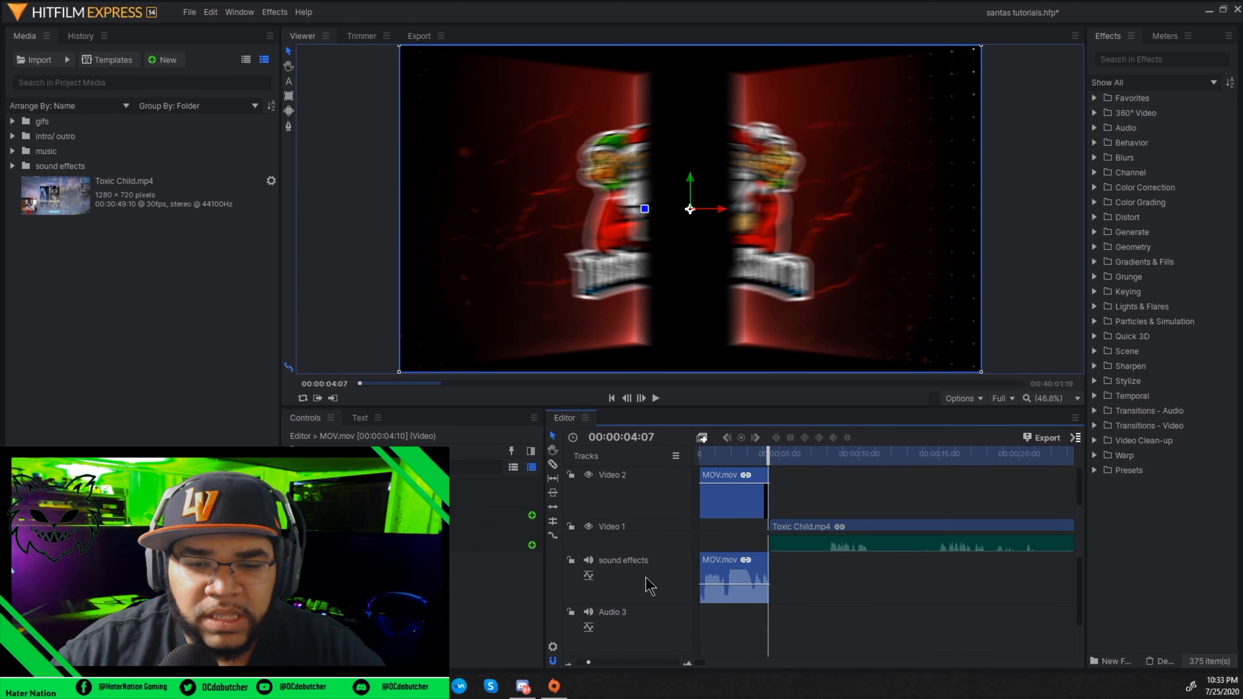
Rename the Audio 3 track as music
right_click(631, 626)
click(662, 661)
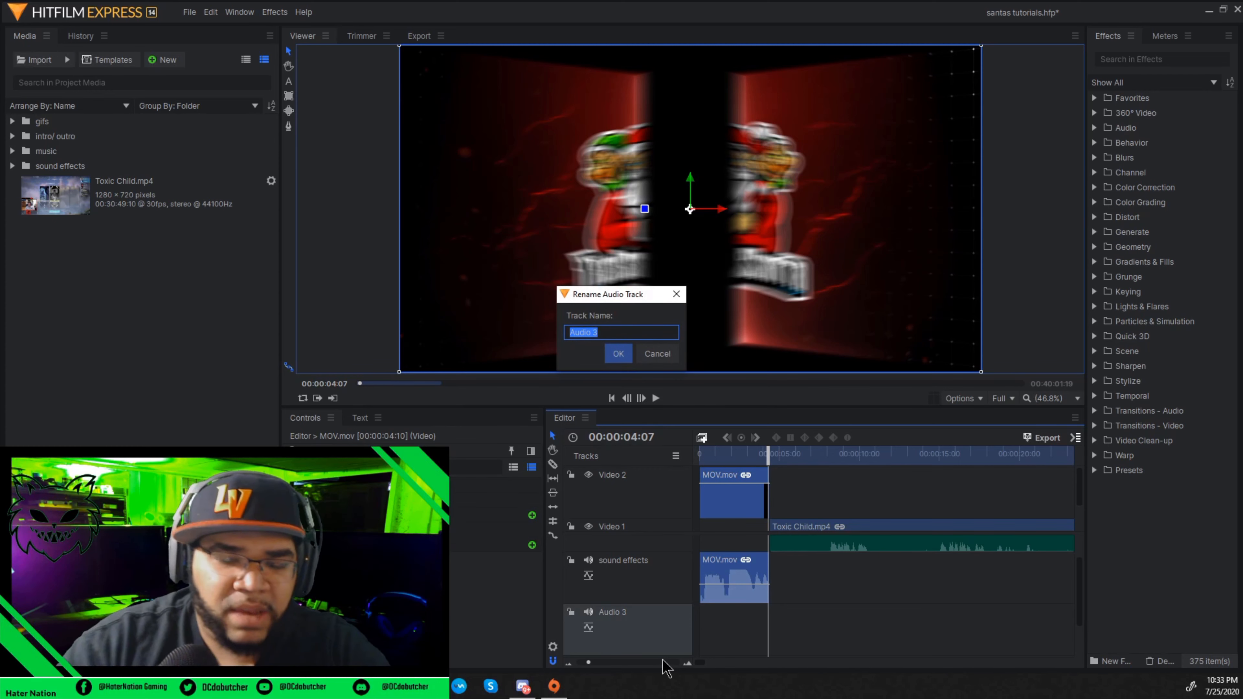
text(musi)
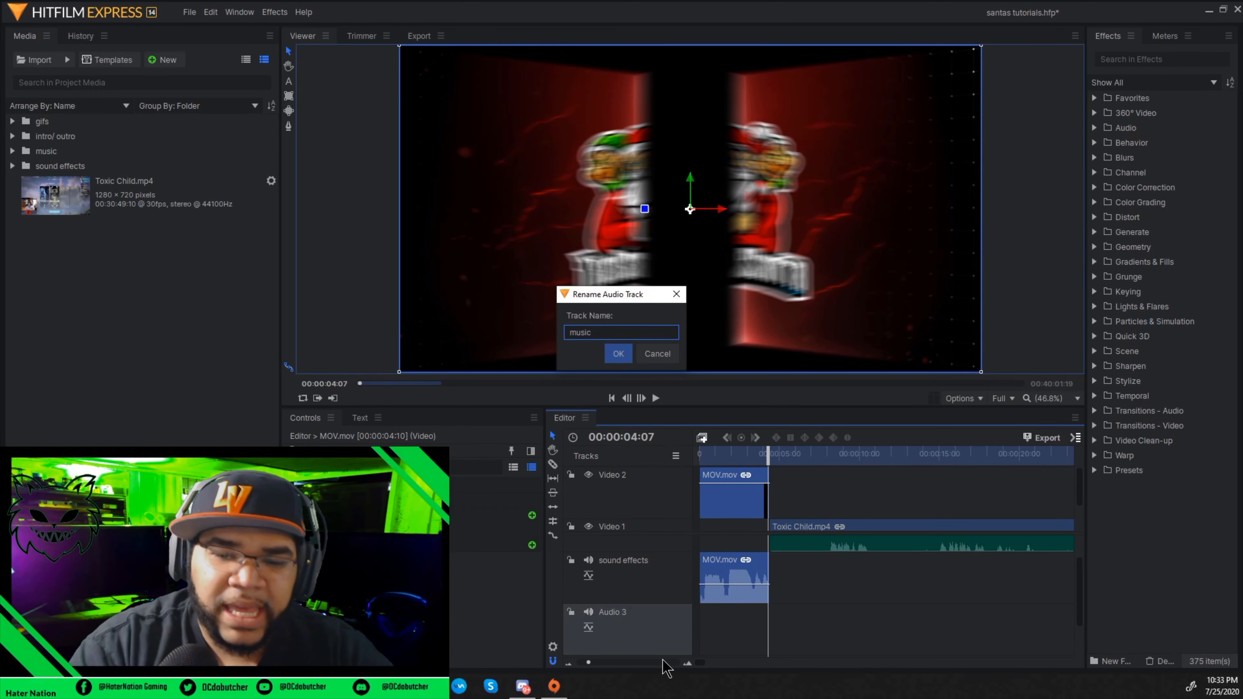
text(c)
key(Return)
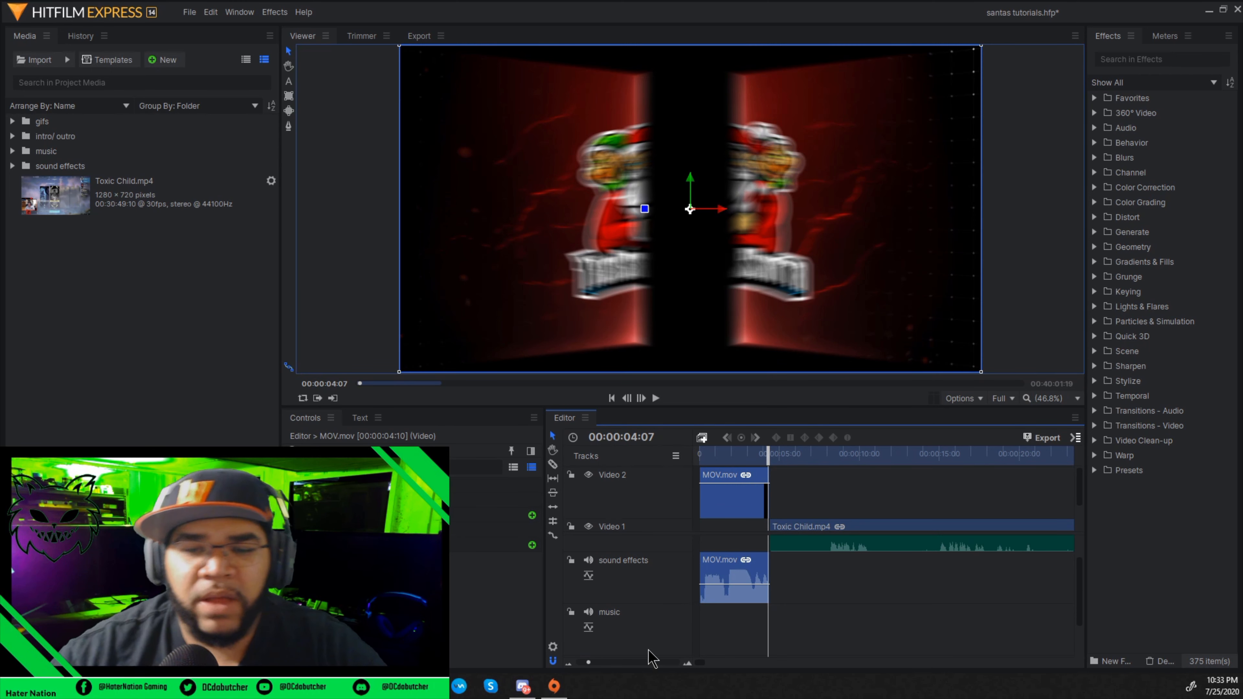
Review the end of the intro and the start of the gameplay footage to find where the gameplay's audio begins
scroll(793, 491, down, 3)
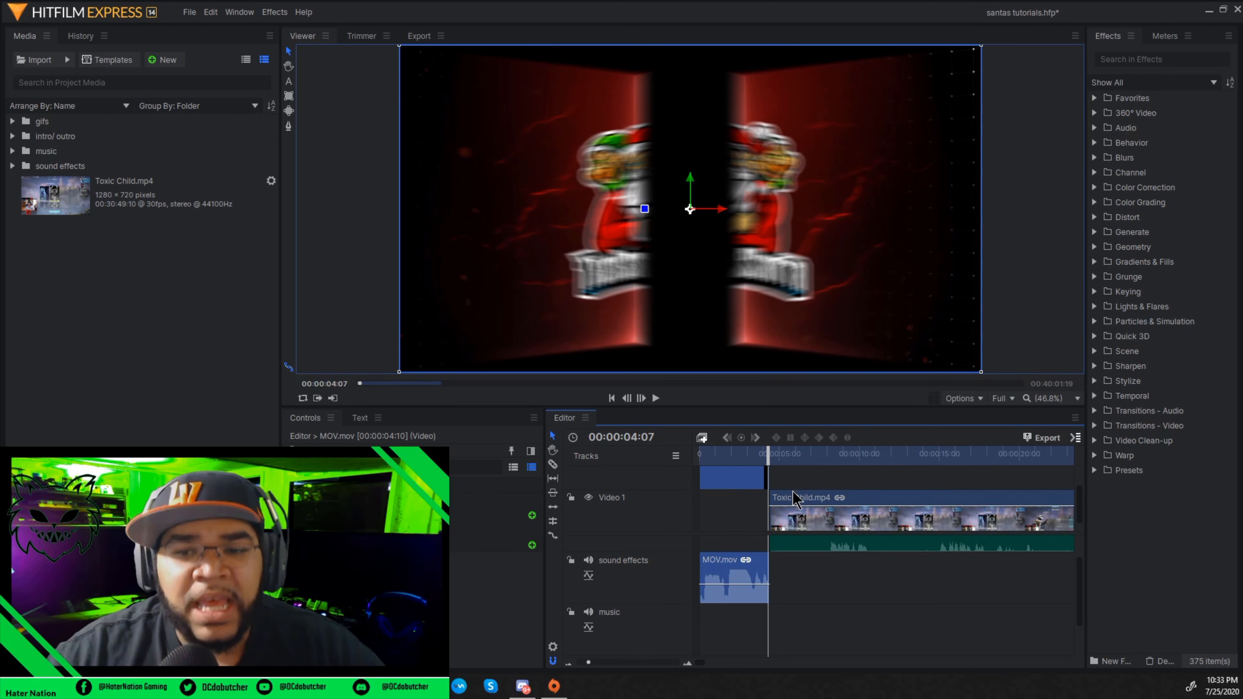
scroll(792, 498, down, 1)
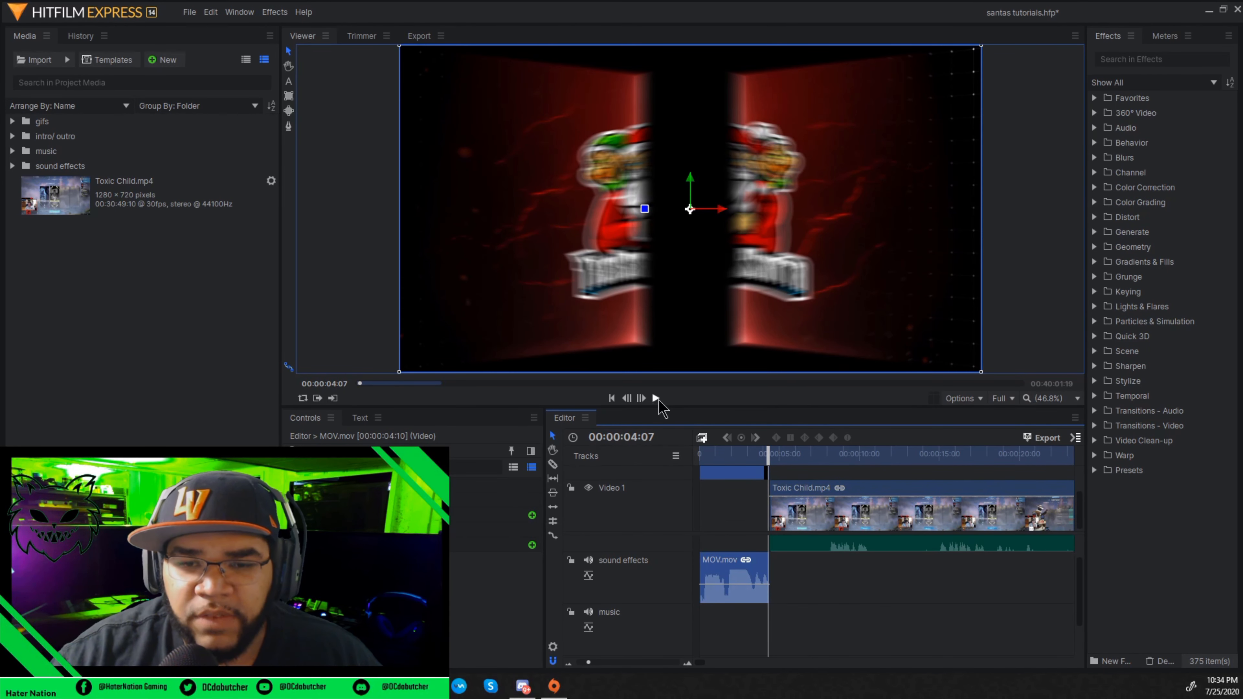
click(624, 401)
click(624, 401)
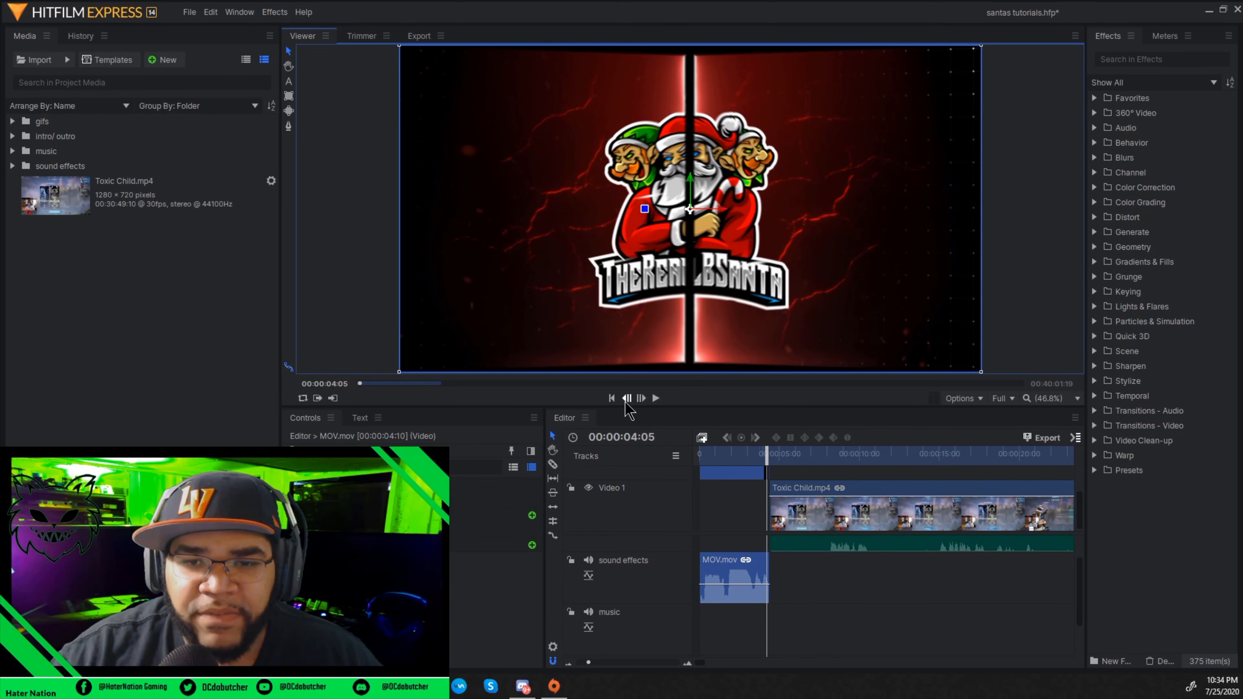
click(688, 664)
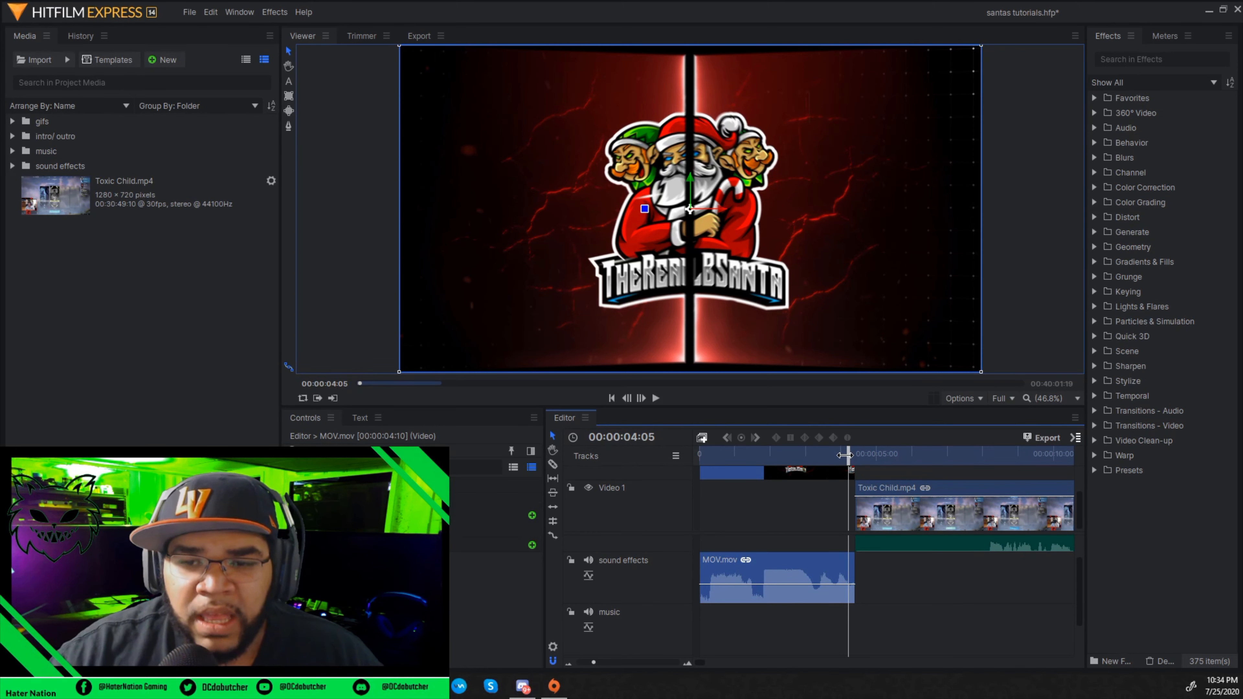
drag(844, 455, 909, 454)
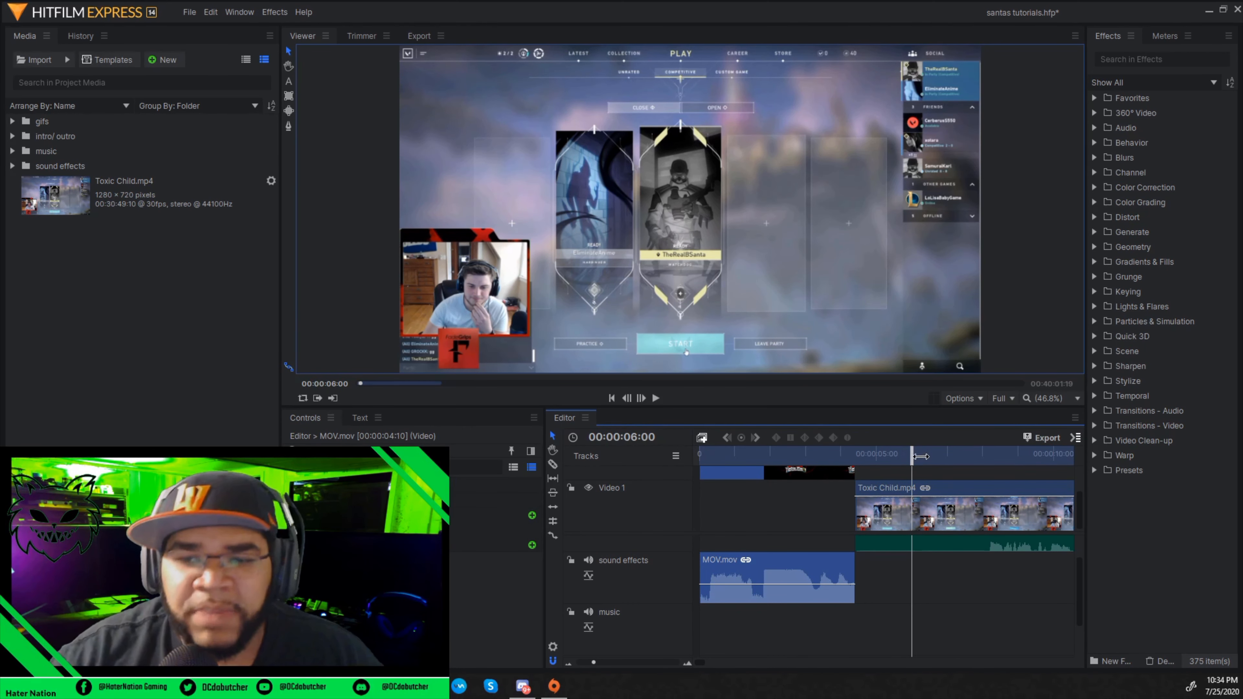
drag(911, 461, 924, 464)
drag(978, 468, 993, 468)
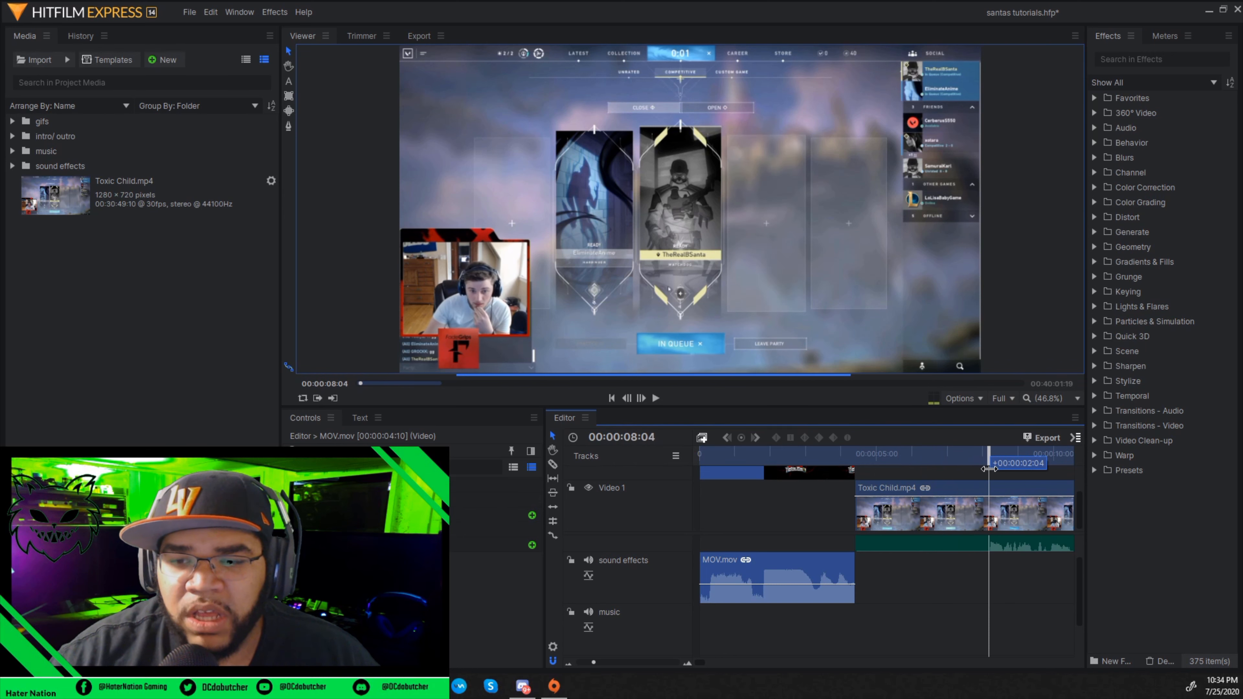
click(657, 398)
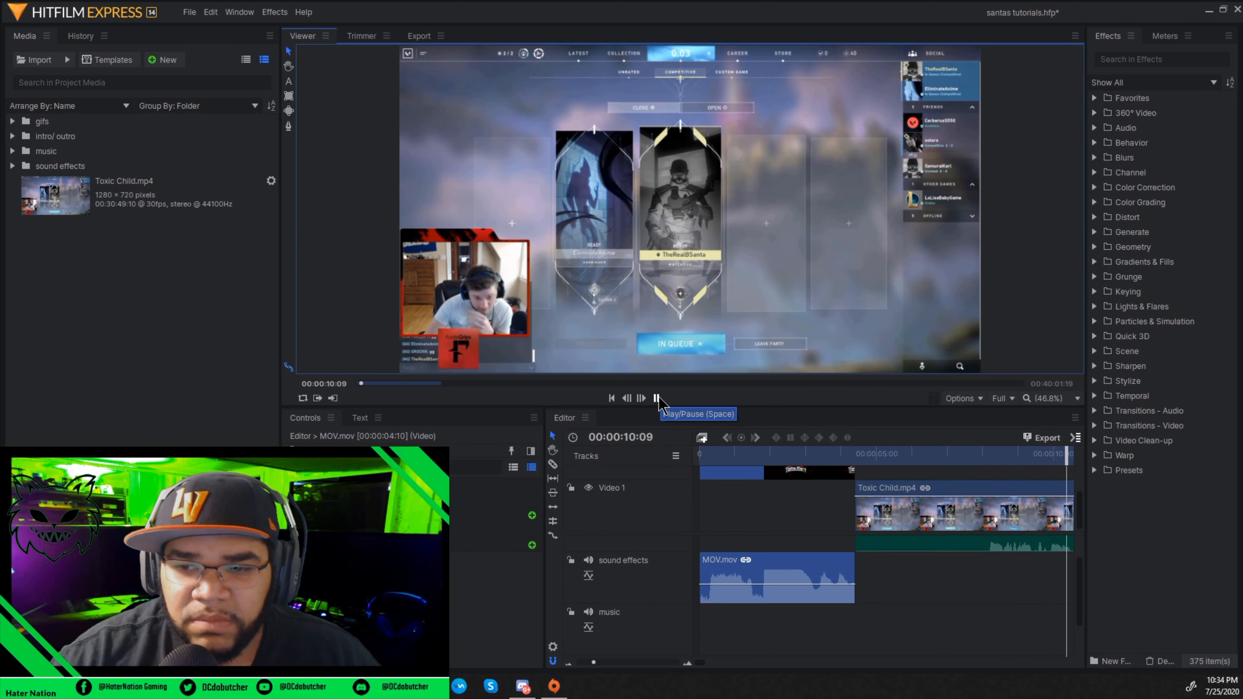
click(657, 398)
Slice the Toxic Child.mp4 clip at 00:00:08:02 and remove the section before the cut
drag(706, 456, 743, 457)
click(553, 464)
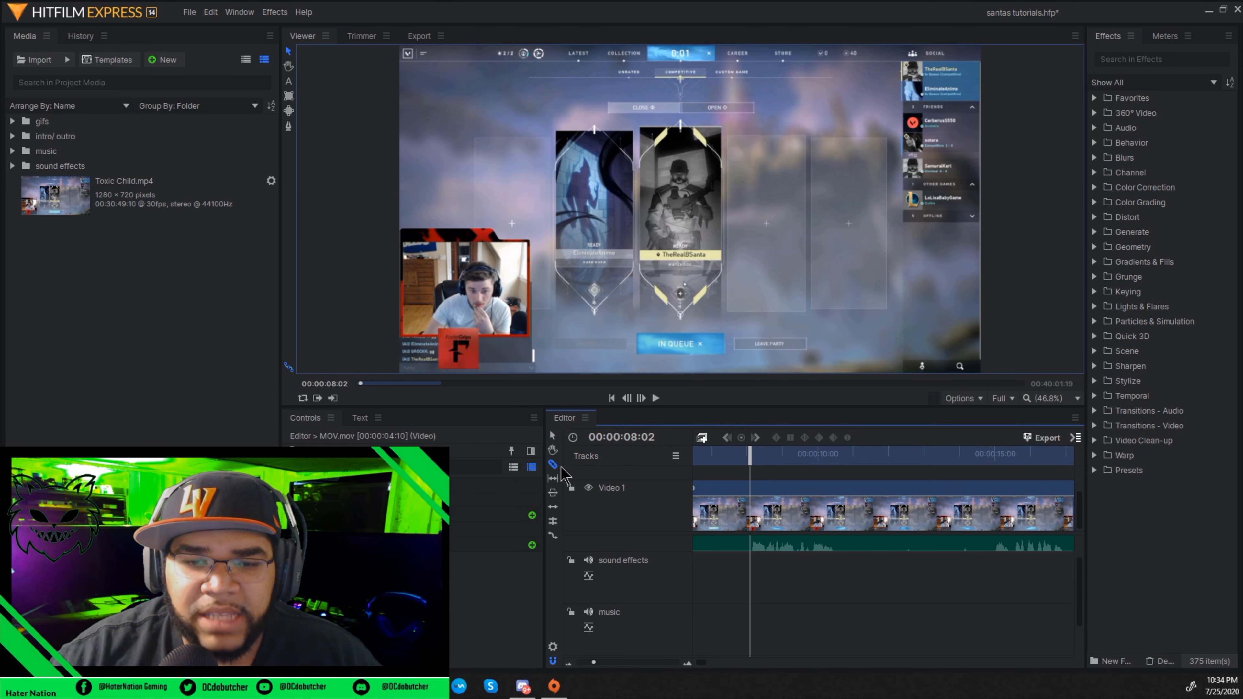
click(750, 513)
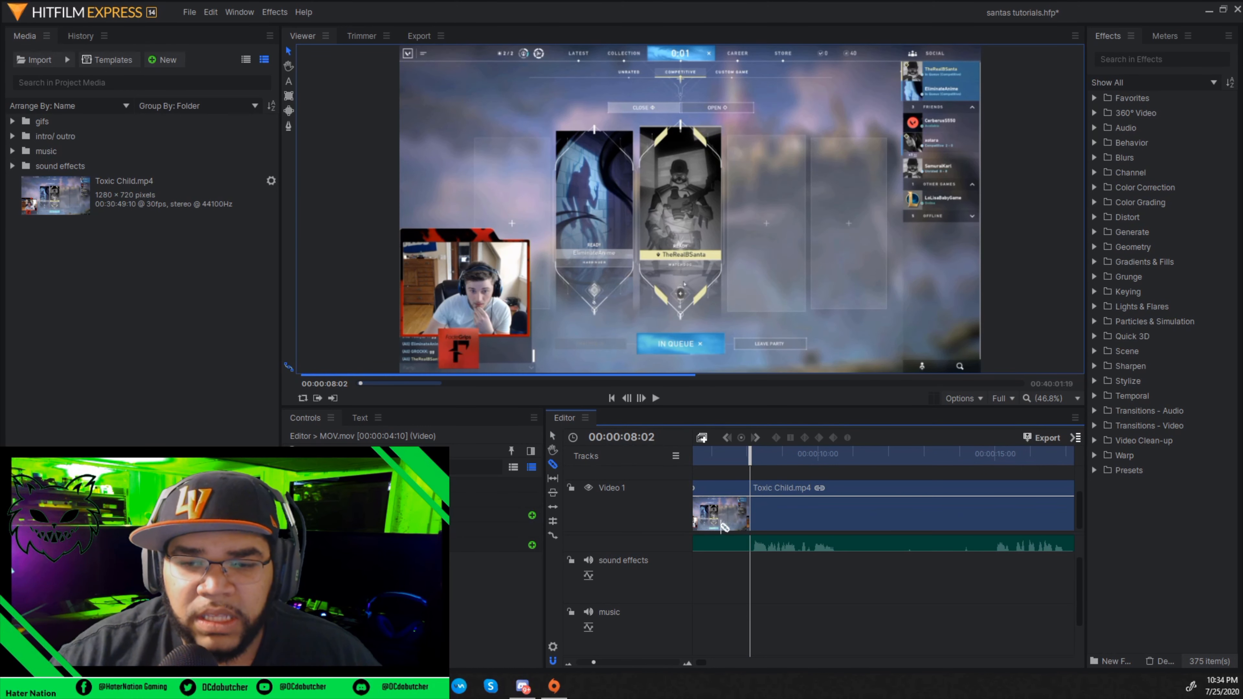
right_click(717, 508)
click(757, 417)
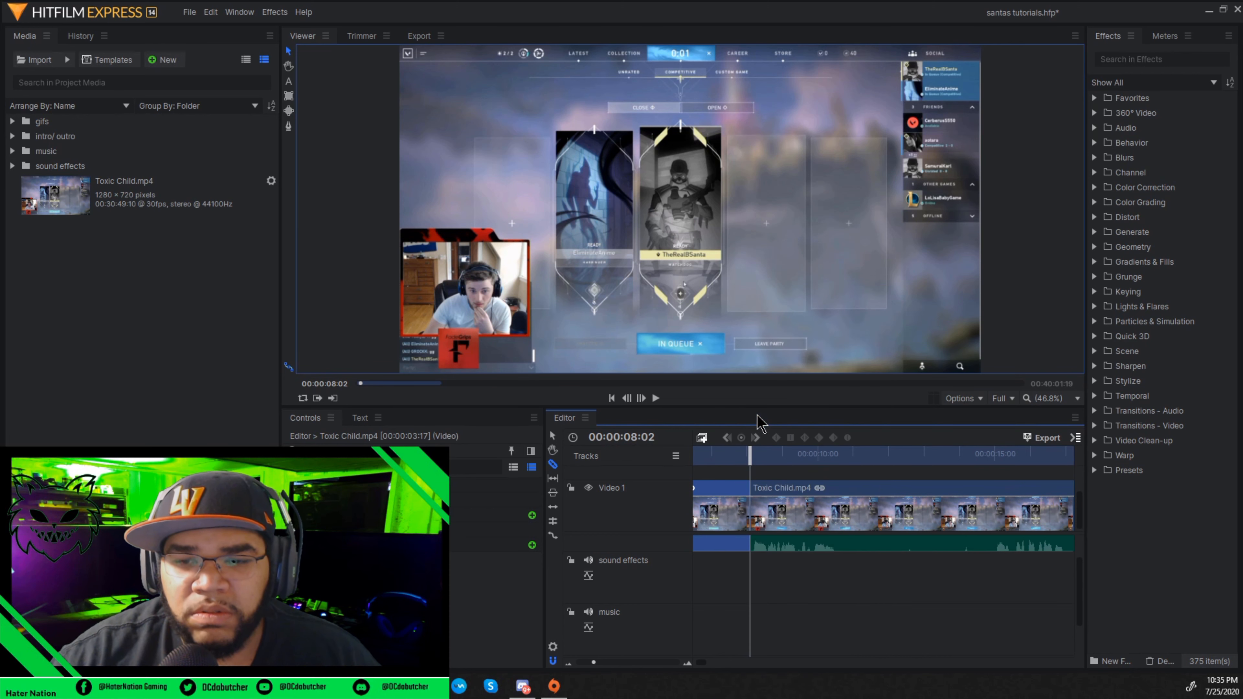
right_click(724, 518)
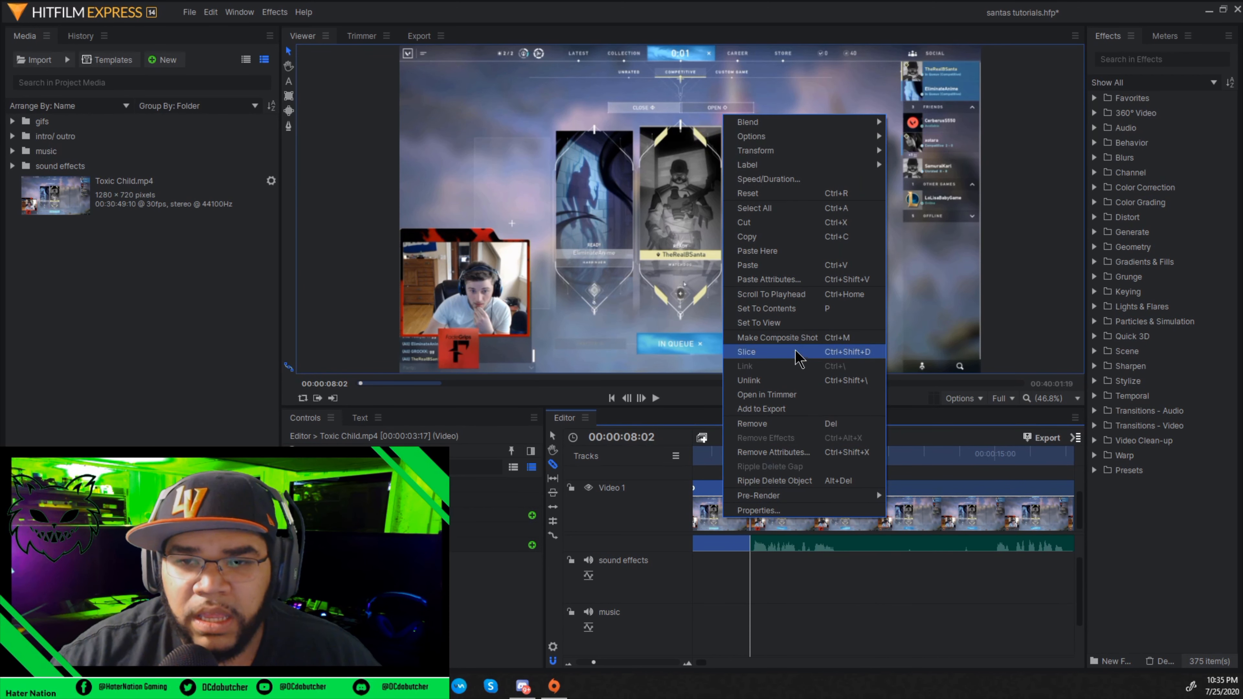
click(782, 225)
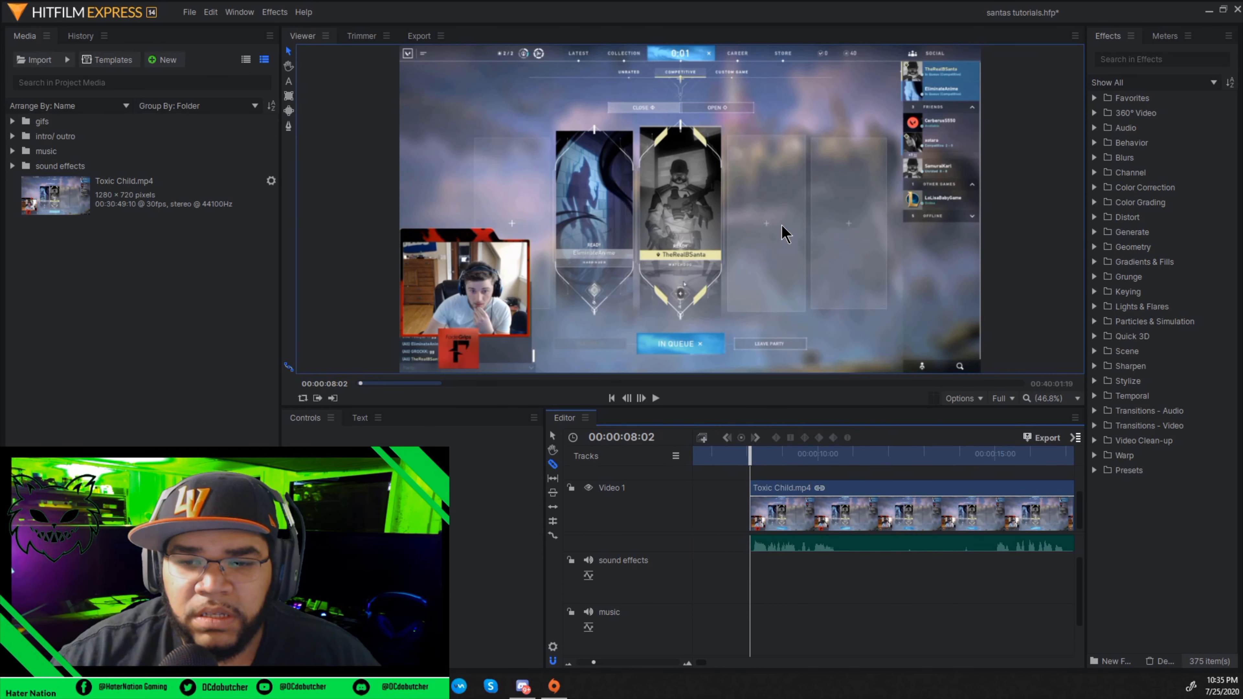
Move the remaining Toxic Child.mp4 clip back so it overlaps the end of the intro, starting at about 00:00:03:09
click(553, 436)
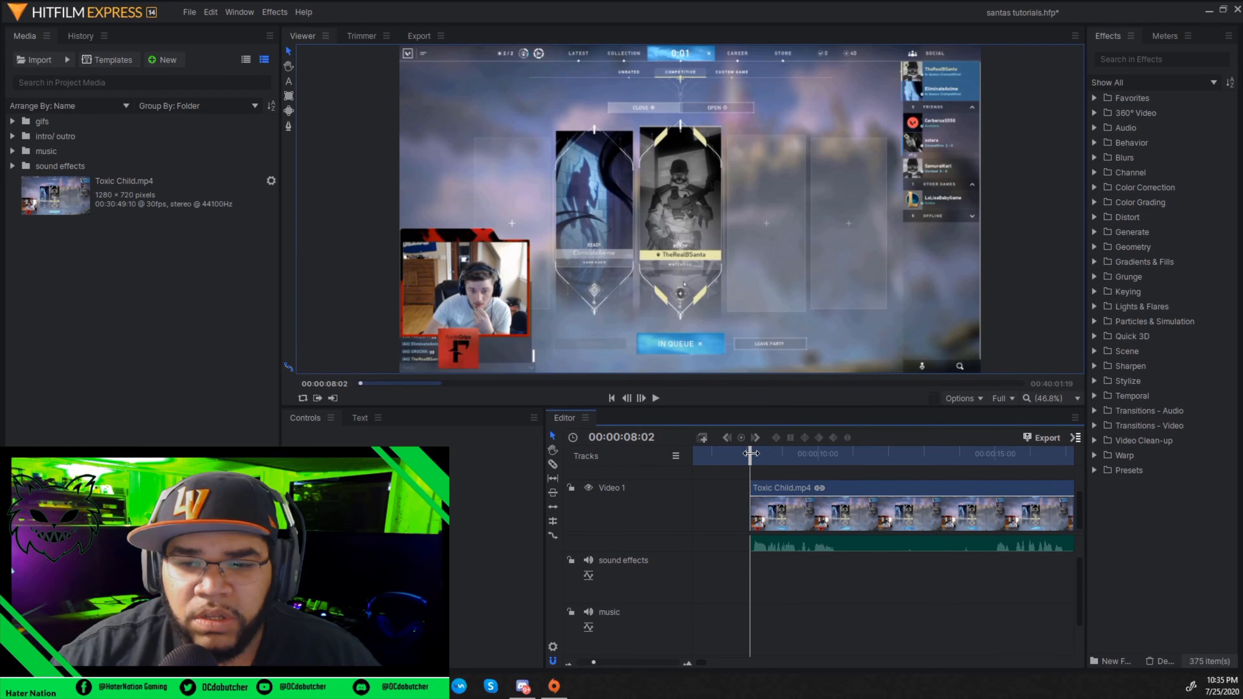
click(568, 664)
drag(862, 518, 796, 518)
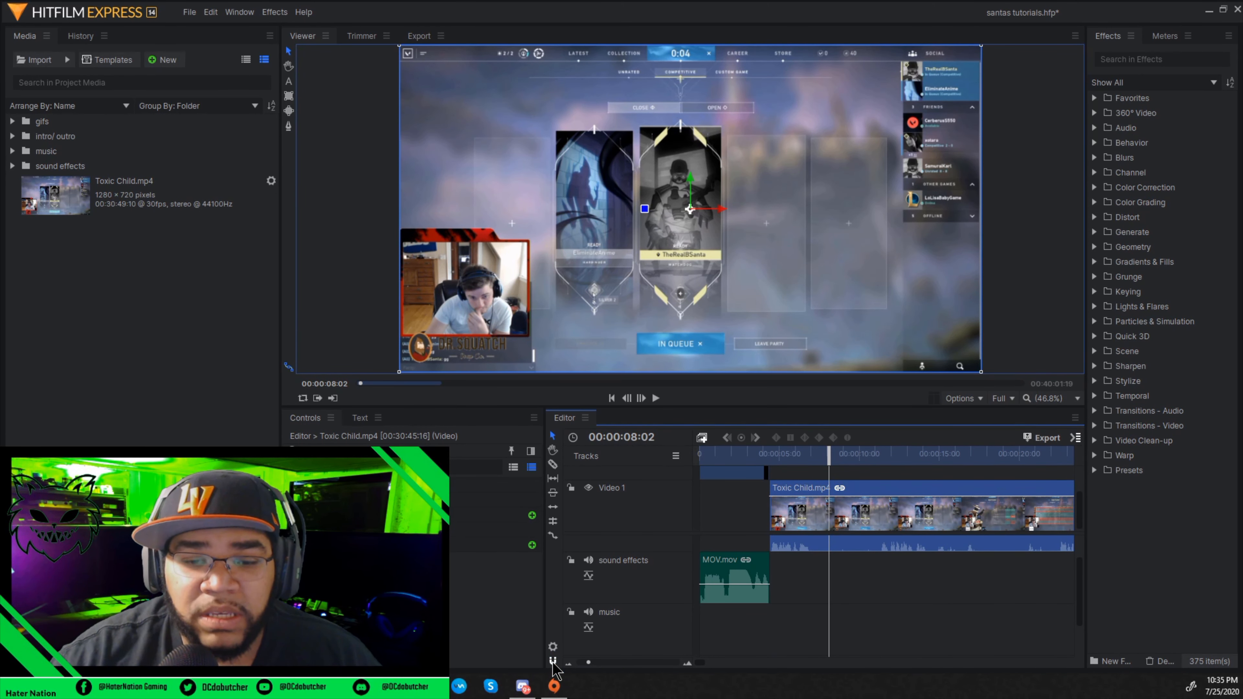
drag(805, 511, 788, 515)
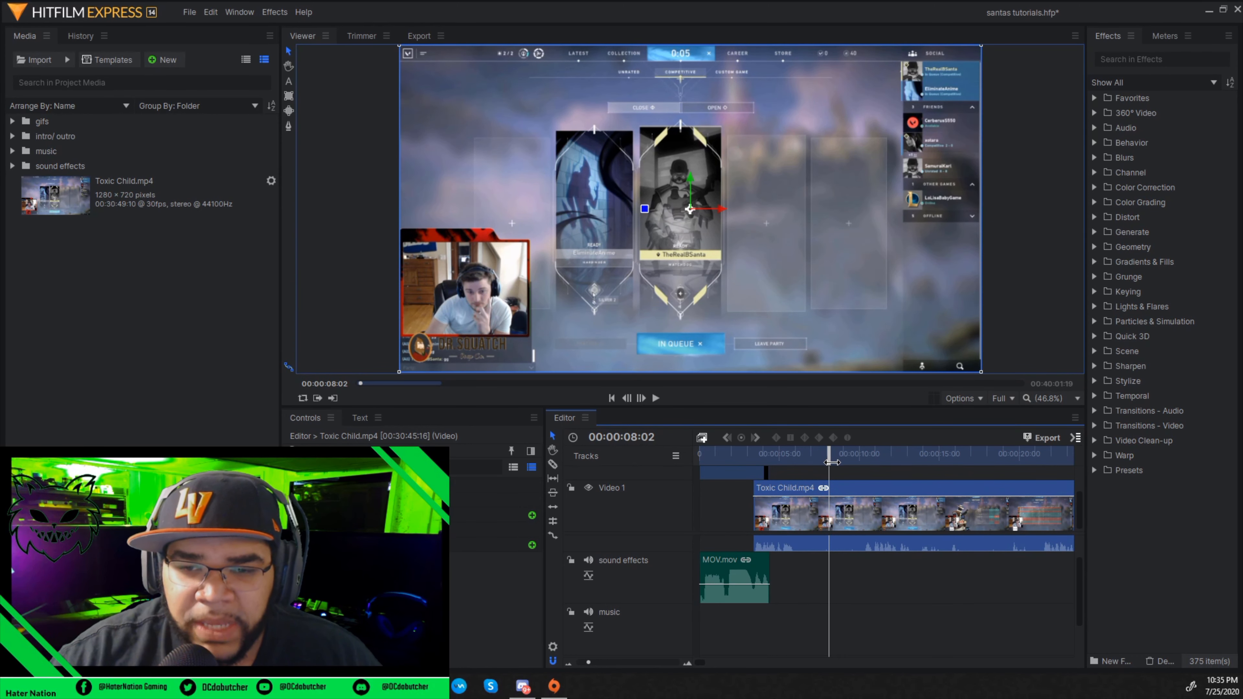
Find the frame where the intro splits open and move the start of the Toxic Child.mp4 clip to 00:00:04:07
drag(831, 462, 752, 459)
click(641, 398)
click(641, 398)
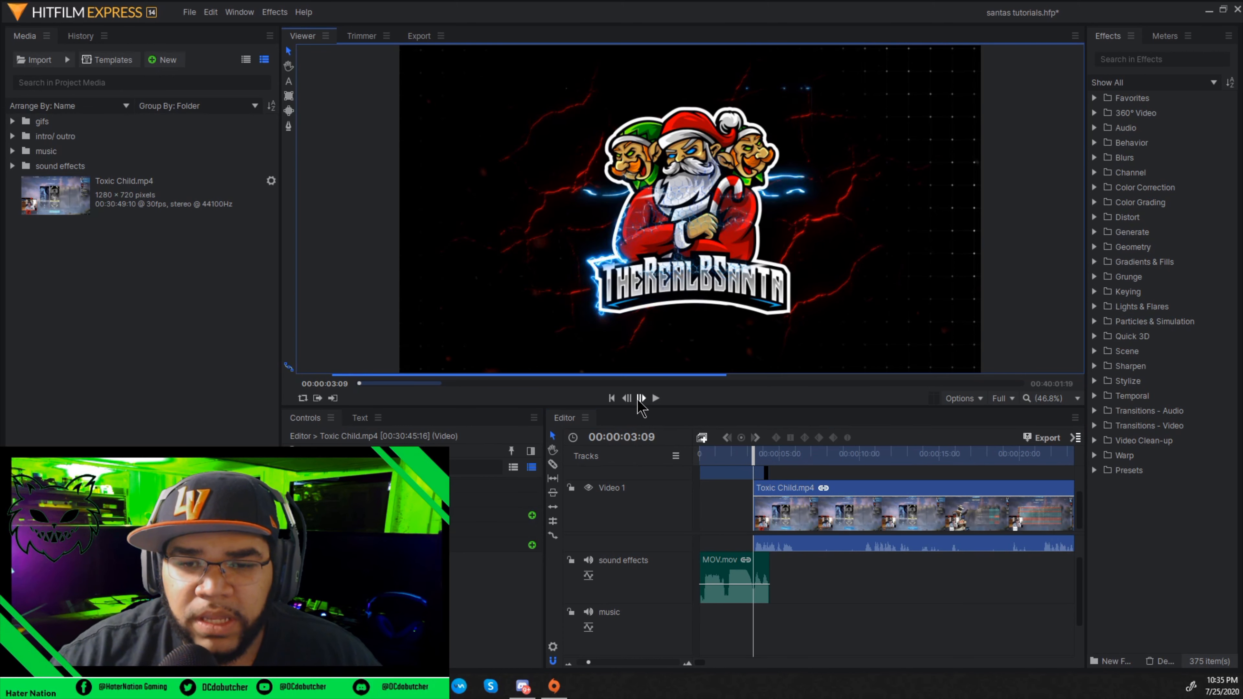
click(640, 398)
click(640, 398)
click(640, 398)
click(640, 398)
click(639, 398)
click(639, 398)
click(640, 398)
click(640, 398)
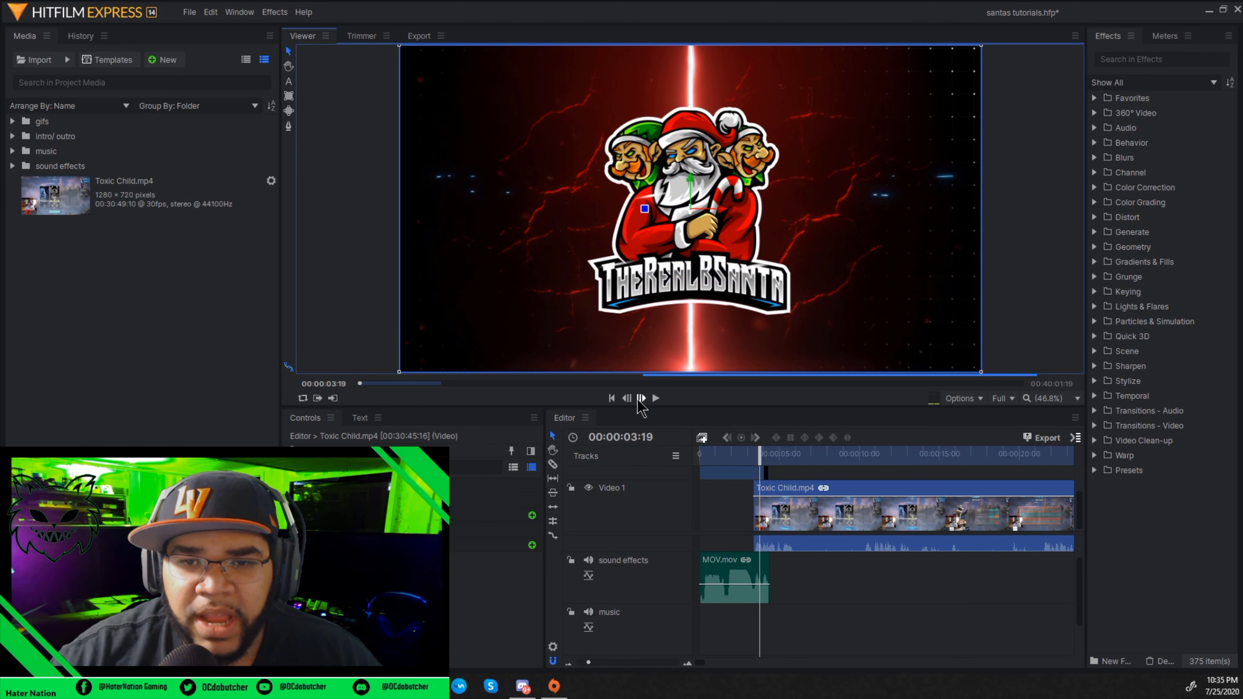
click(641, 398)
click(641, 398)
click(641, 399)
click(641, 398)
click(641, 398)
click(641, 398)
click(641, 398)
click(641, 398)
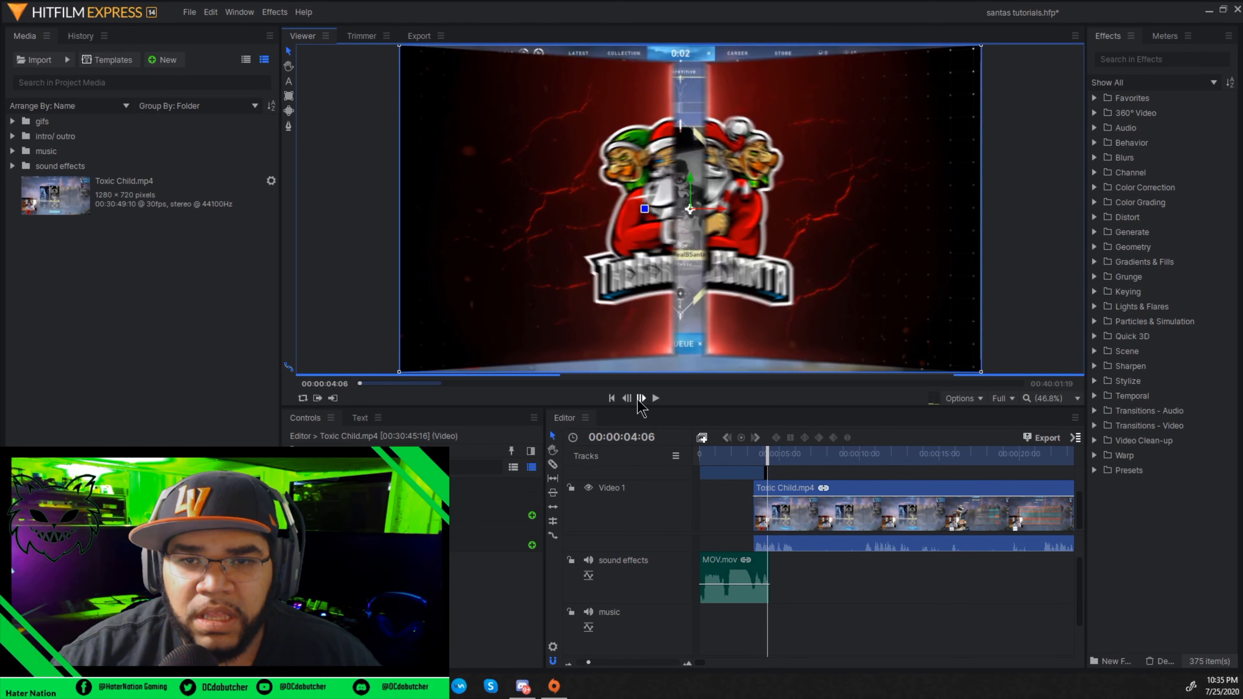
click(640, 398)
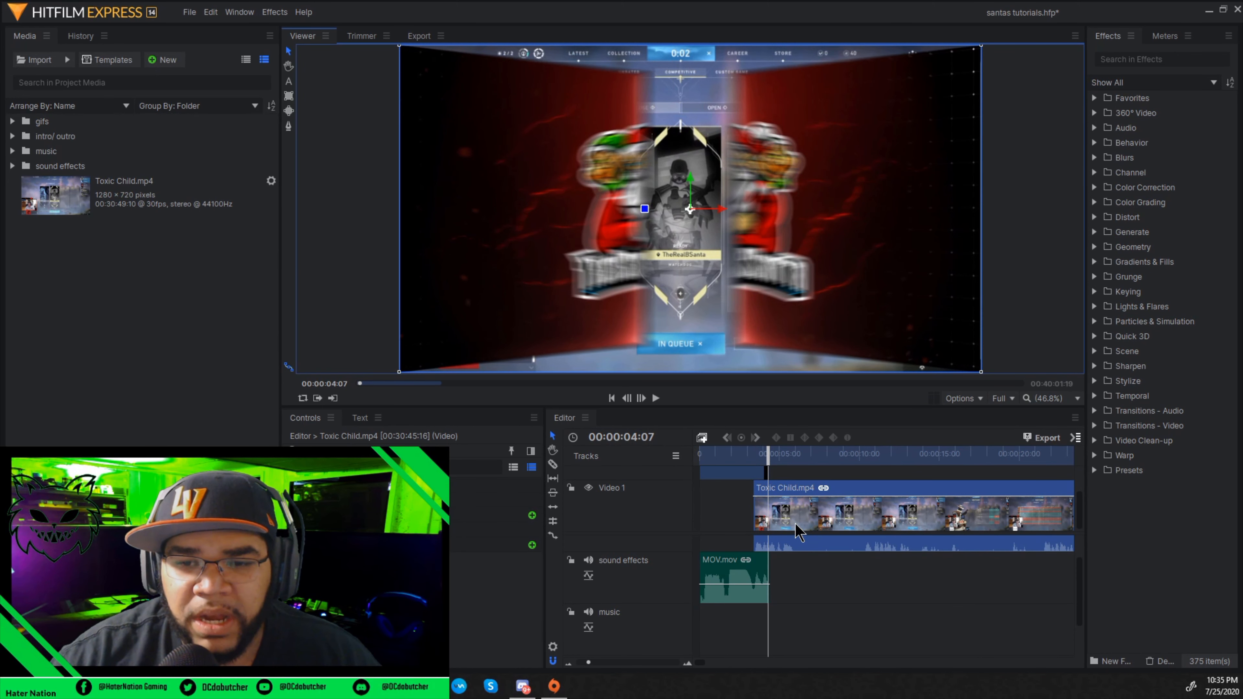
drag(796, 525, 820, 519)
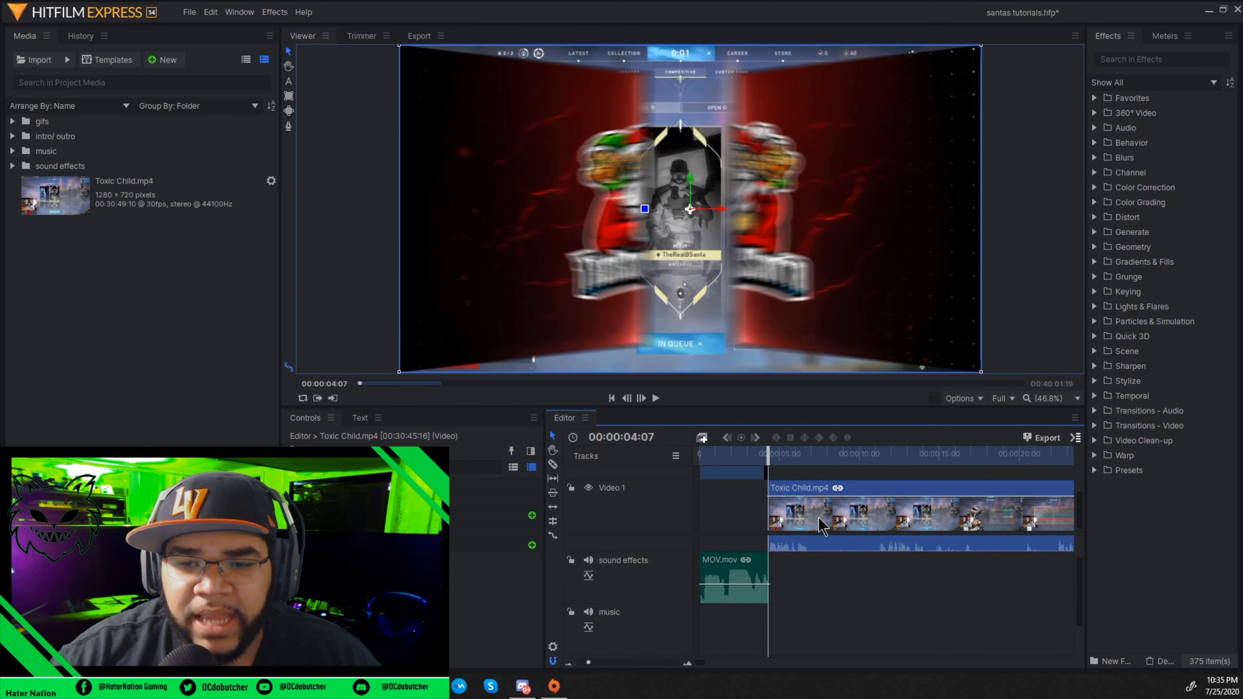
Play the intro from the start of the timeline and examine its transition into the gameplay frame by frame up to 00:00:04:11
drag(763, 451, 690, 452)
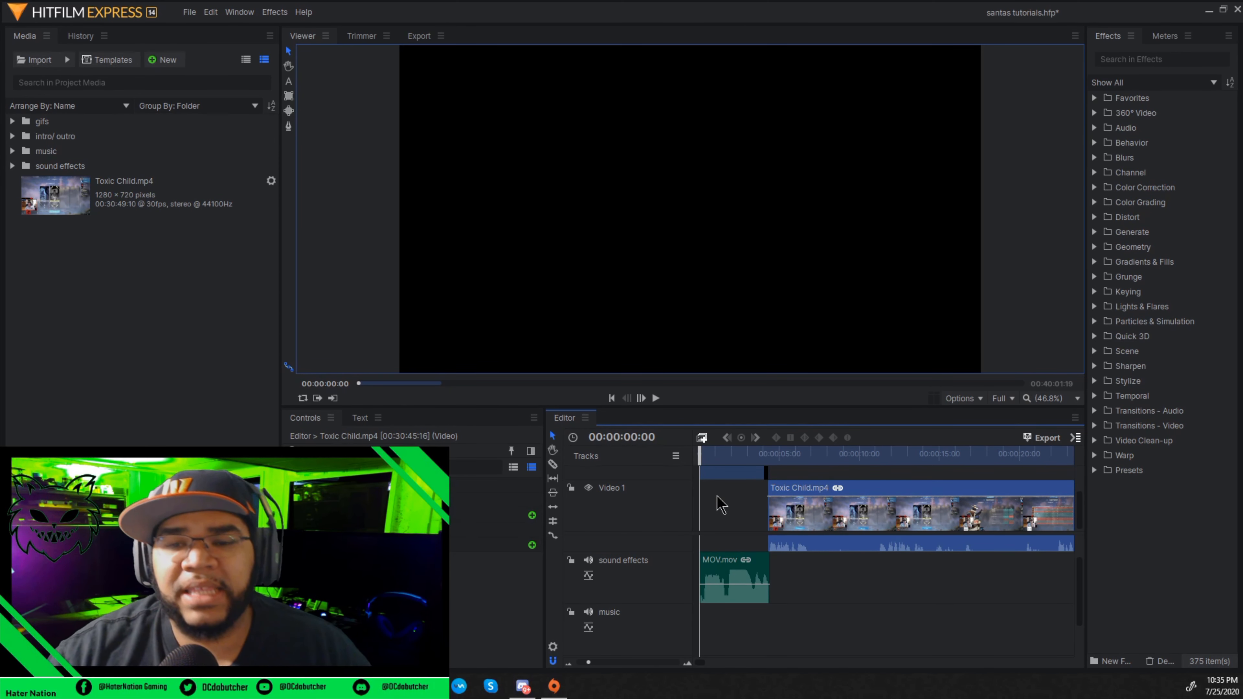
click(657, 398)
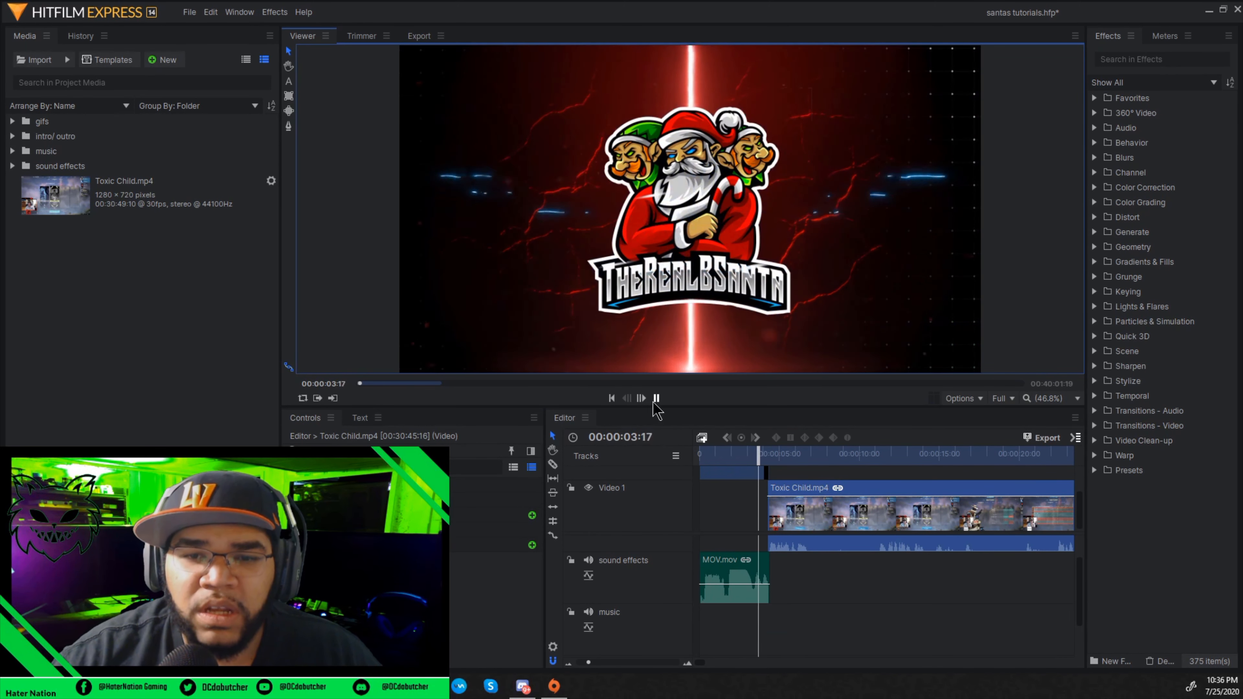
click(655, 398)
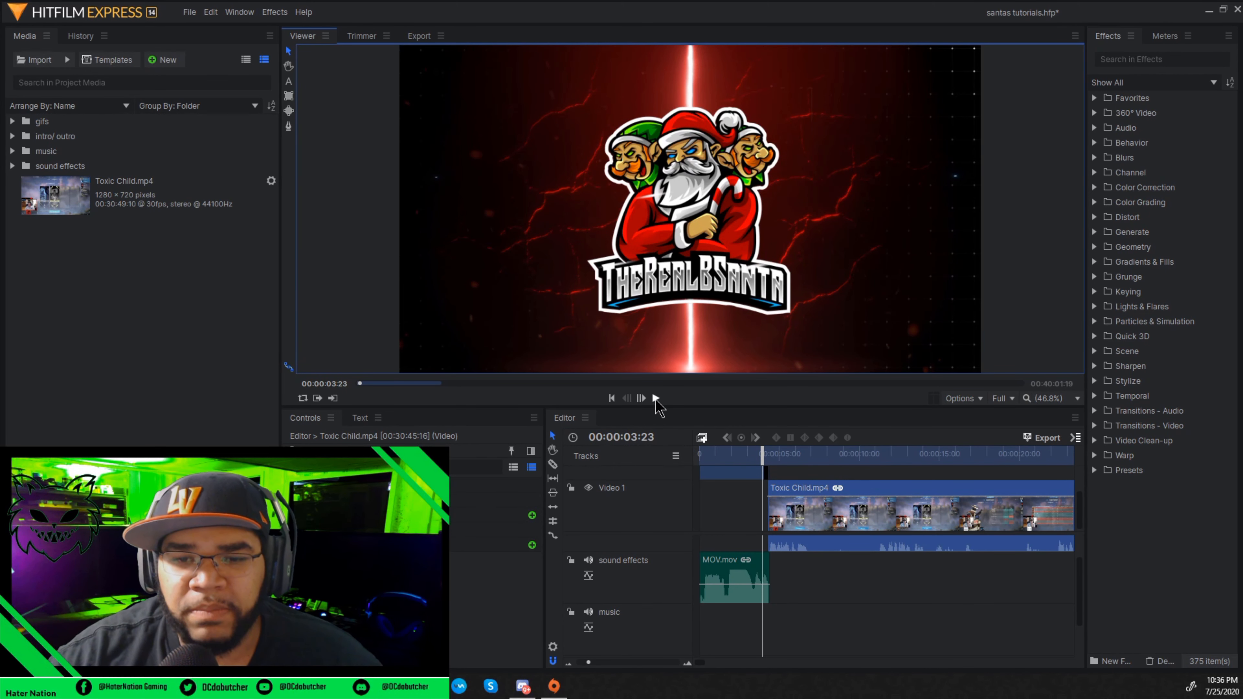
click(641, 398)
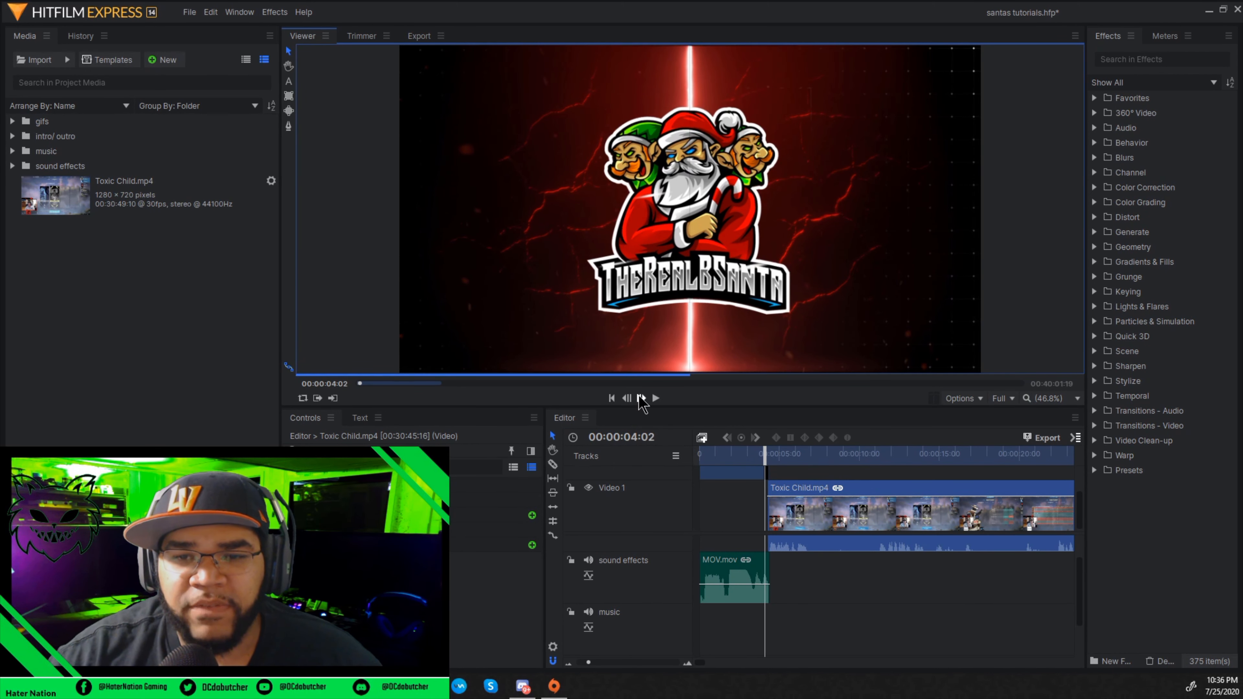
click(641, 398)
click(641, 398)
click(641, 399)
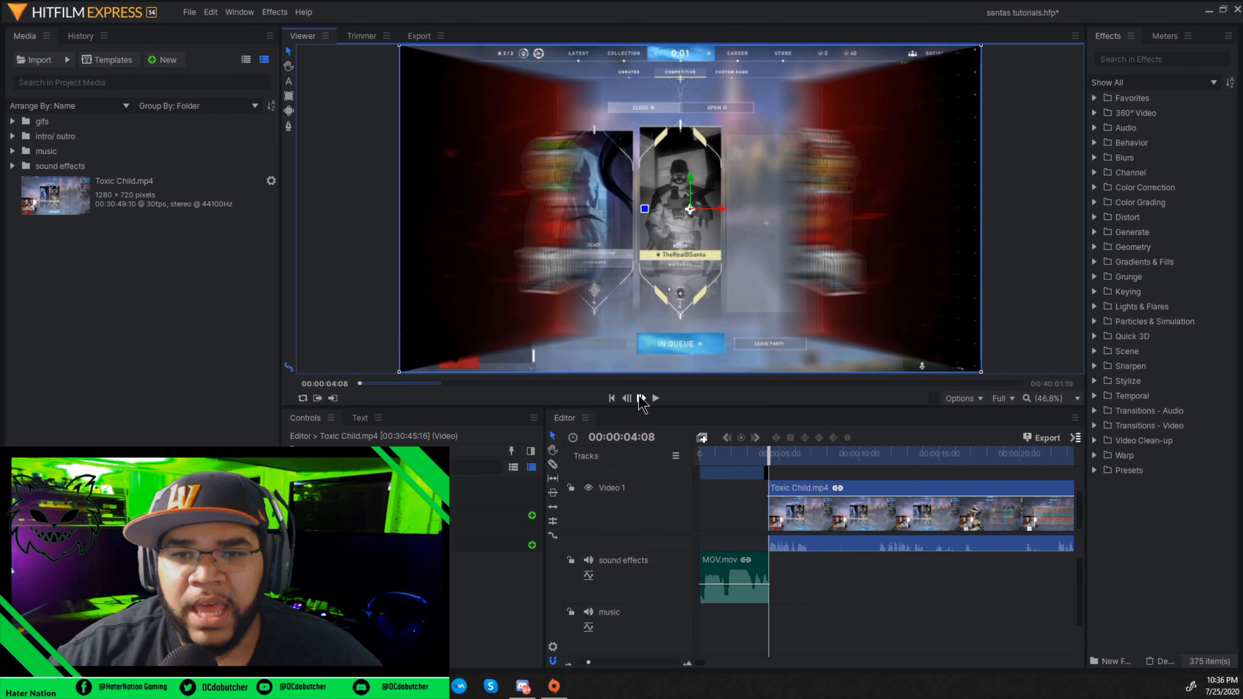
click(641, 398)
click(641, 399)
click(641, 399)
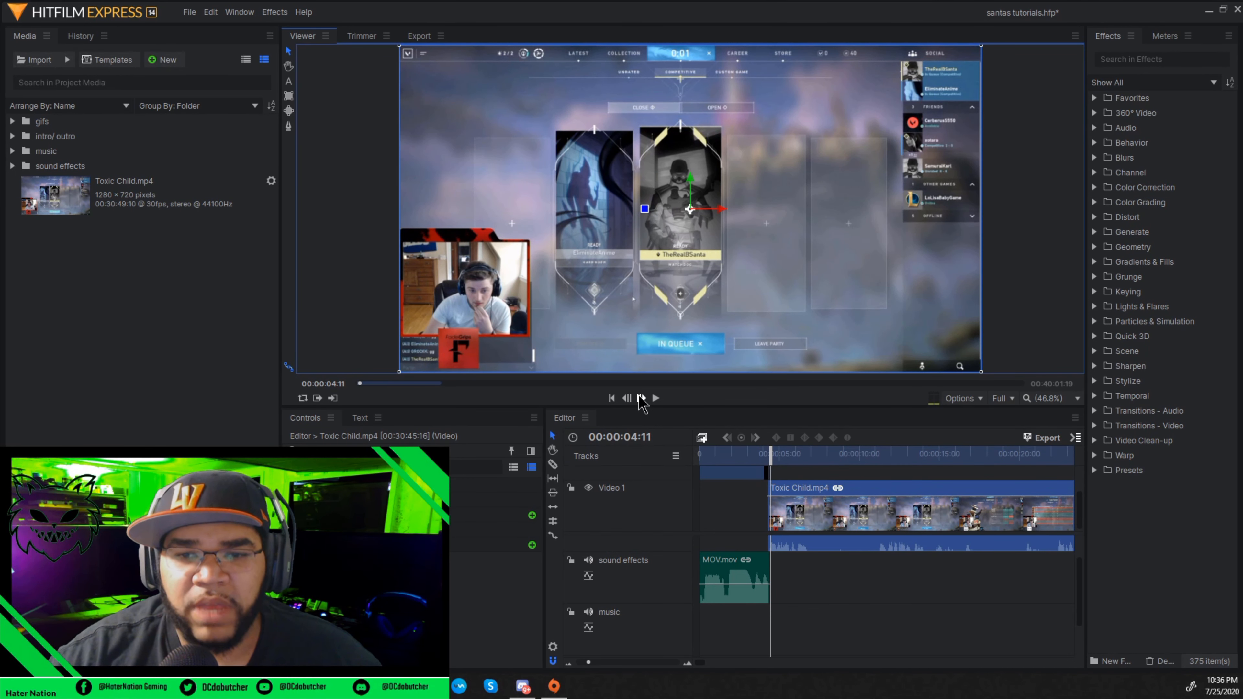
Shift the Toxic Child.mp4 clip earlier frame by frame so it starts at 00:00:04:05, beneath the intro's opening split
click(627, 398)
click(626, 398)
click(626, 398)
click(627, 398)
click(627, 398)
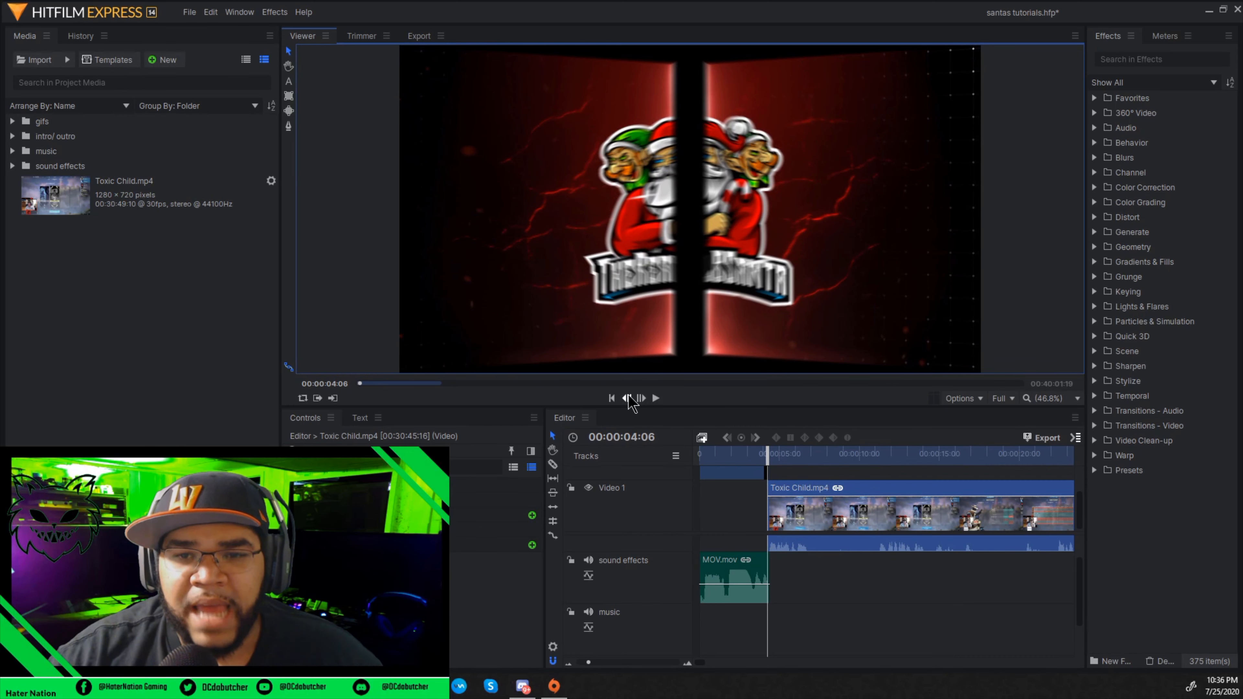
click(787, 517)
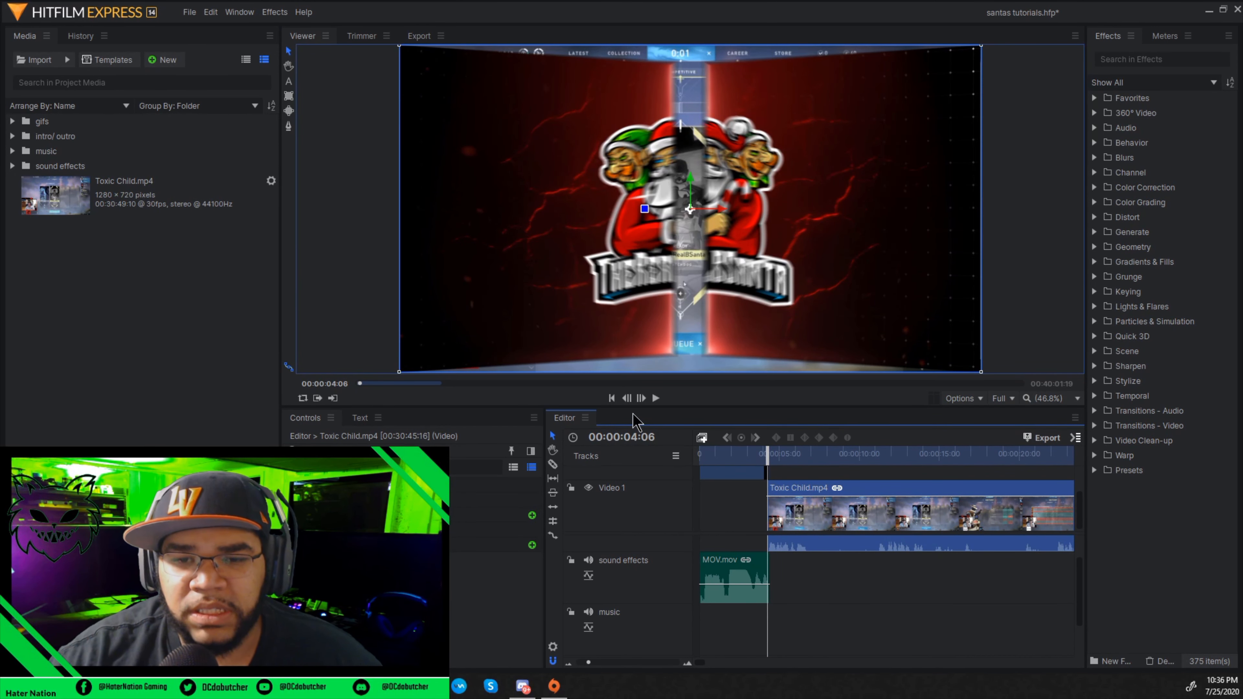
click(627, 405)
drag(780, 516, 781, 520)
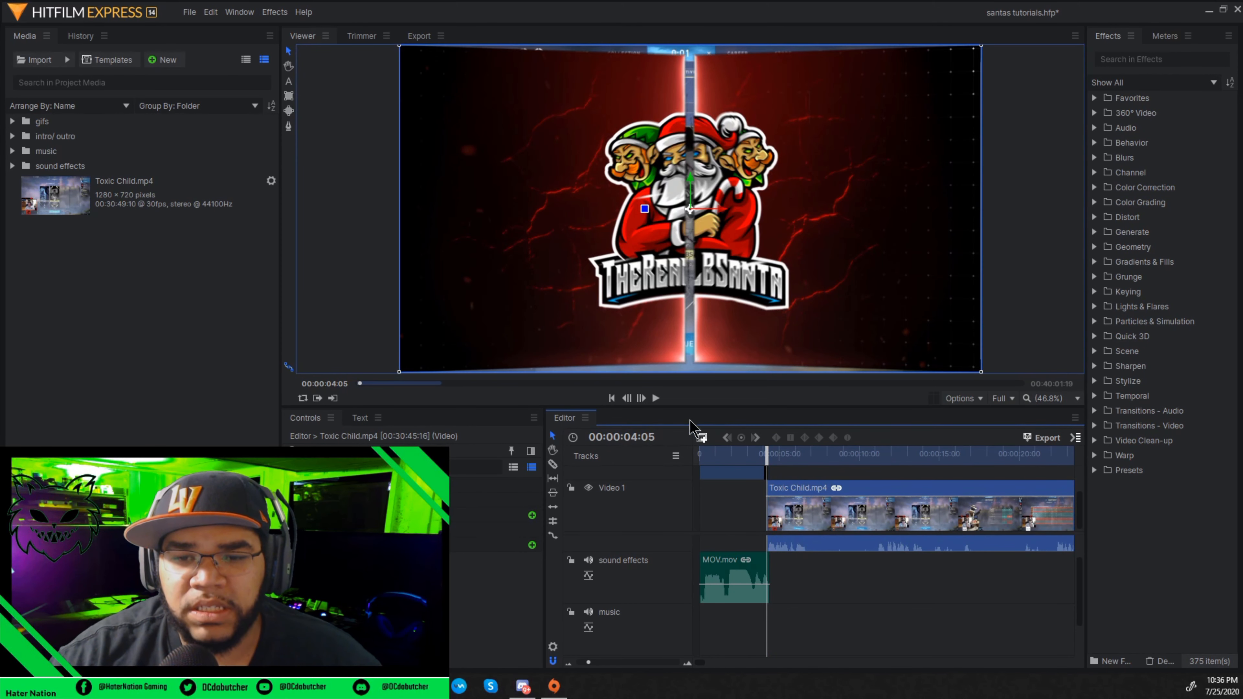
Check the frames before the gameplay clip's start, back to 00:00:04:02, and play the transition from about 00:00:03:11
click(626, 398)
click(627, 399)
click(627, 398)
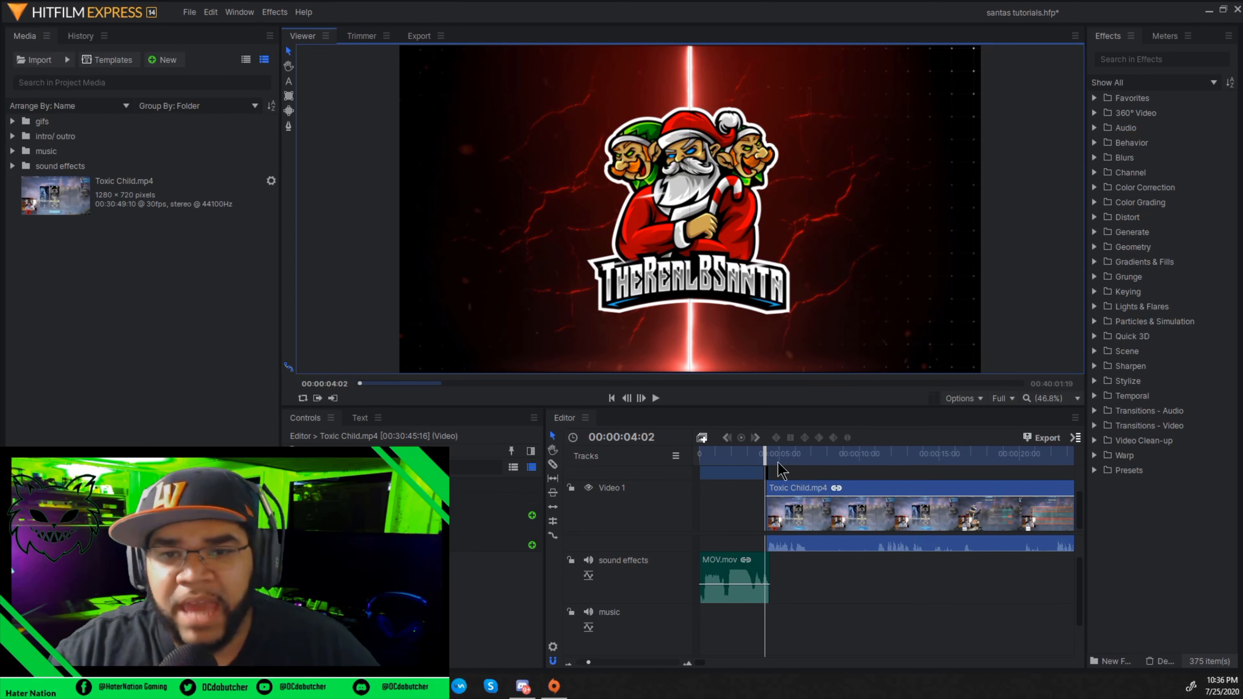
drag(768, 459, 751, 457)
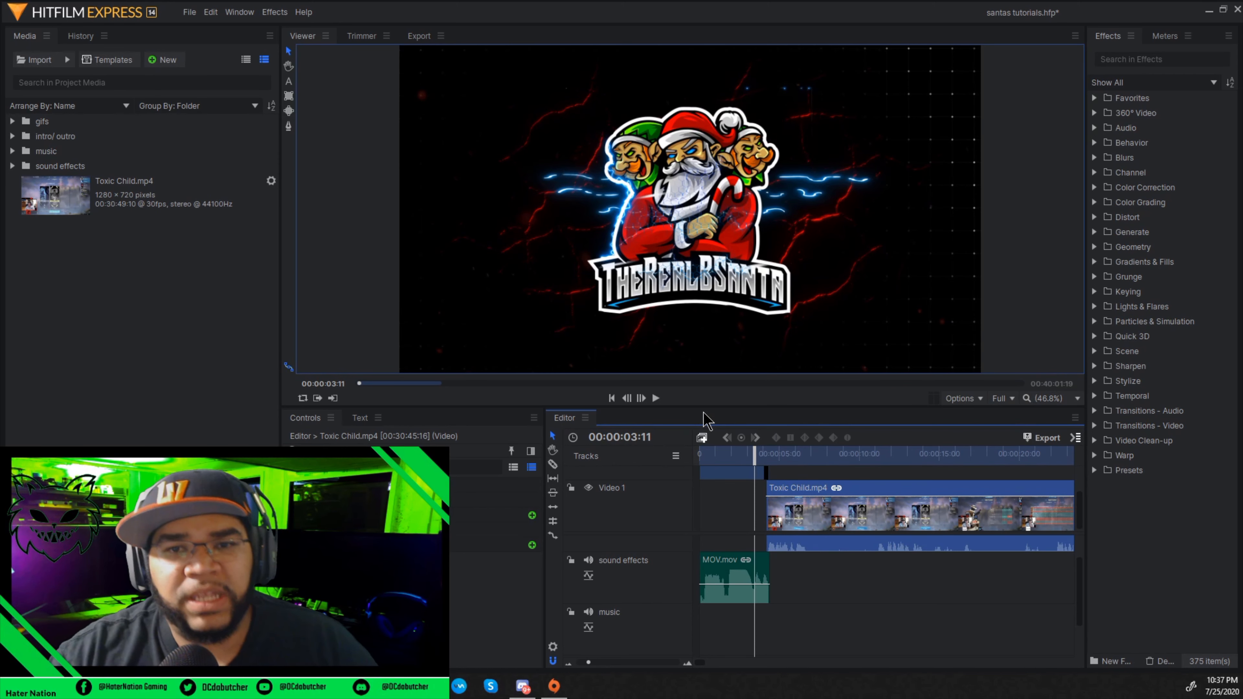
click(658, 398)
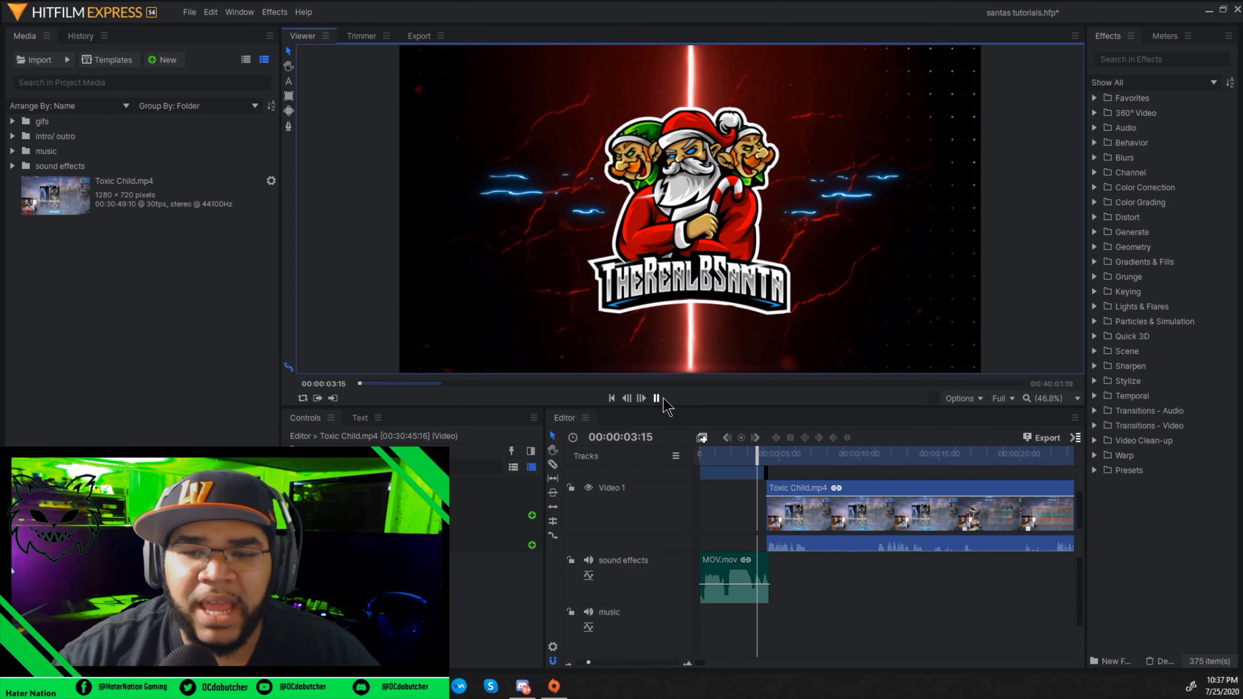
Stop the transition preview at 00:00:05:06 and look over the arrangement of the video and audio tracks
click(662, 398)
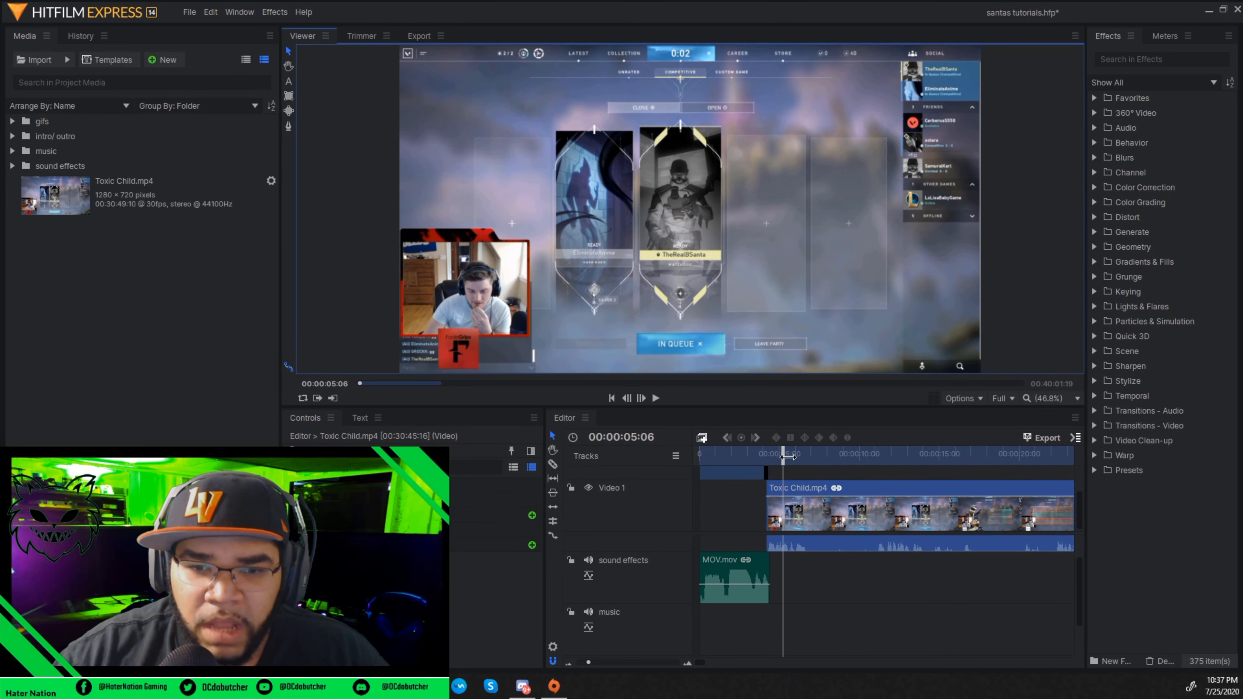
scroll(678, 528, up, 2)
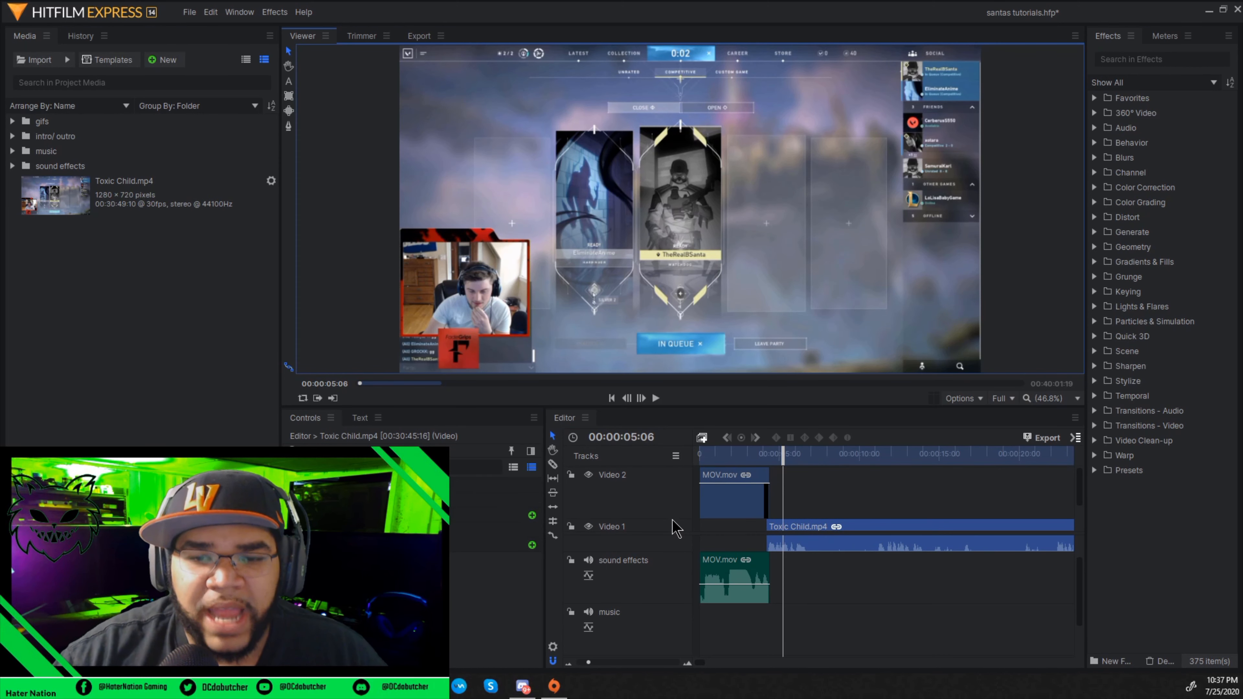
scroll(675, 526, down, 2)
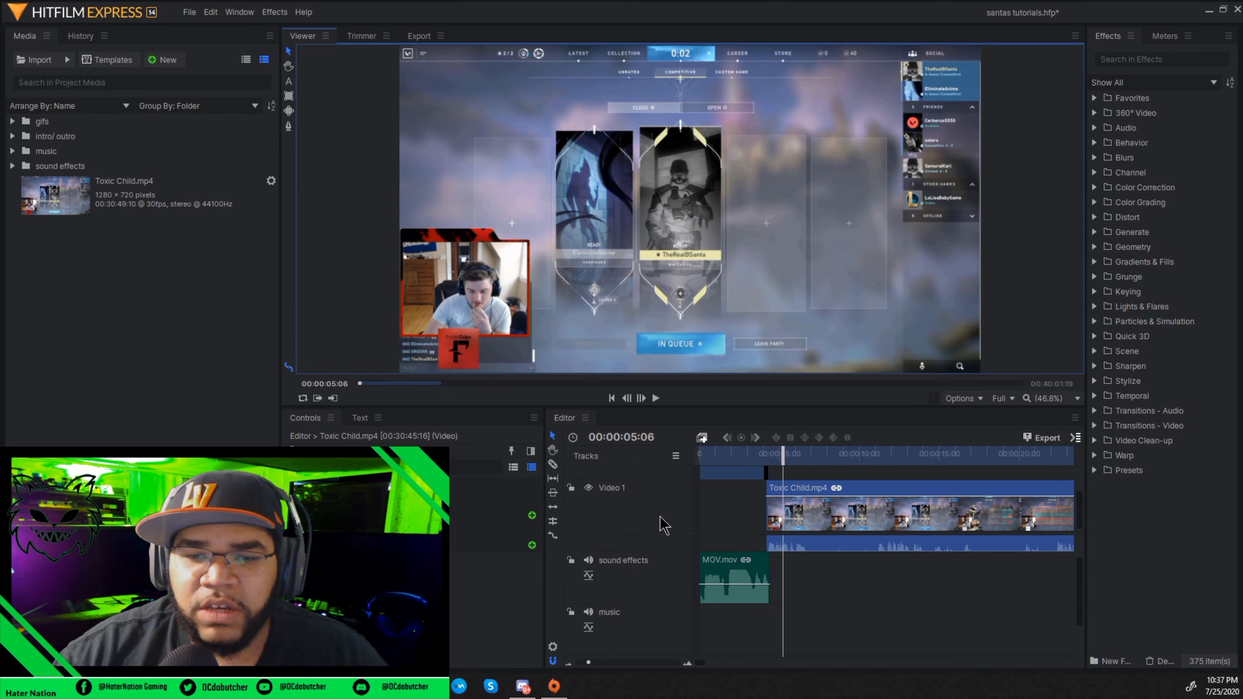
scroll(665, 529, up, 2)
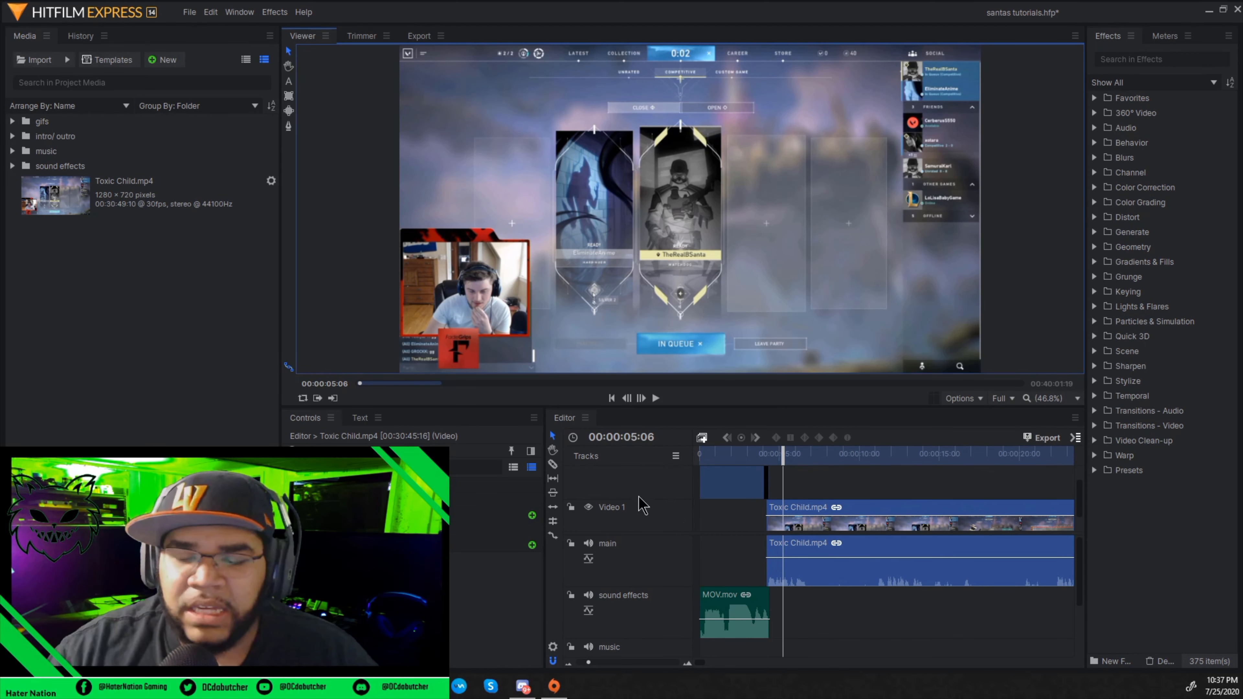
scroll(637, 495, up, 1)
scroll(639, 496, down, 1)
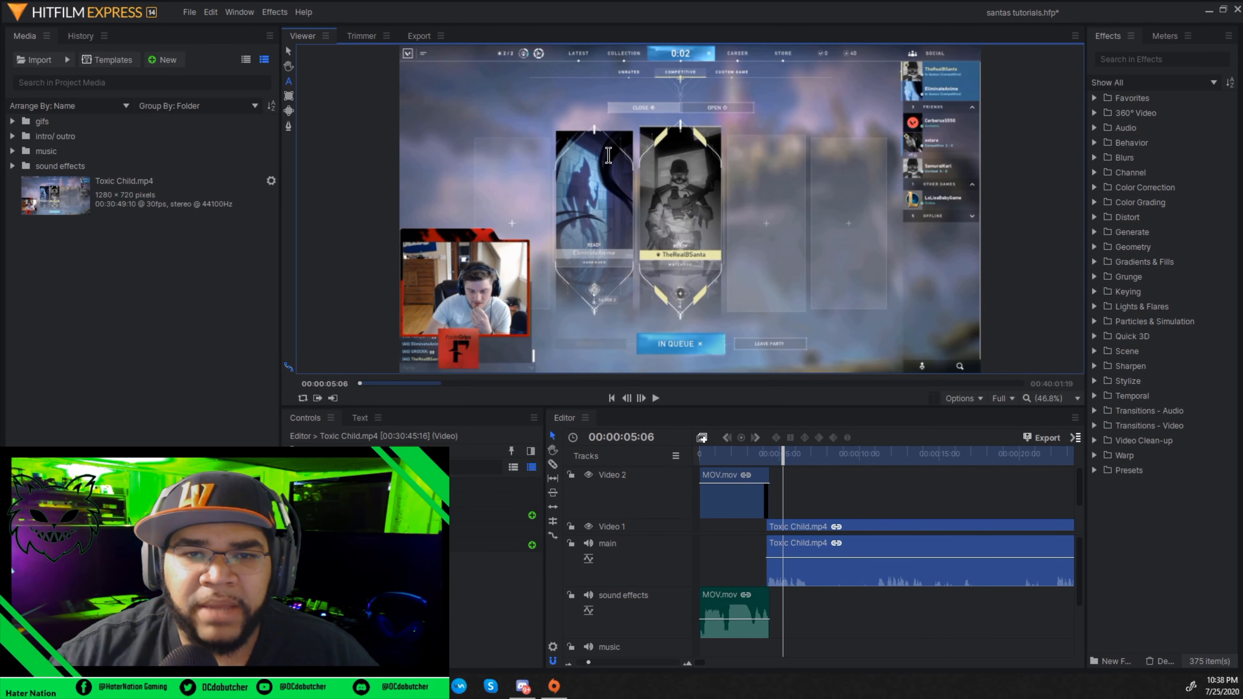
Add the text "krills" over the gameplay at 00:00:05:06 on Video 2 and trim the text clip's end to 00:00:11:00
click(667, 203)
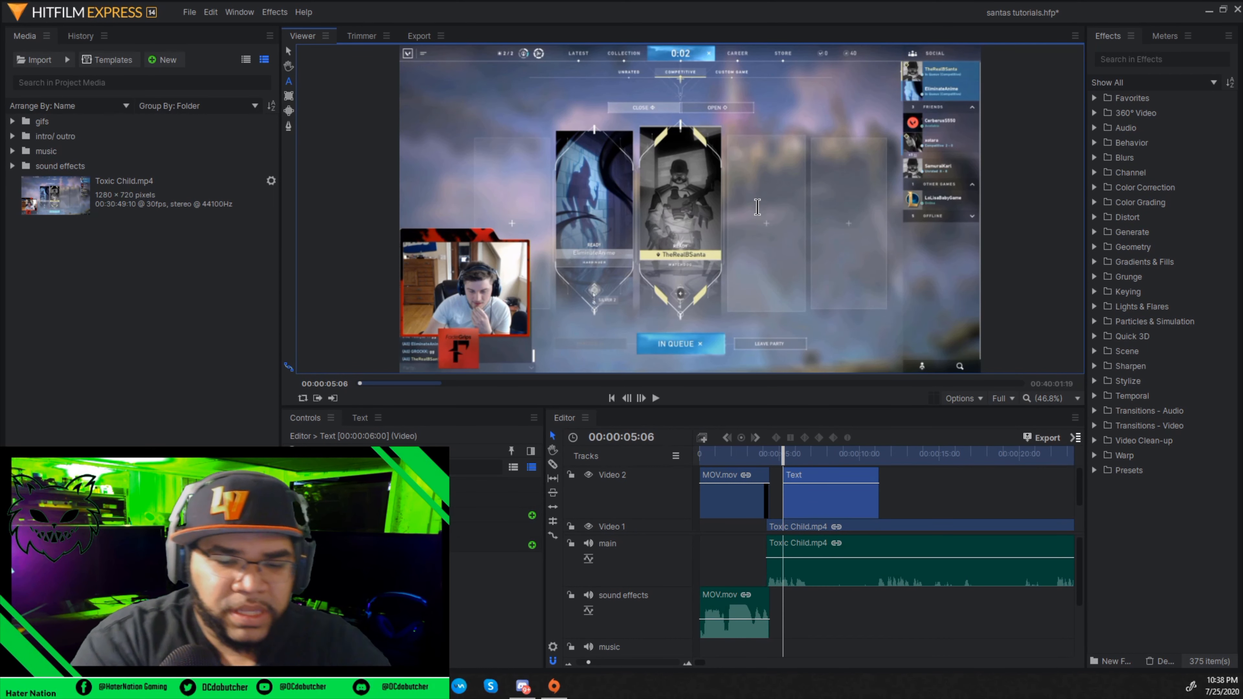
text(krill)
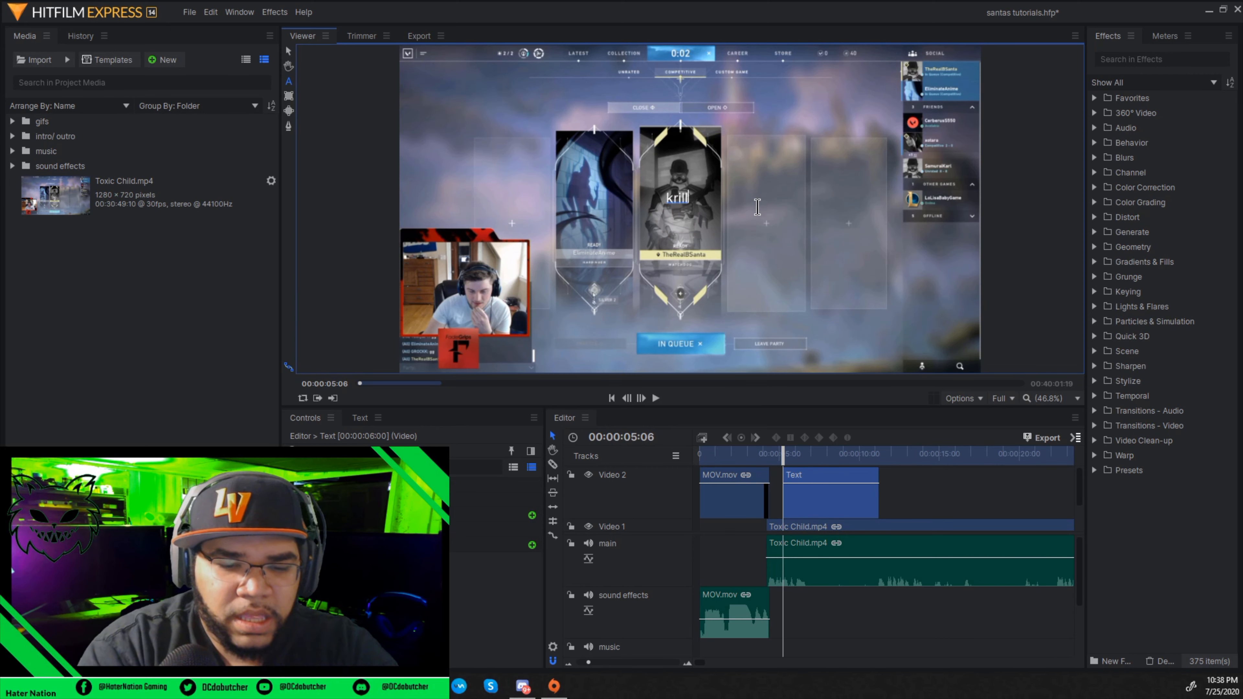
text(s)
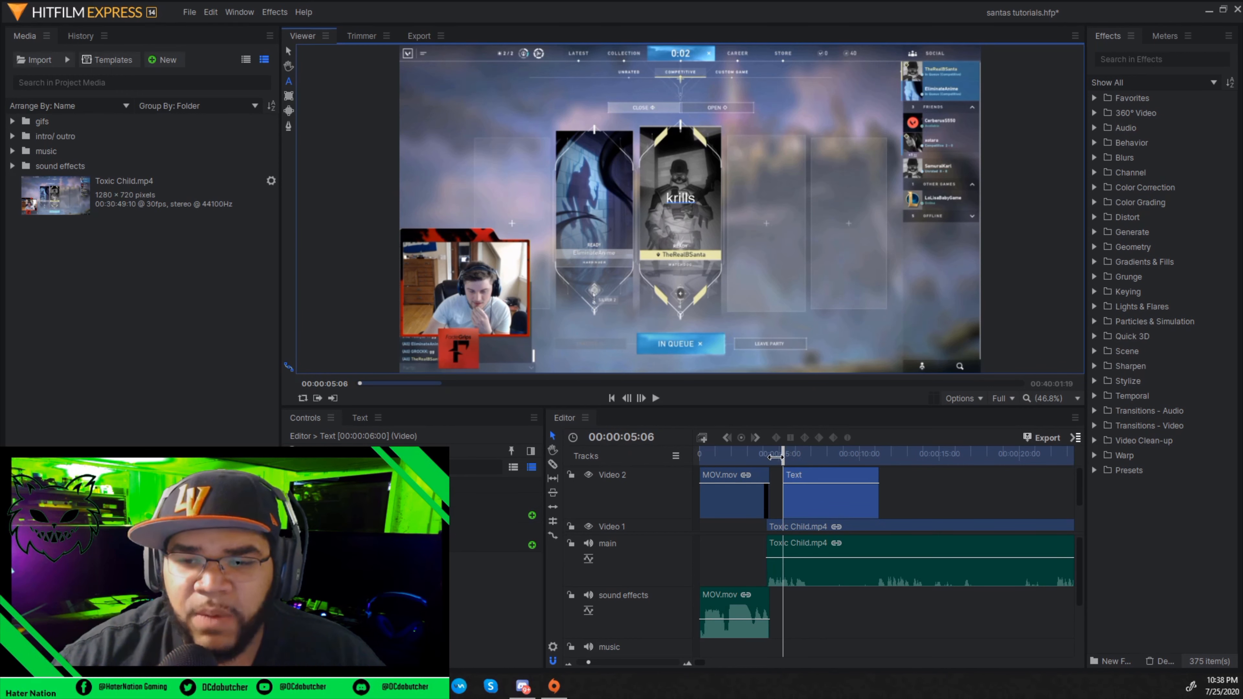
drag(775, 457, 867, 454)
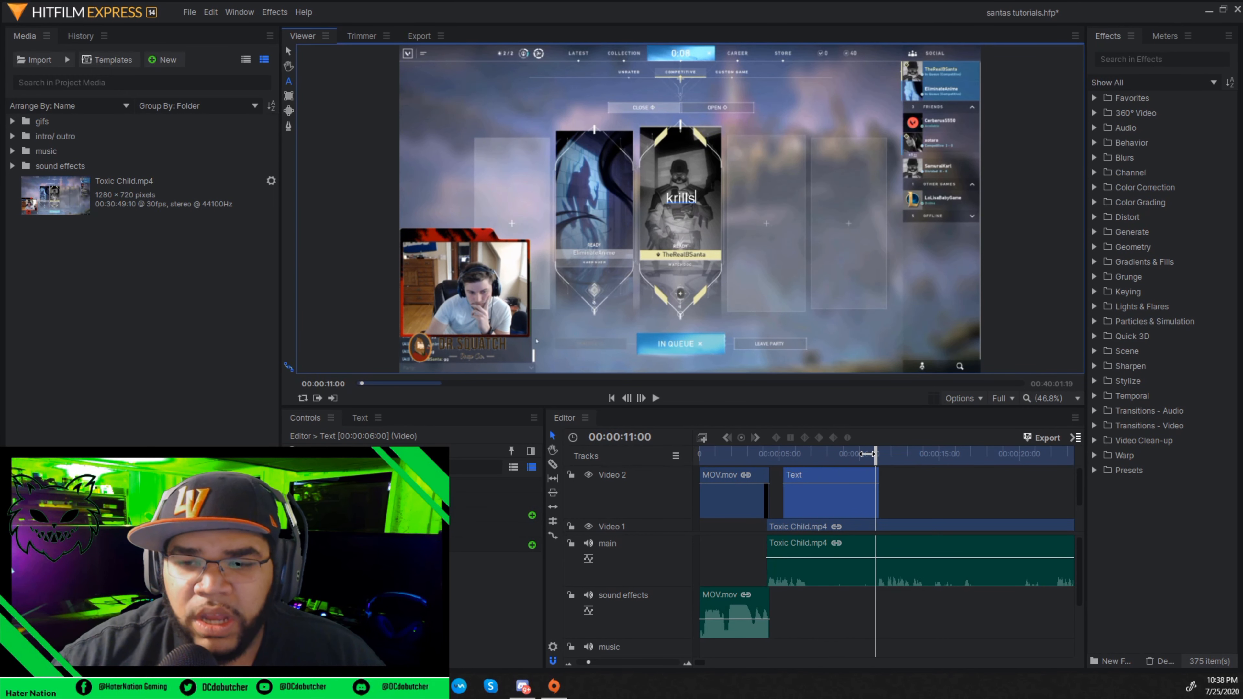
click(689, 665)
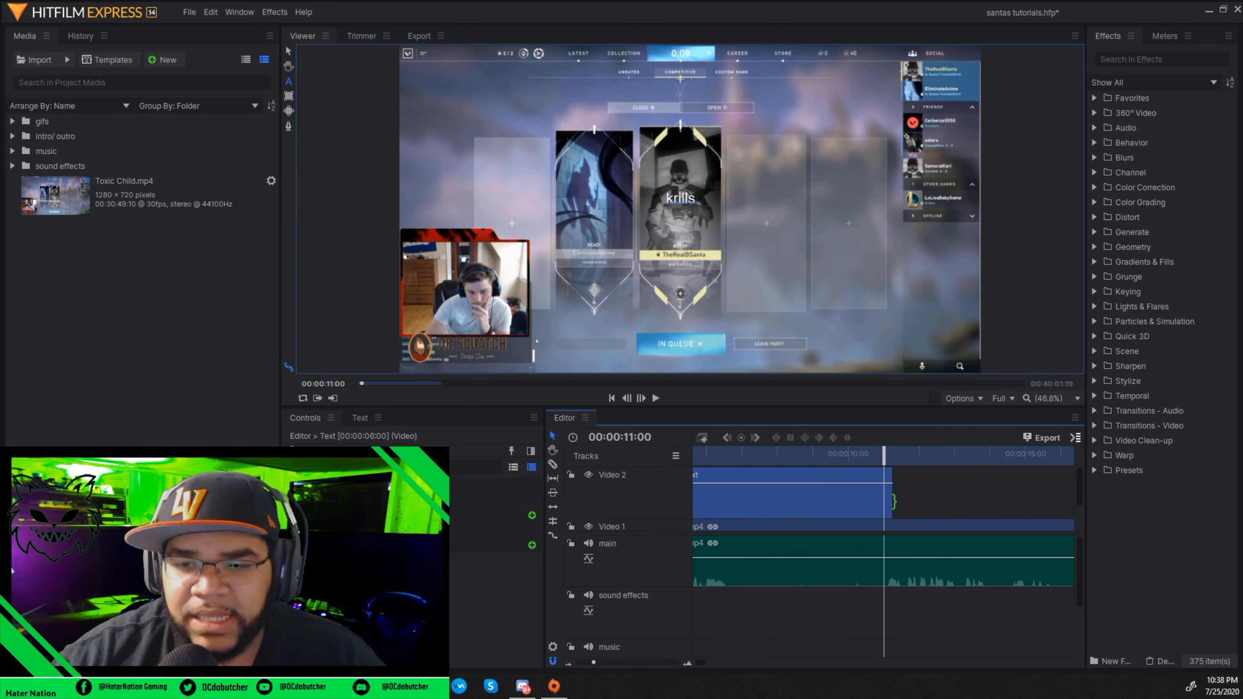
drag(890, 507, 885, 504)
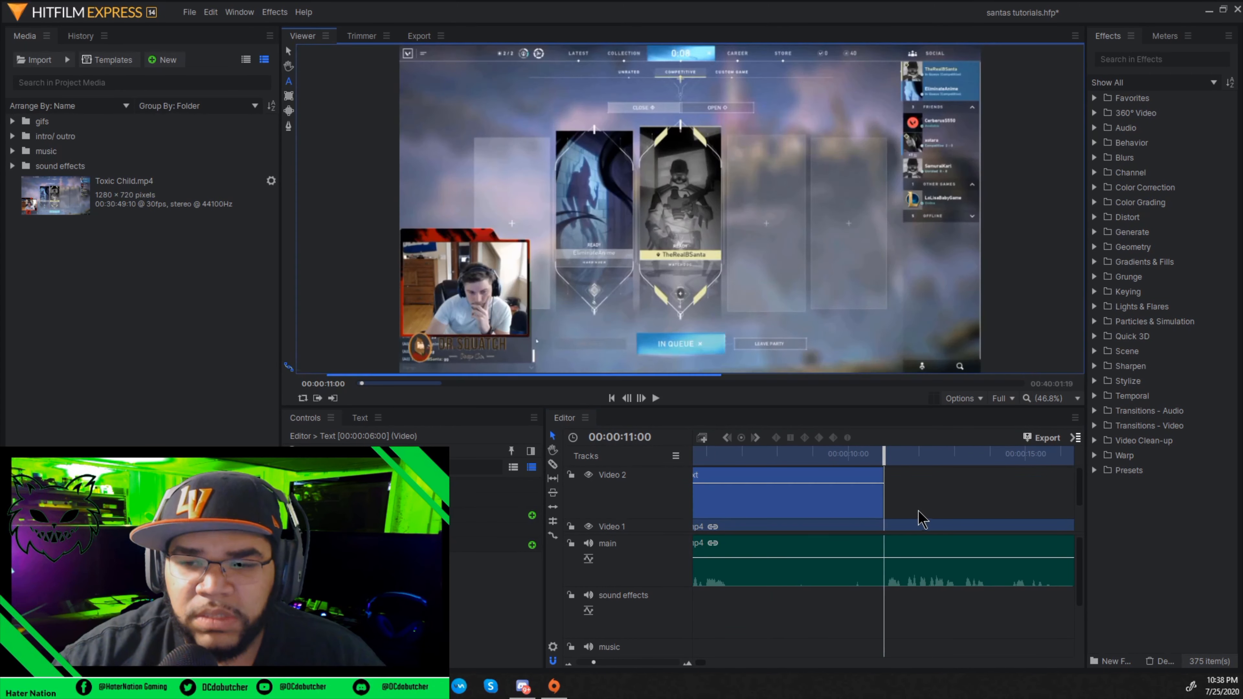
Check the frames past the text clip's end up to 00:00:11:13 and remove the text clip from Video 2
drag(886, 456, 958, 465)
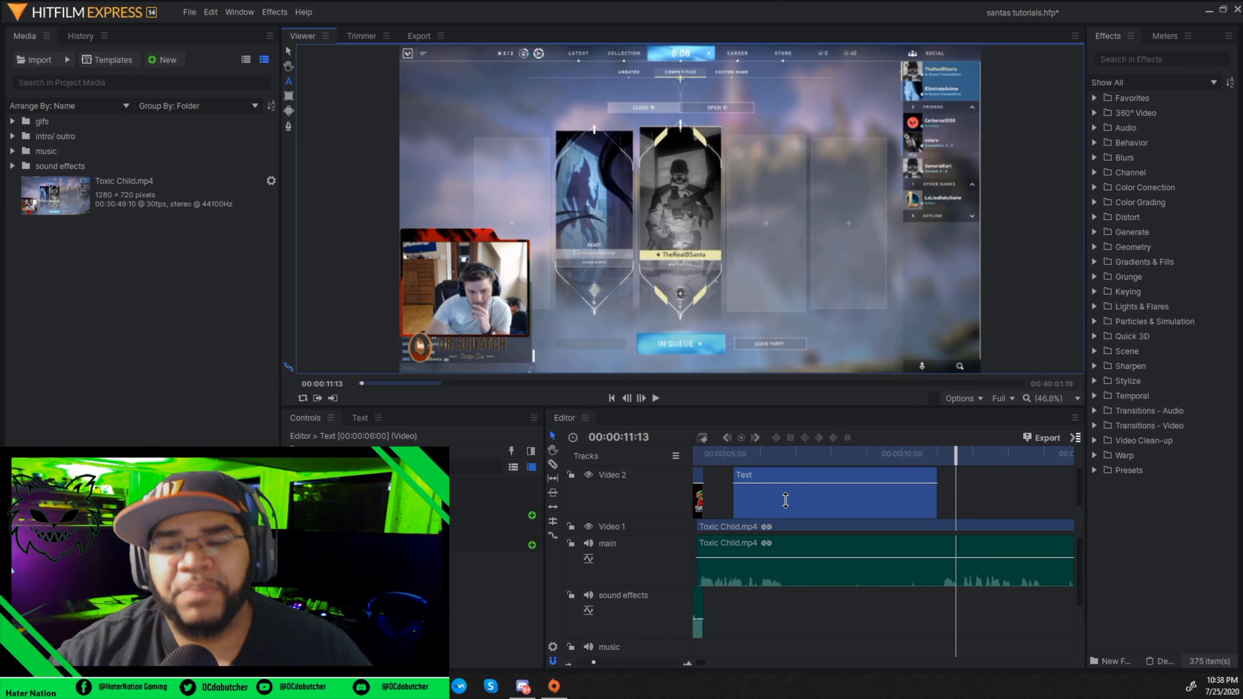
right_click(808, 500)
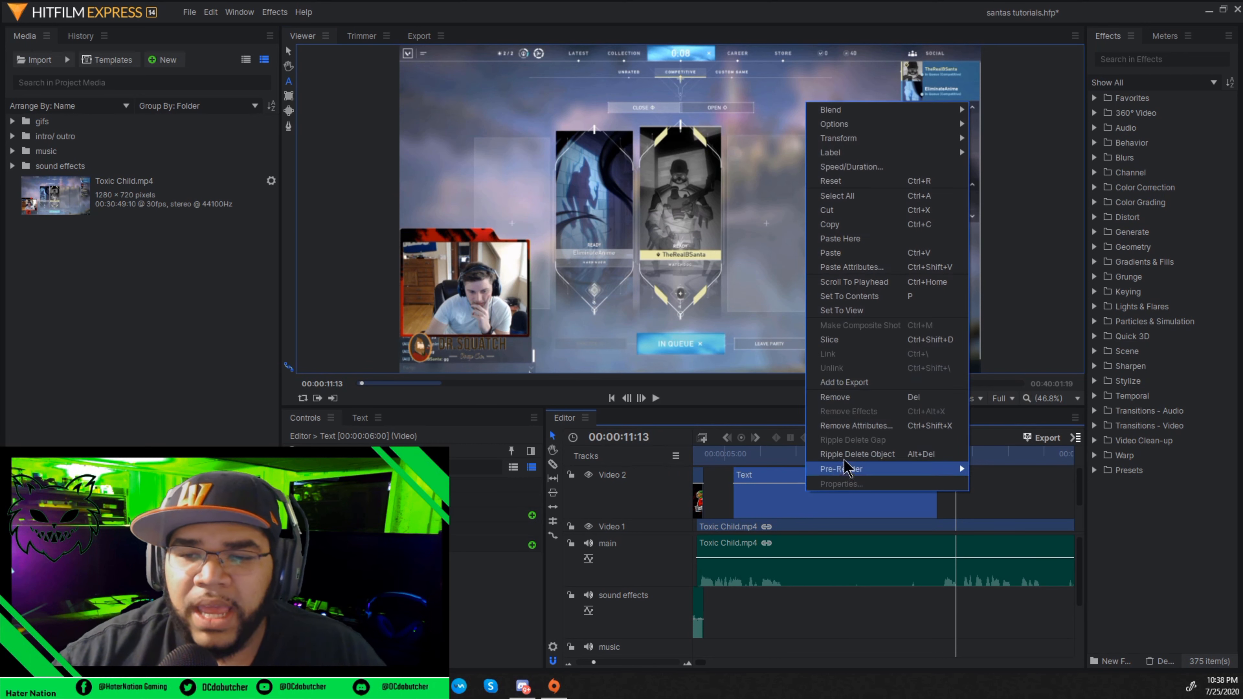
click(861, 407)
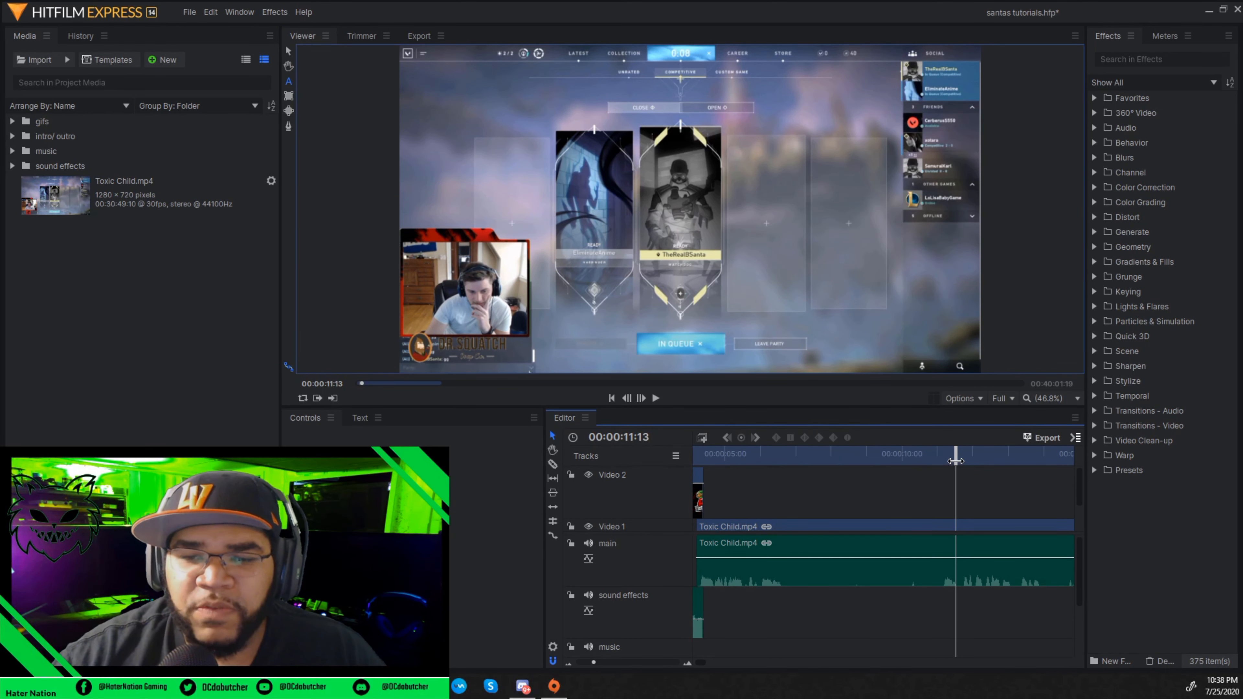
Place Fart sound effect.mp3 on the sound effects track just after the intro's audio
drag(948, 455, 767, 475)
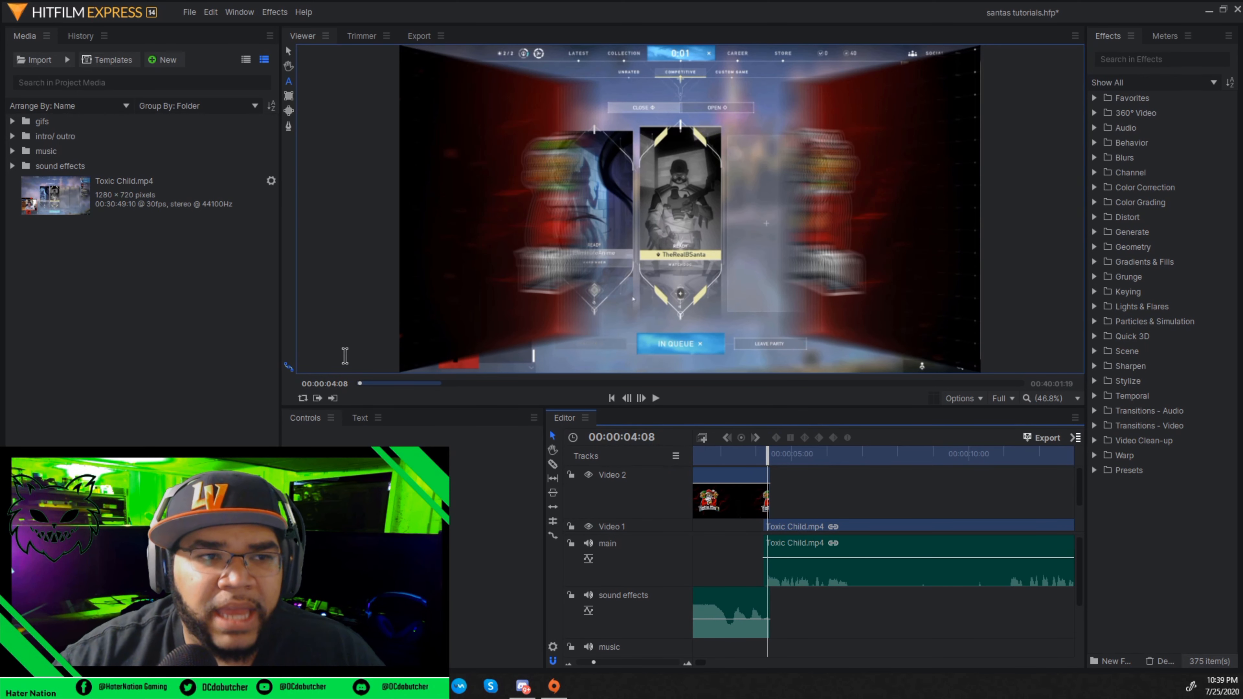
click(12, 166)
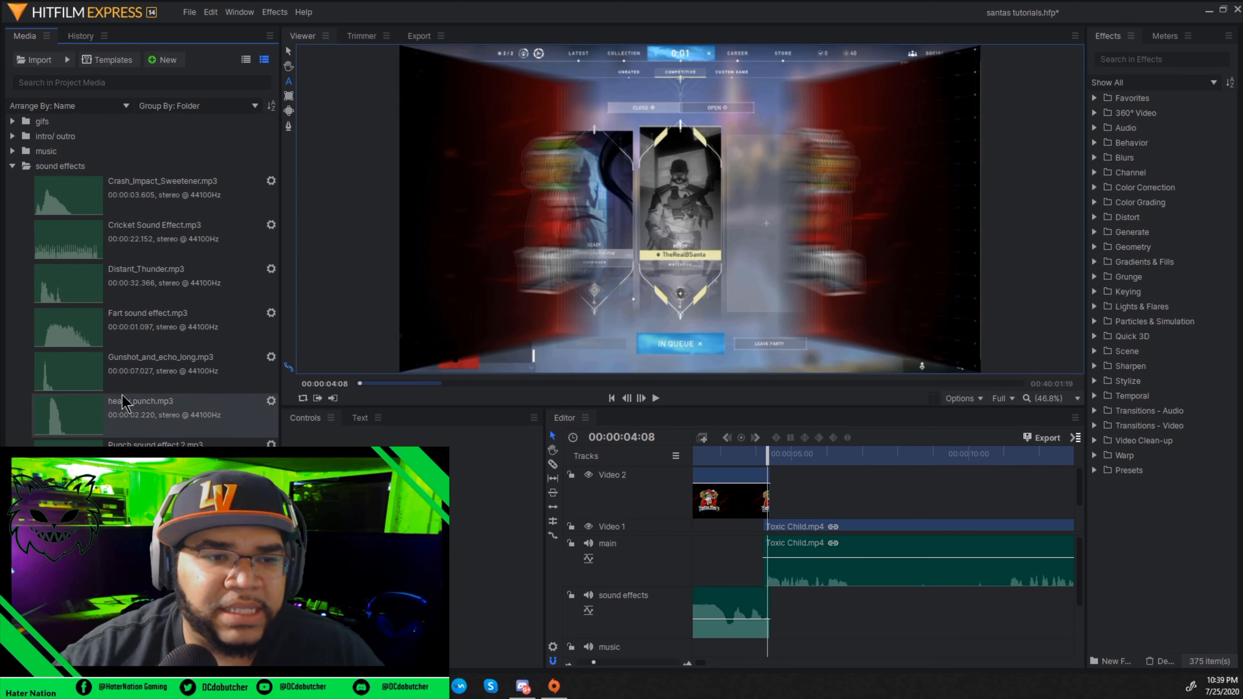
drag(133, 333, 778, 612)
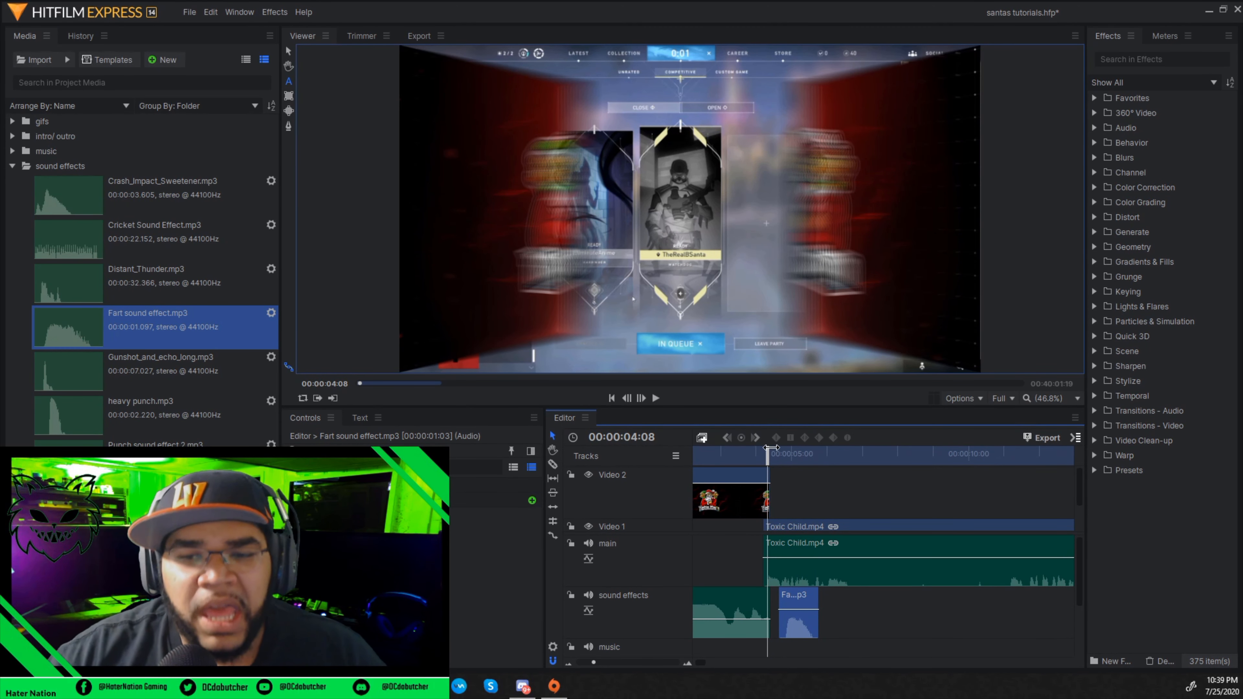
Play the timeline from 00:00:04:01 to hear the fart sound effect over the start of the gameplay
drag(772, 457, 758, 457)
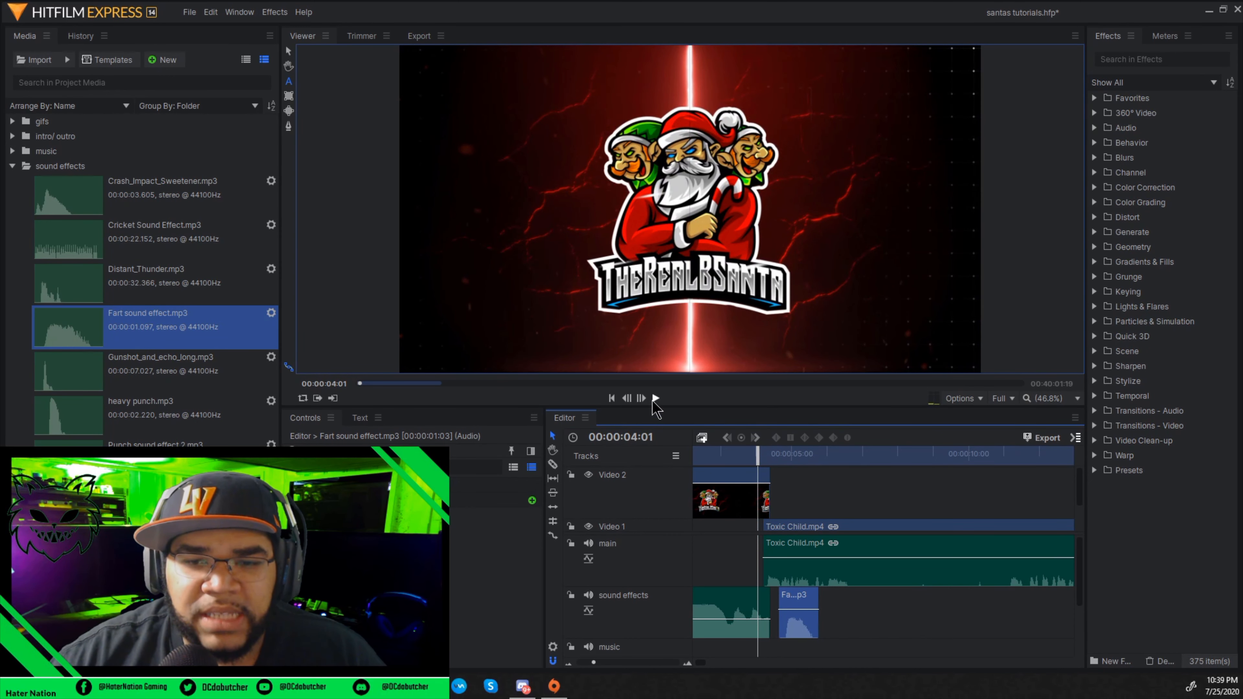
click(656, 398)
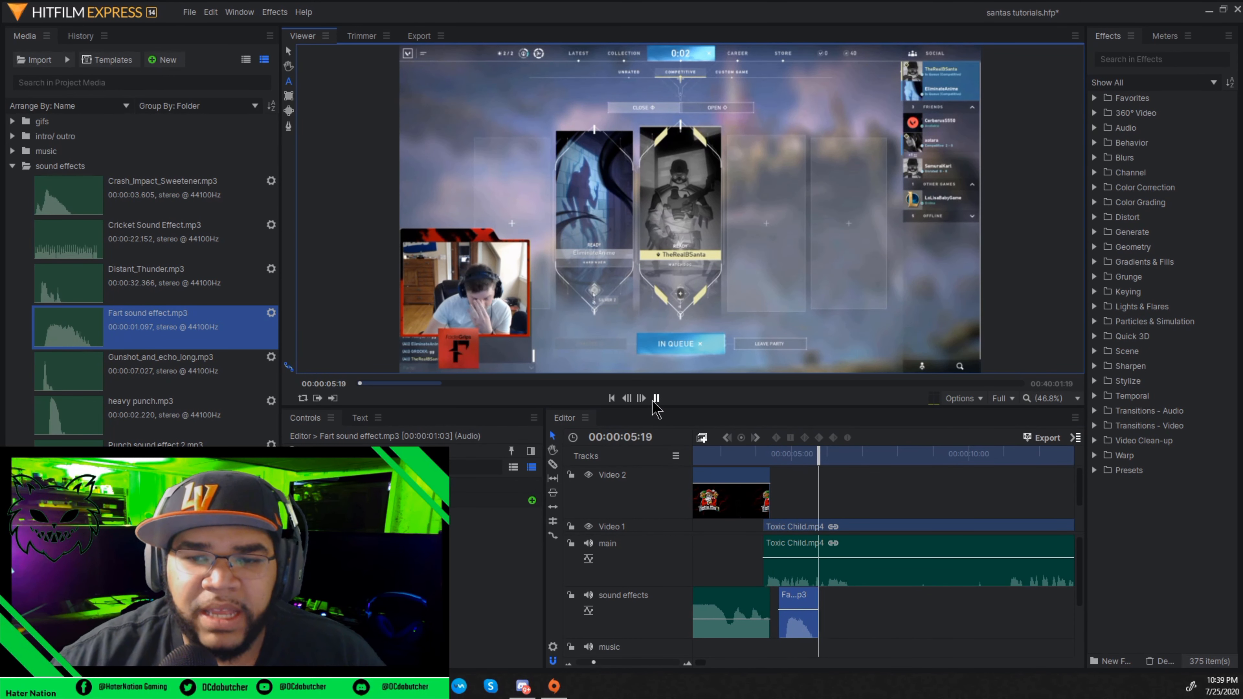
click(839, 454)
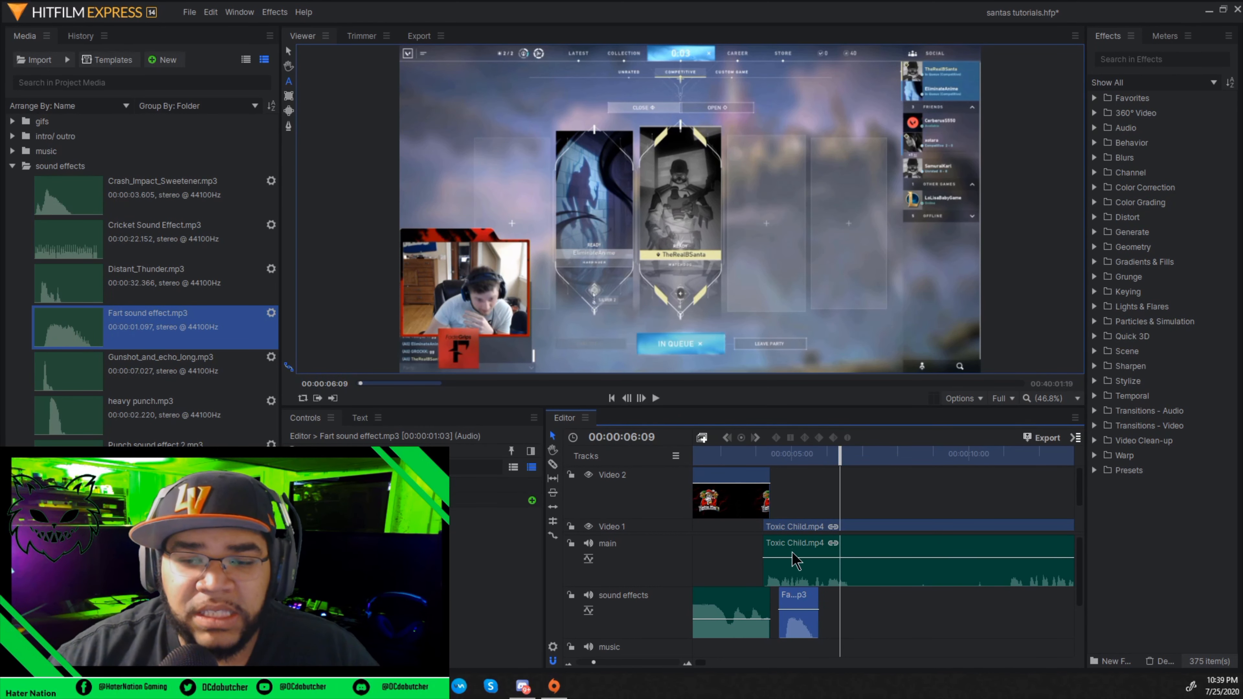
Move the fart sound effect onto the main track over the gameplay audio and play that section from 00:00:04:11
drag(804, 621, 801, 562)
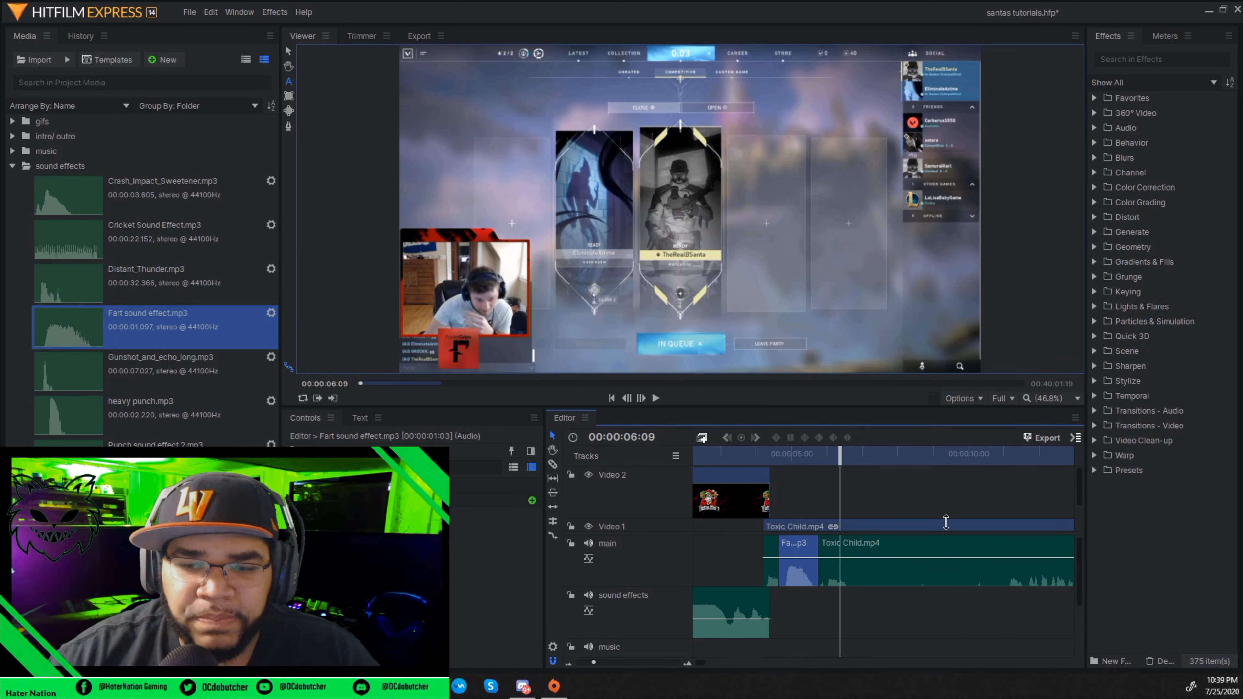
drag(845, 454, 772, 454)
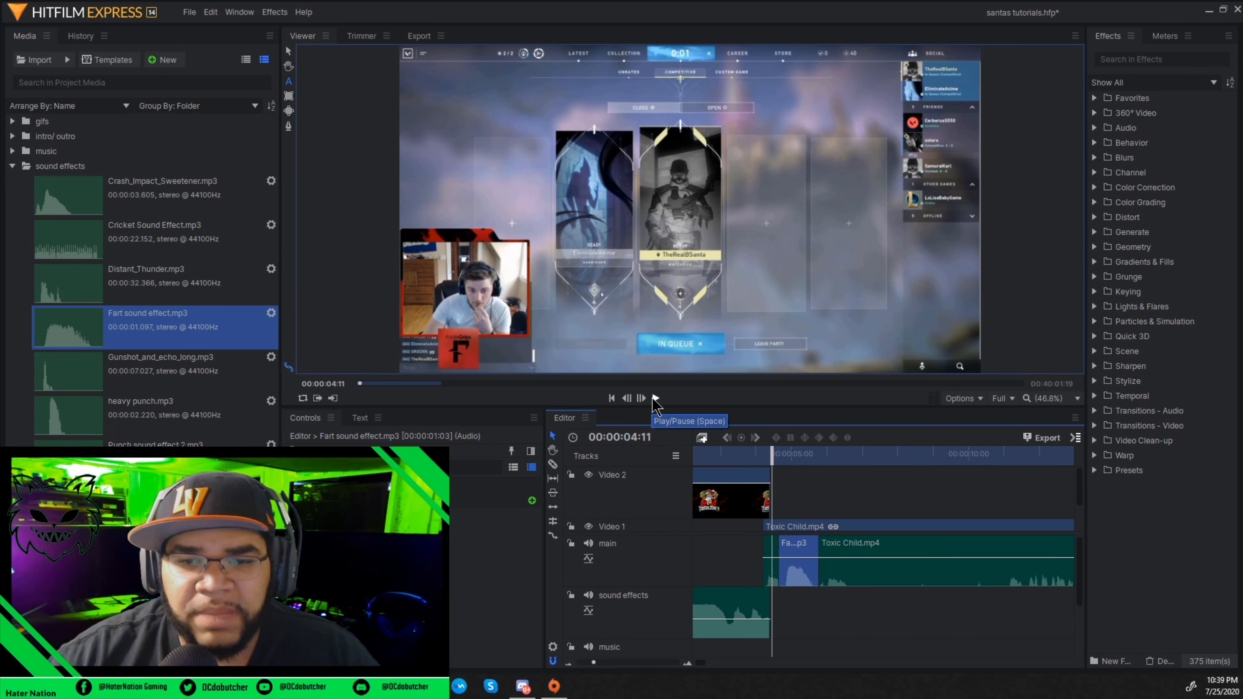
click(655, 397)
click(656, 398)
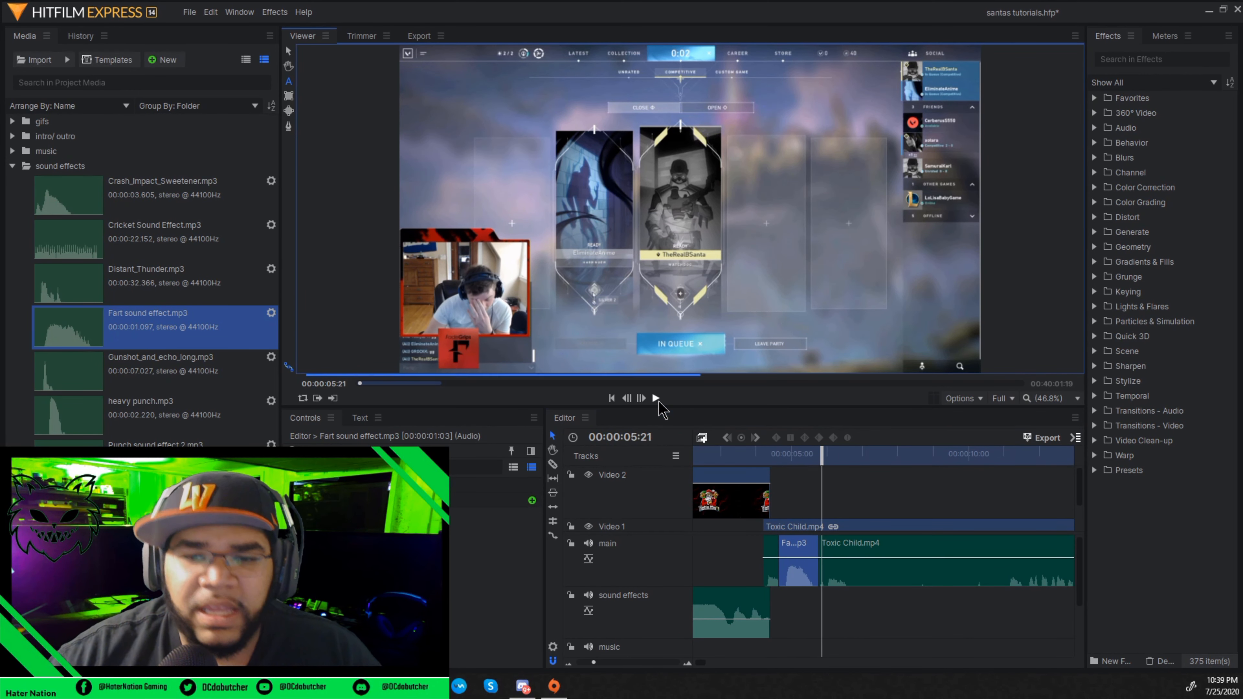
Undo moving the fart sound effect onto the main track
click(210, 12)
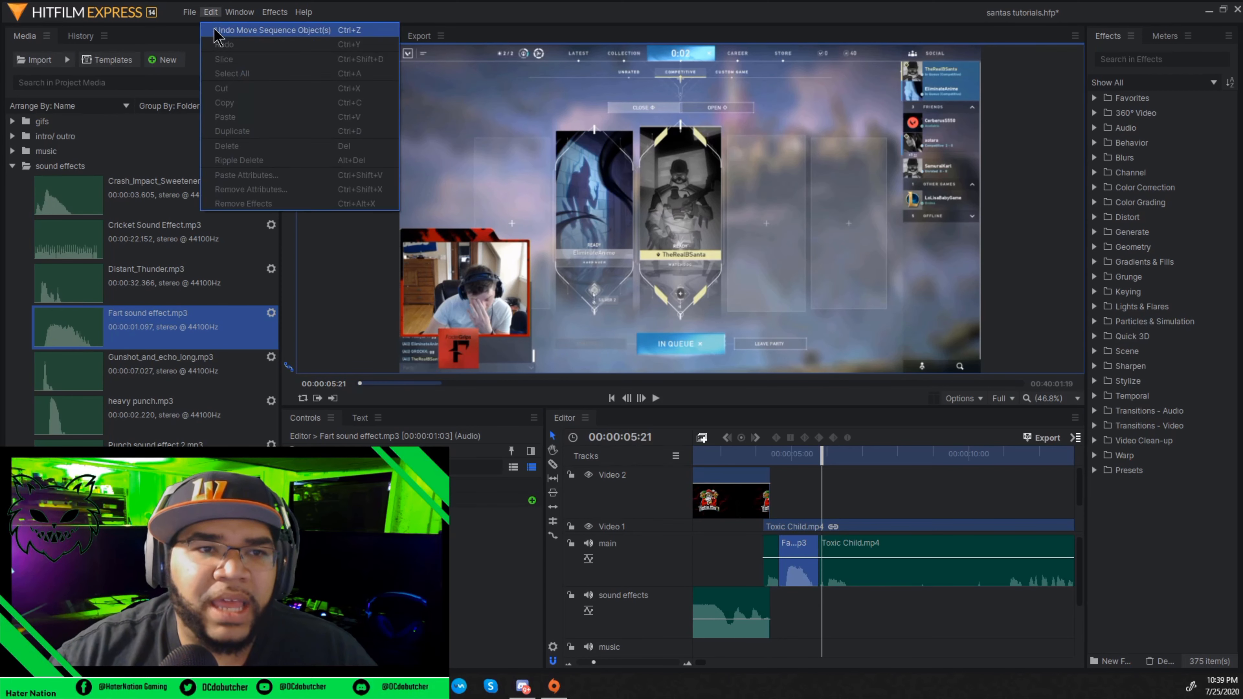
click(220, 30)
key(ctrl+z)
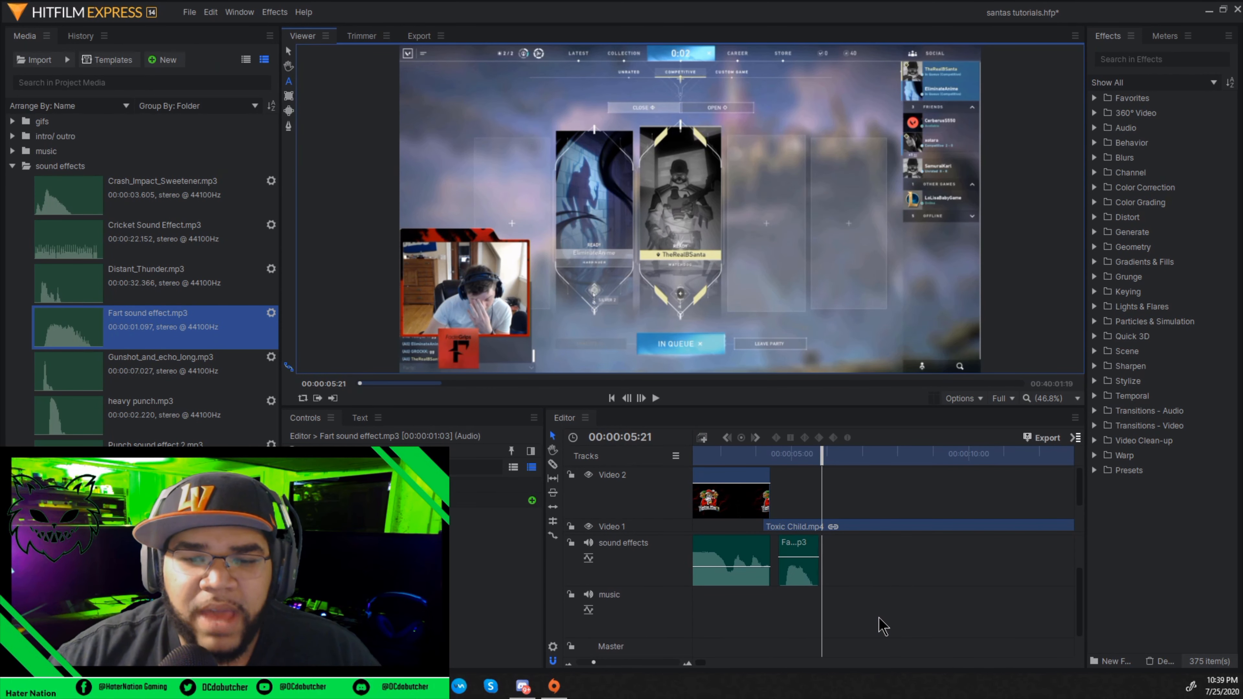
Place the "1 Chance" instrumental mp3 from the music folder on the music track, starting where the intro ends
click(12, 166)
click(13, 151)
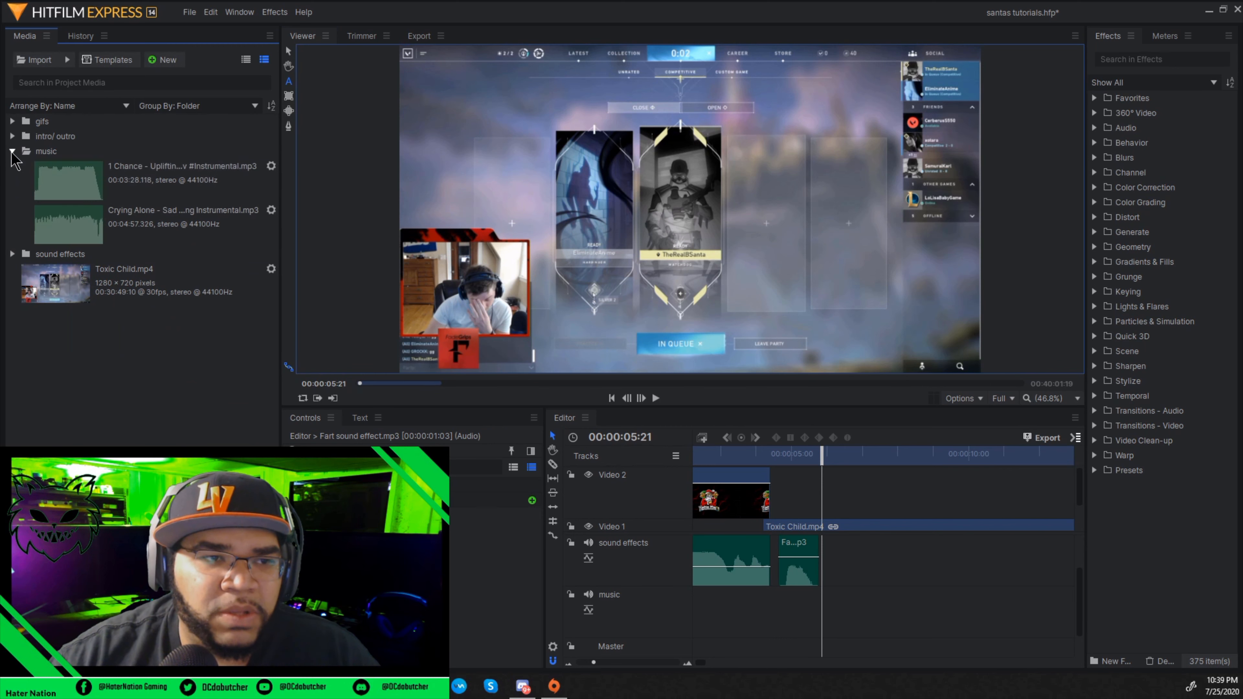
drag(151, 196, 771, 637)
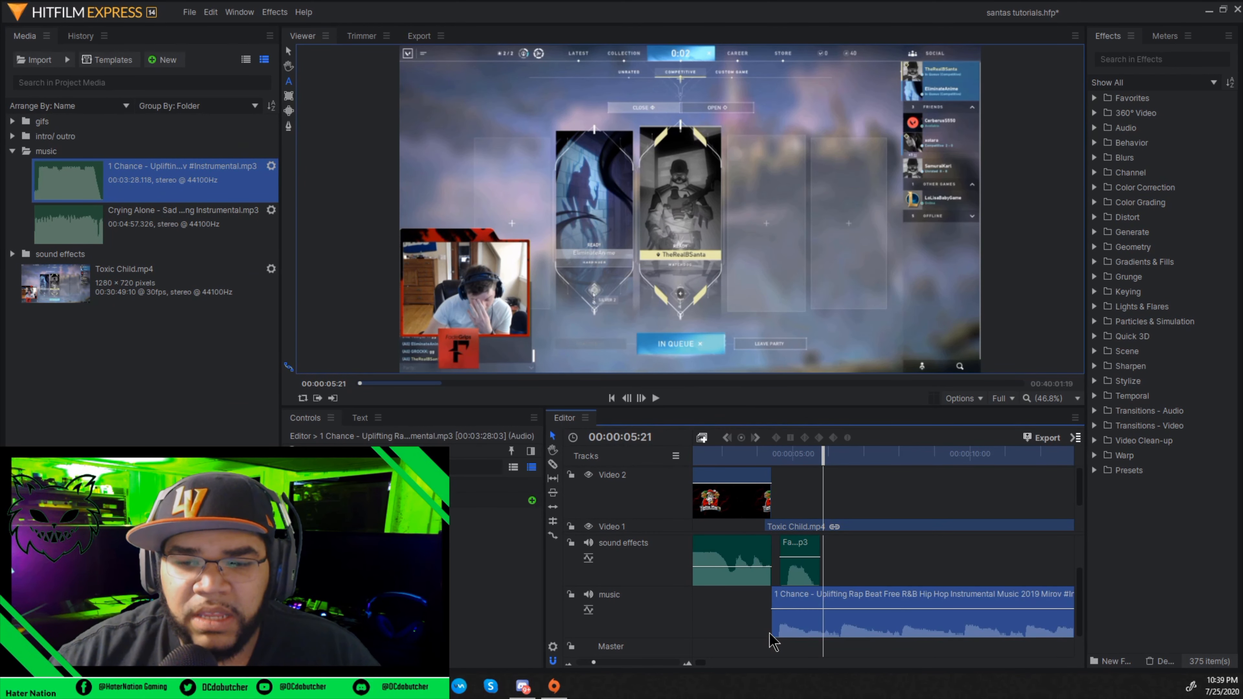
Play the timeline from just before the intro's end to 00:00:06:00 to hear the music with the sound effect
drag(821, 454, 755, 454)
click(655, 403)
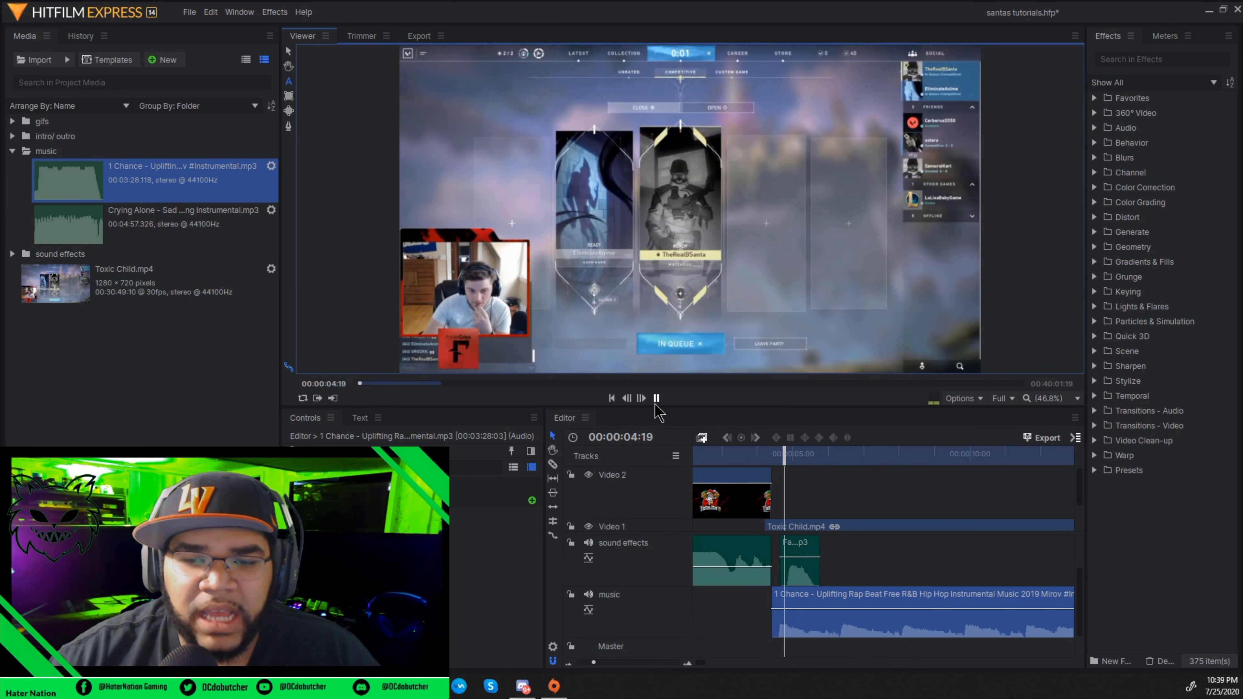
click(656, 399)
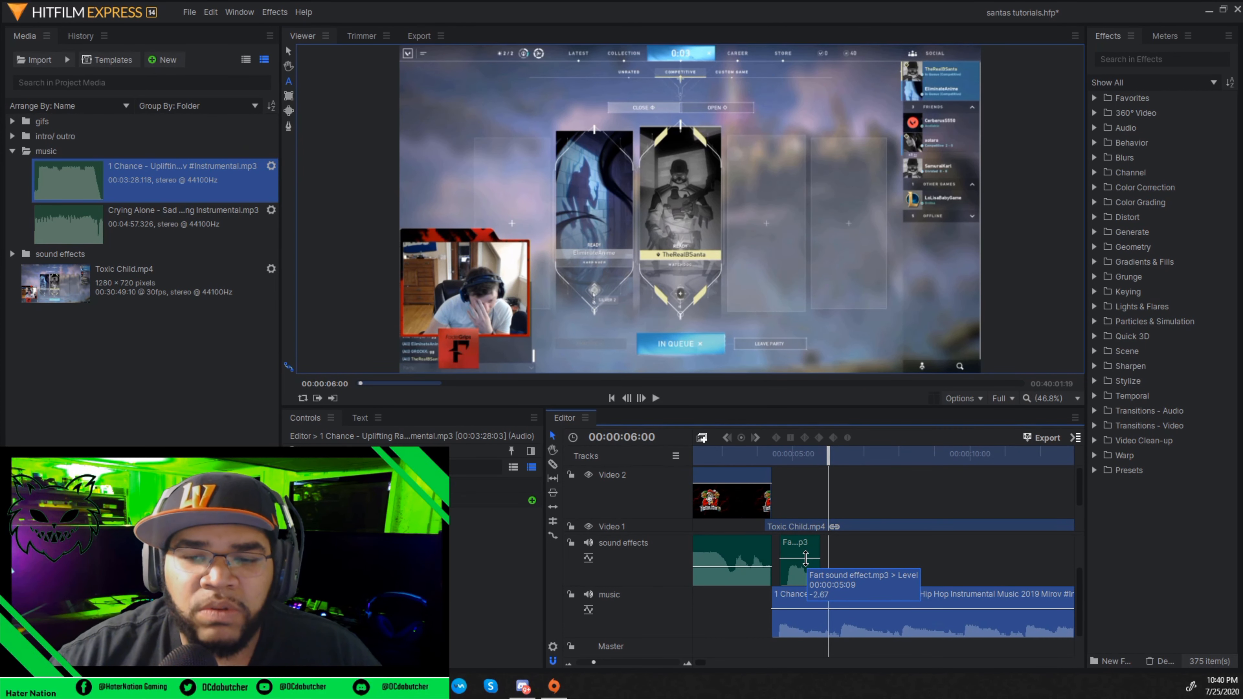
Lower the volume levels of the fart sound effect and the music clip slightly, and play the result from the timeline's start
drag(805, 558, 804, 563)
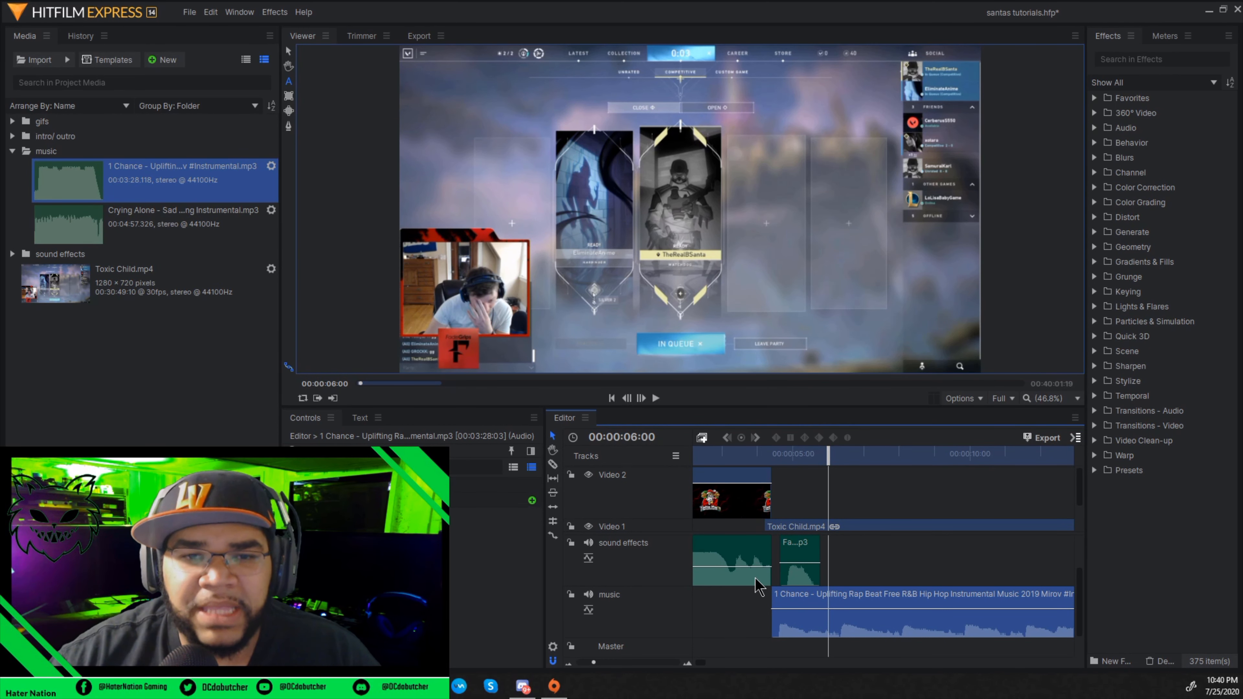
drag(813, 609, 811, 617)
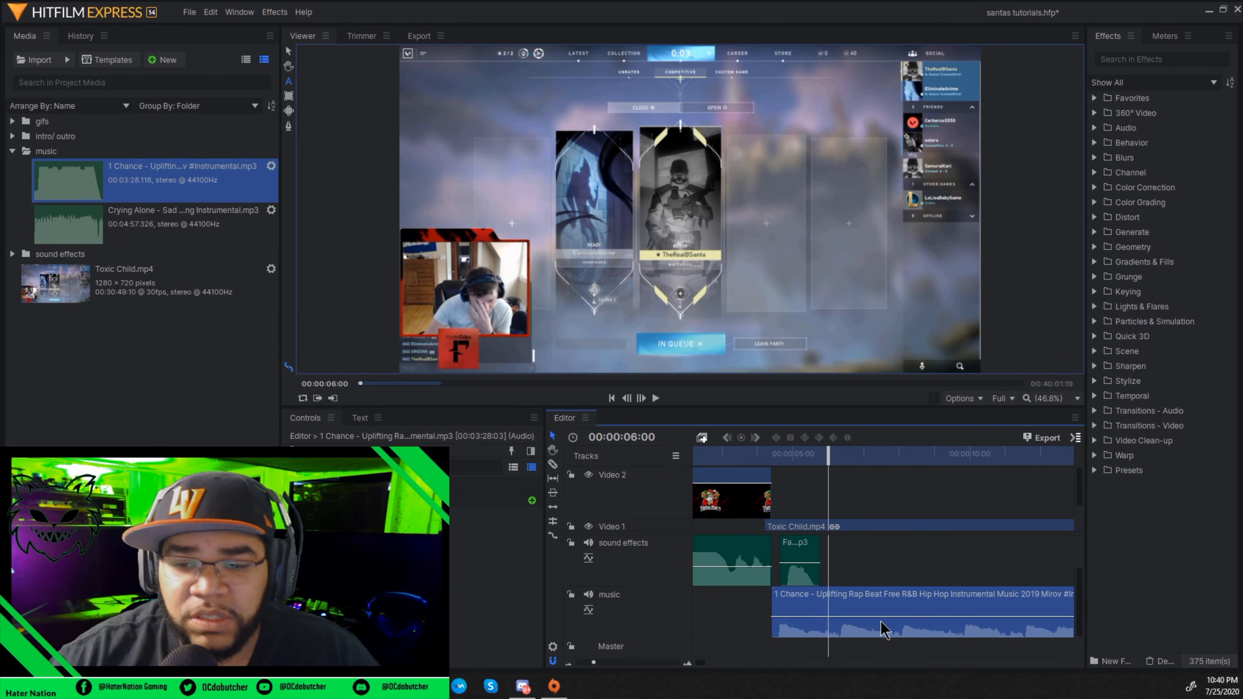
drag(829, 457, 674, 454)
click(659, 401)
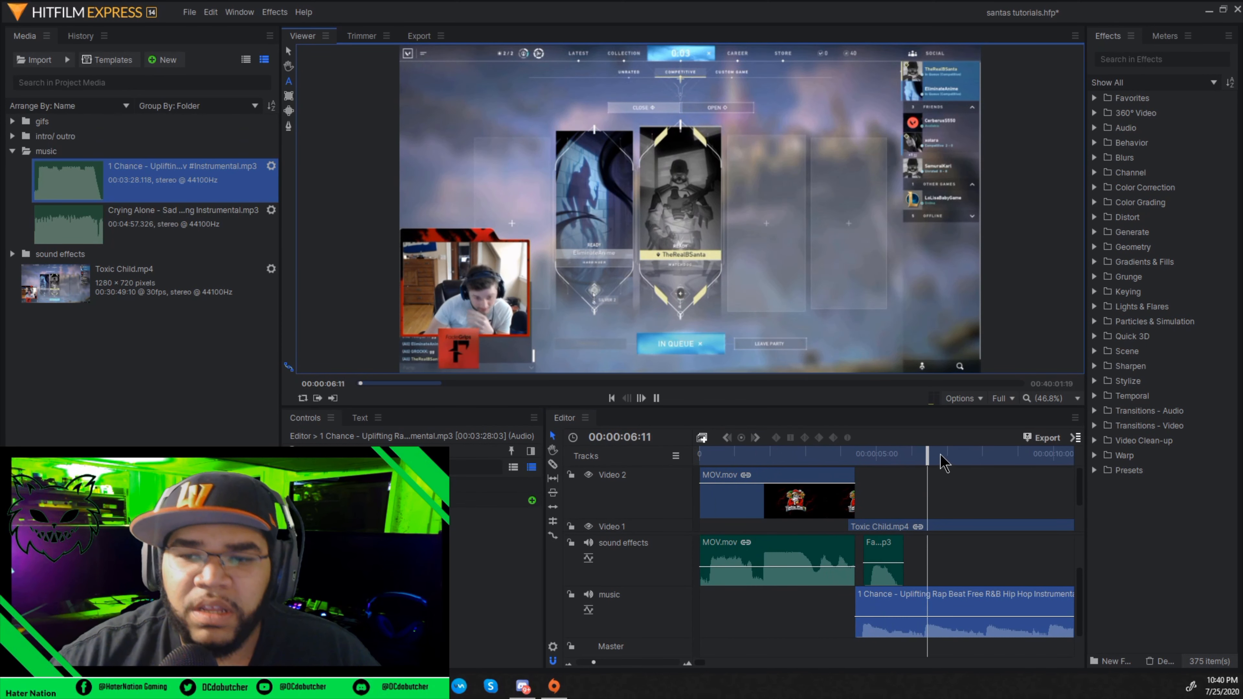
key(space)
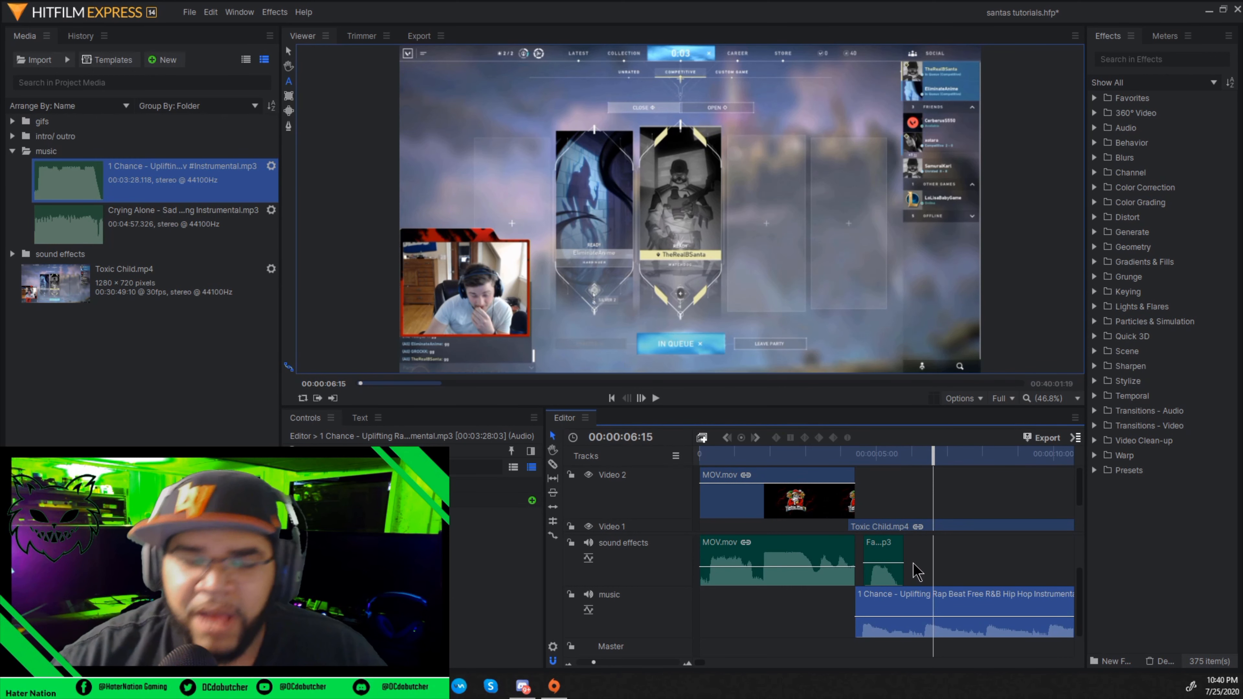
Remove the fart sound effect and the "1 Chance" instrumental clip from the timeline
right_click(887, 578)
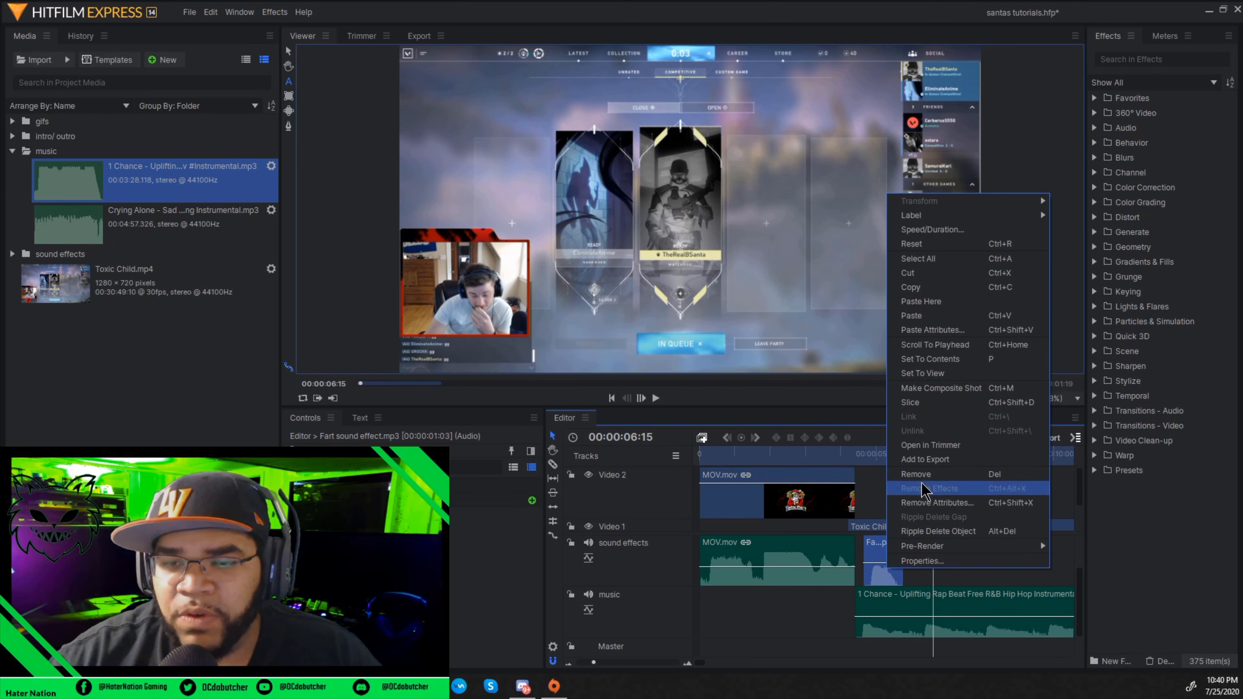
click(916, 491)
right_click(917, 641)
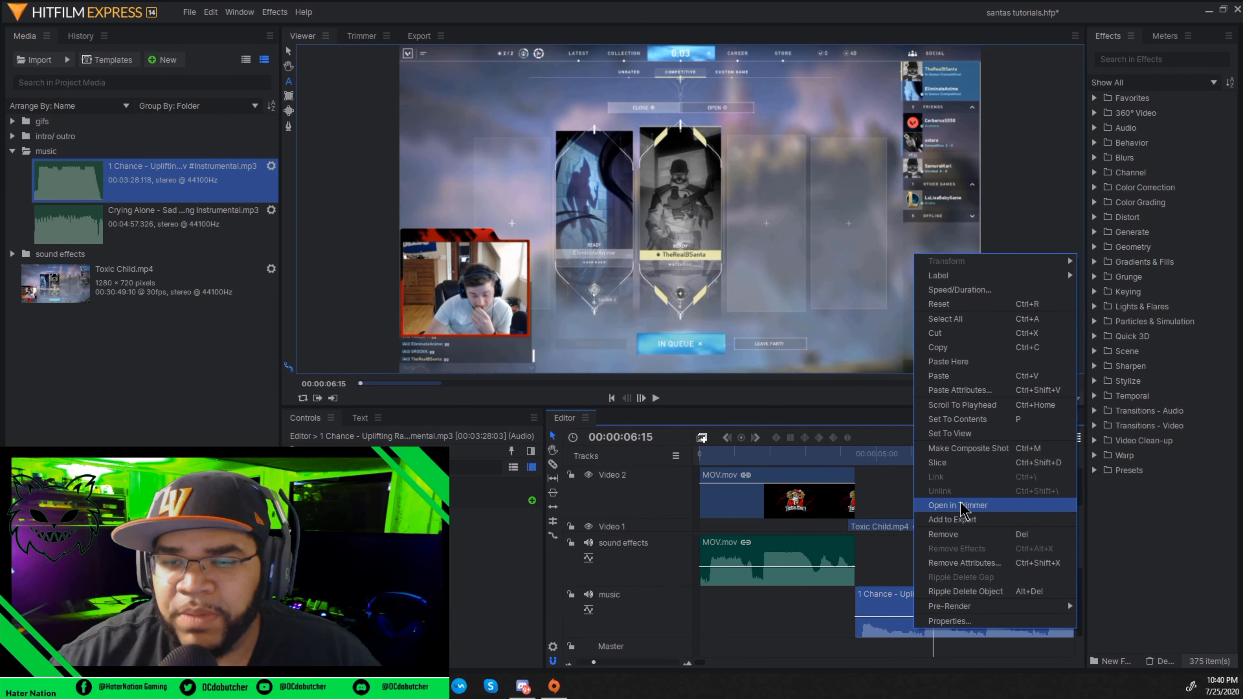
click(987, 533)
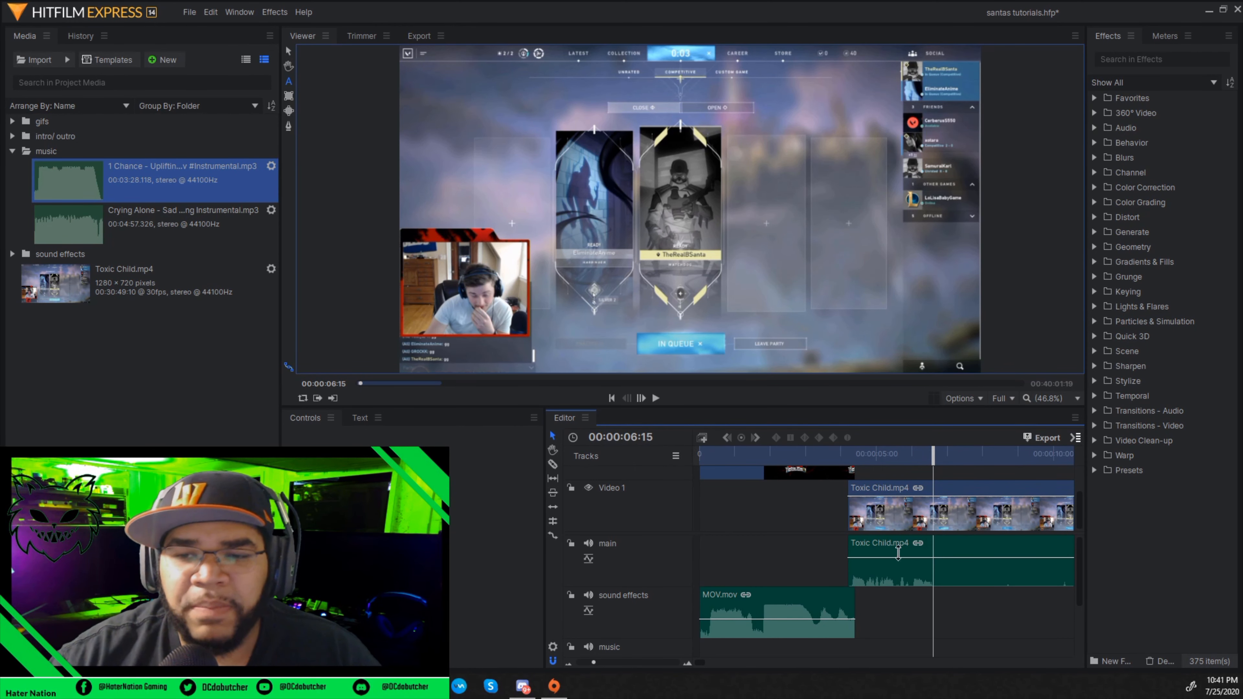
Slice the Toxic Child gameplay clip at 00:00:06:16 and again at 00:01:53:24
drag(937, 455, 937, 453)
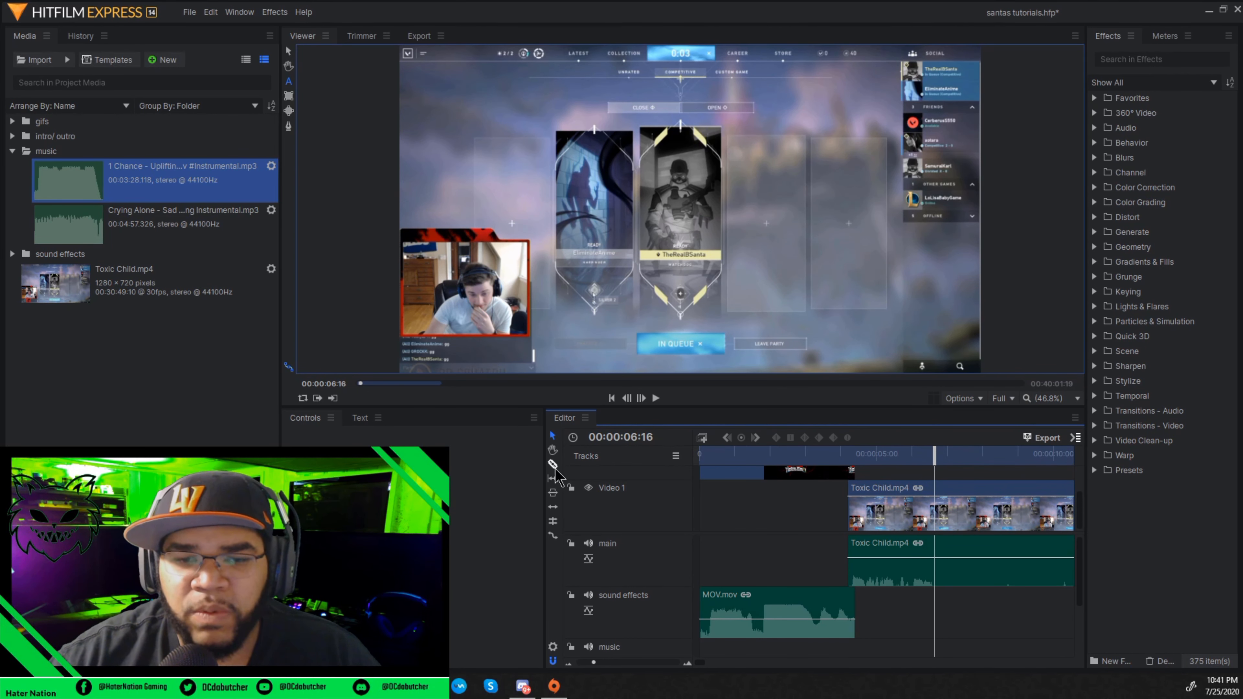
click(935, 553)
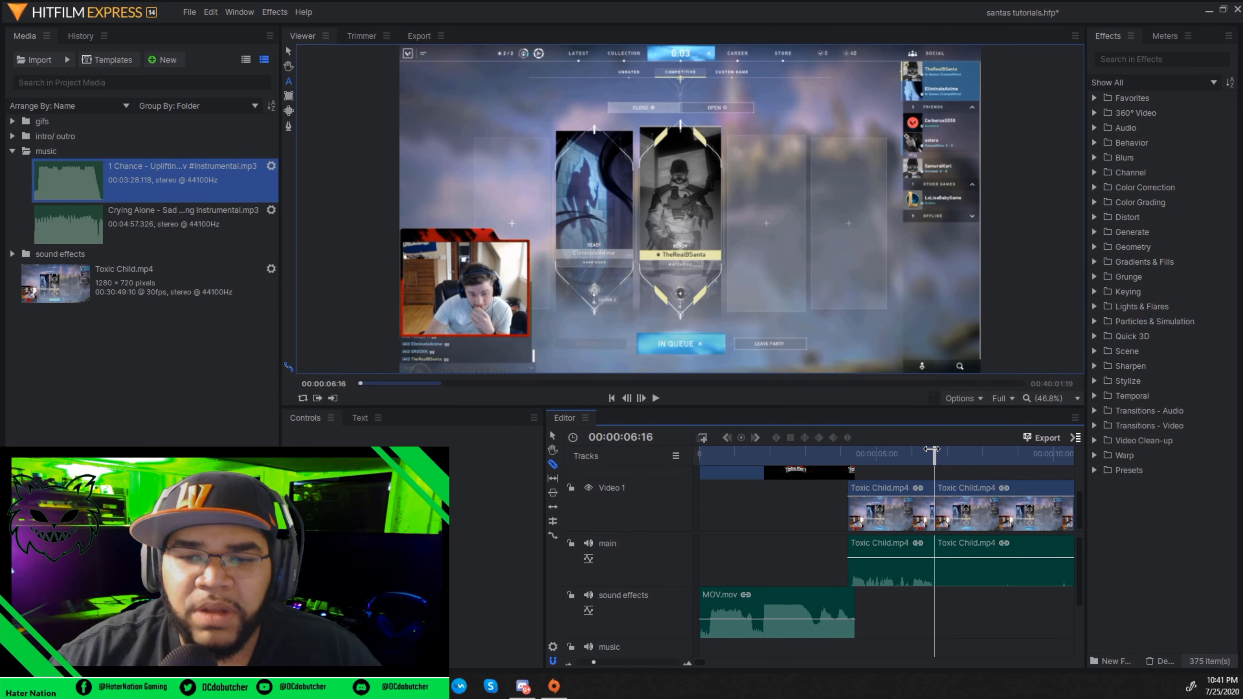
click(568, 664)
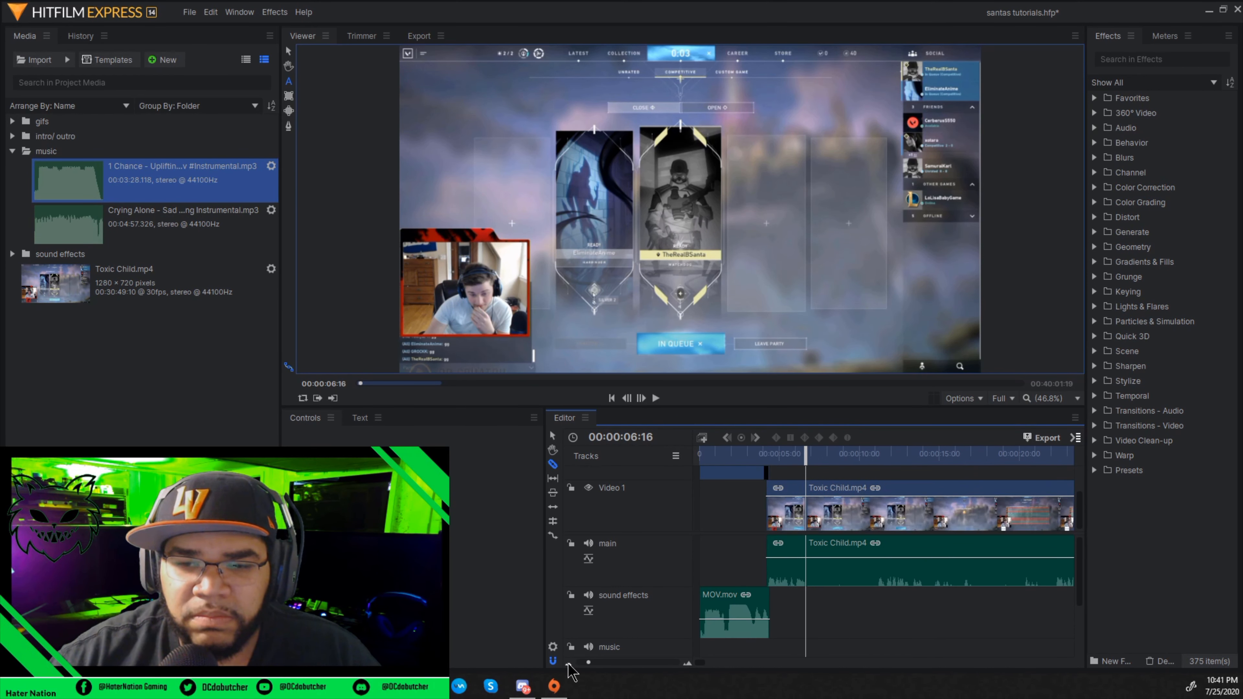
click(568, 665)
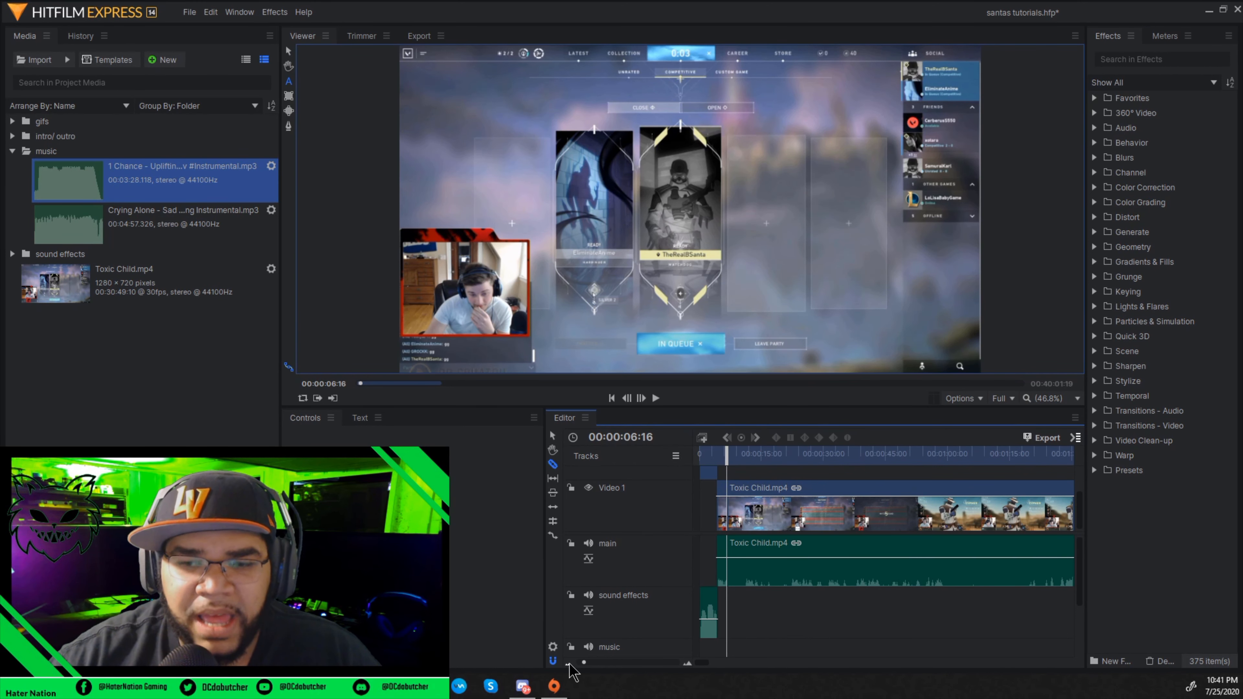
click(687, 664)
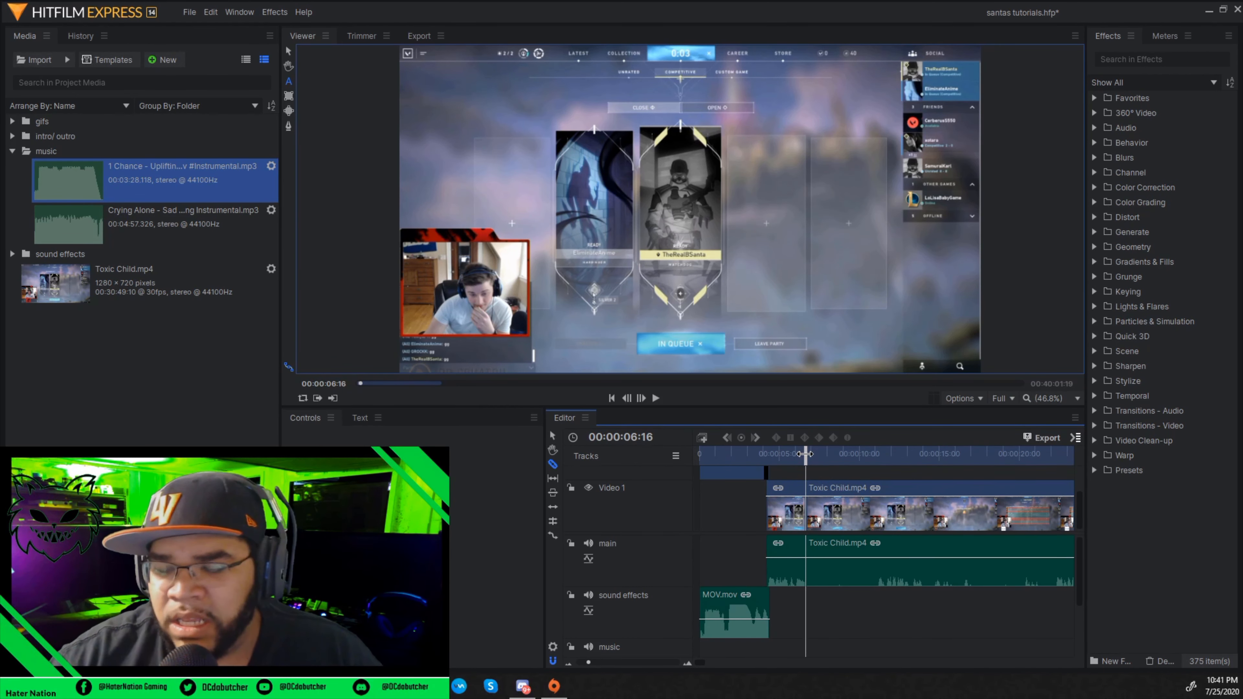
mouse_move(805, 454)
mouse_down()
mouse_move(1114, 452)
mouse_move(986, 472)
mouse_move(1006, 456)
mouse_up()
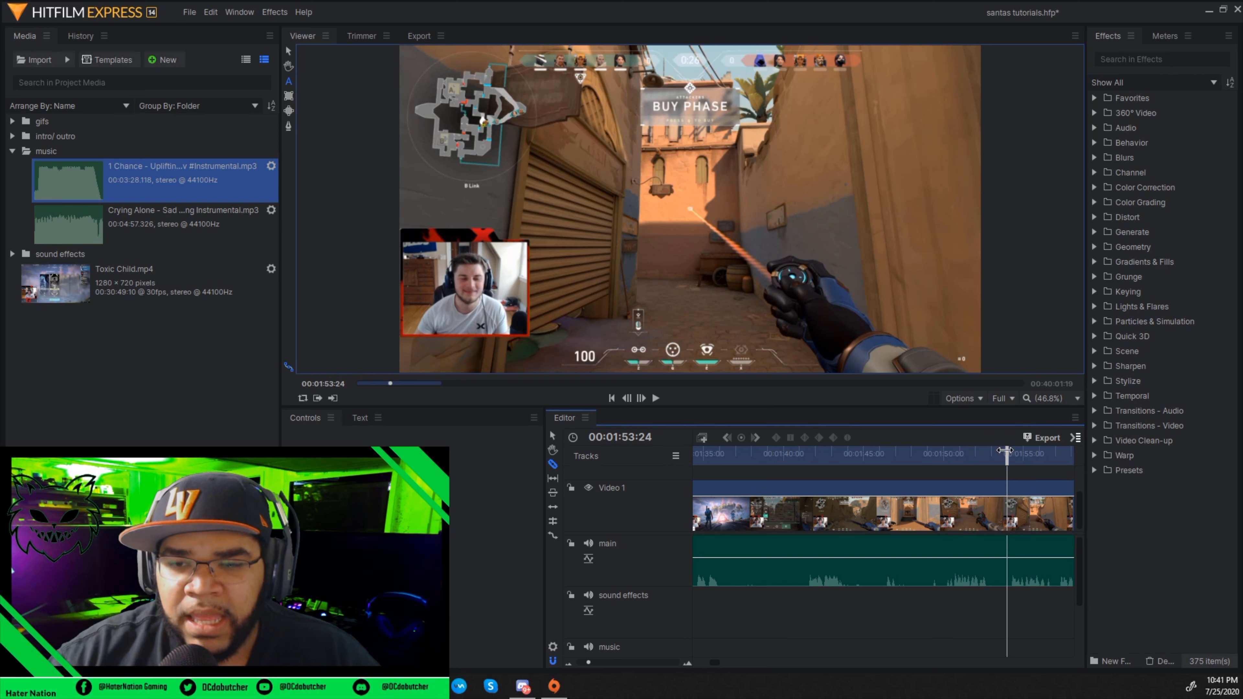
click(553, 464)
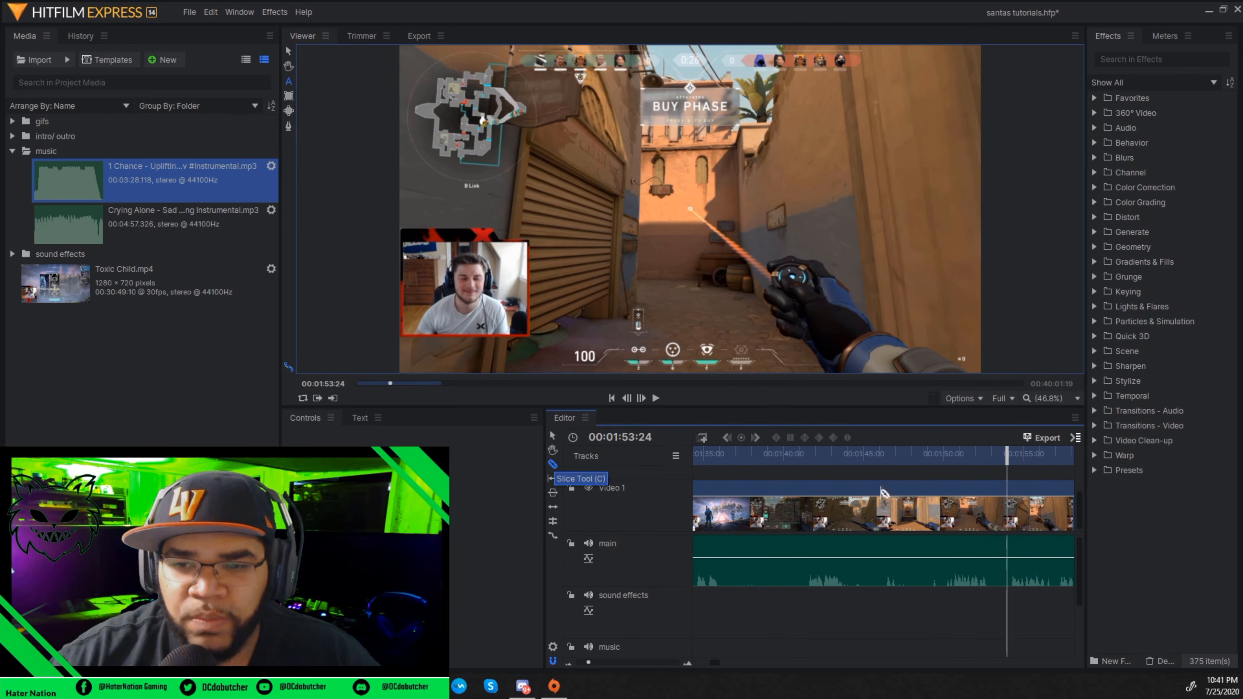
click(1011, 509)
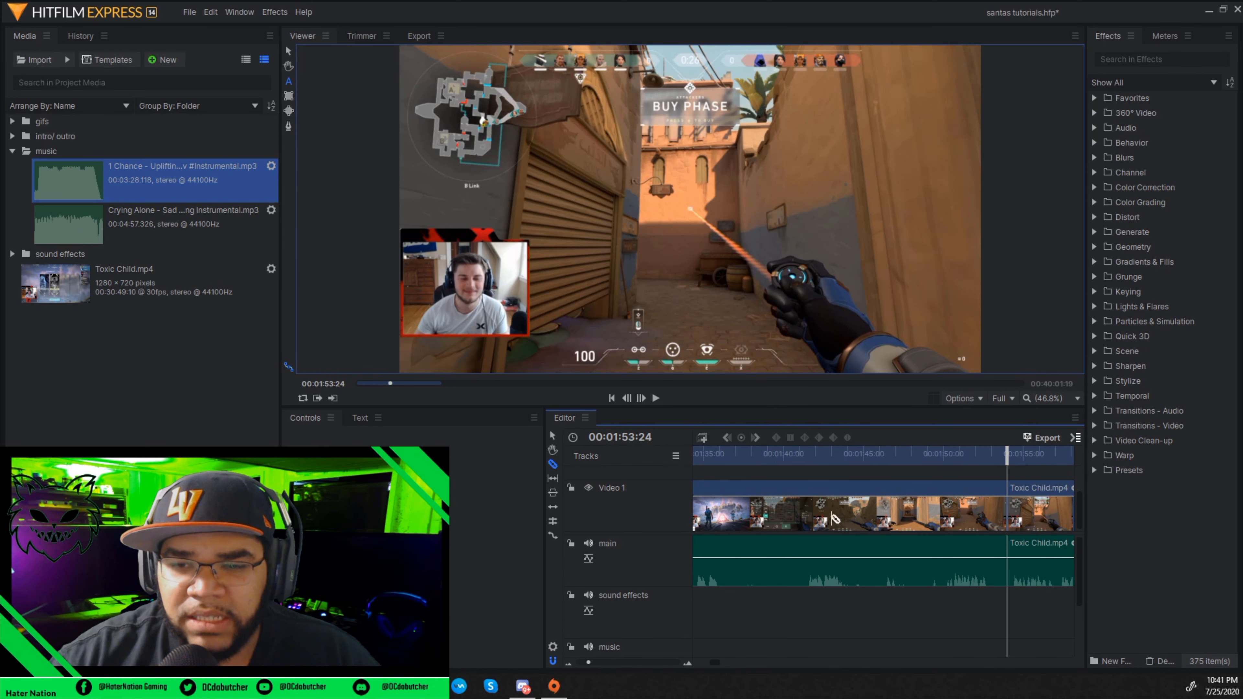
Remove the gameplay segment between the two cuts and move the remaining Toxic Child clip against the end of the first segment
right_click(826, 518)
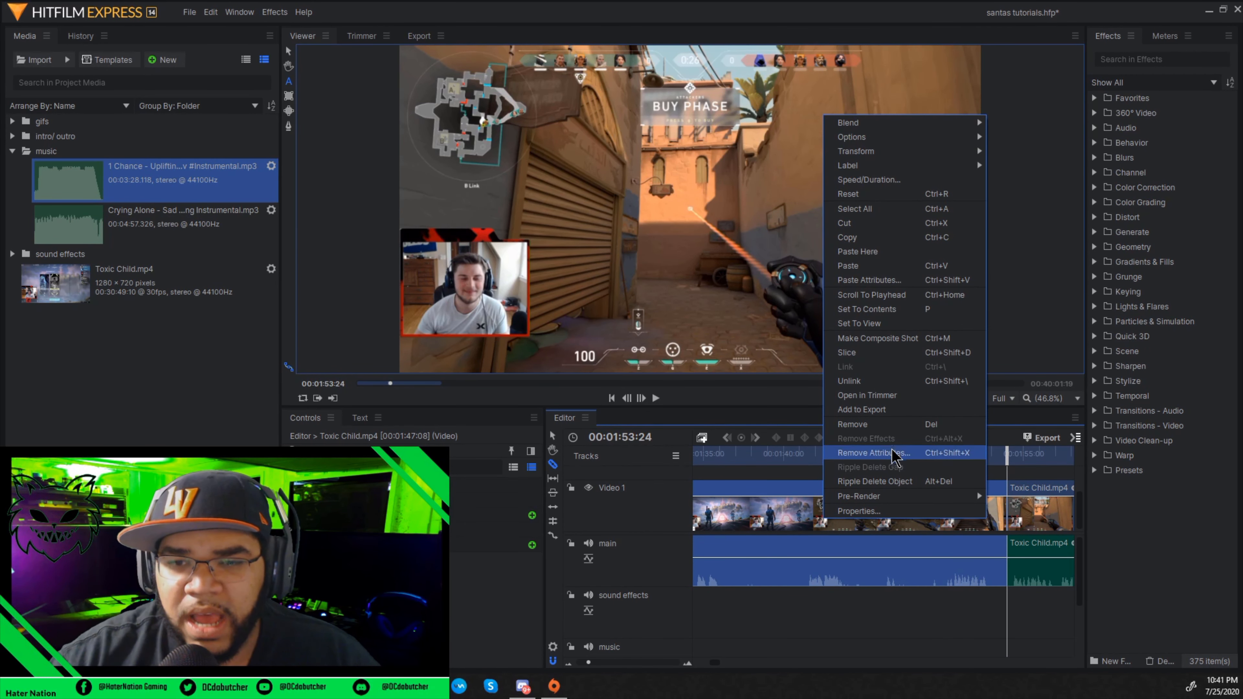
click(885, 429)
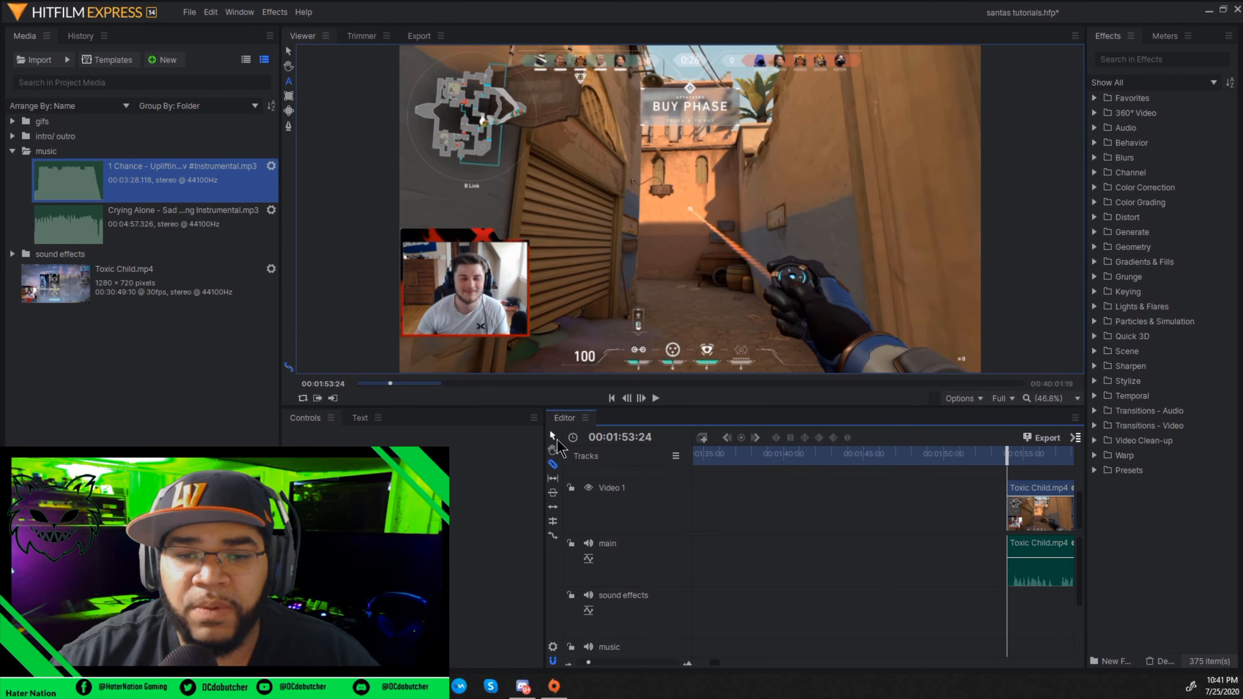
click(558, 440)
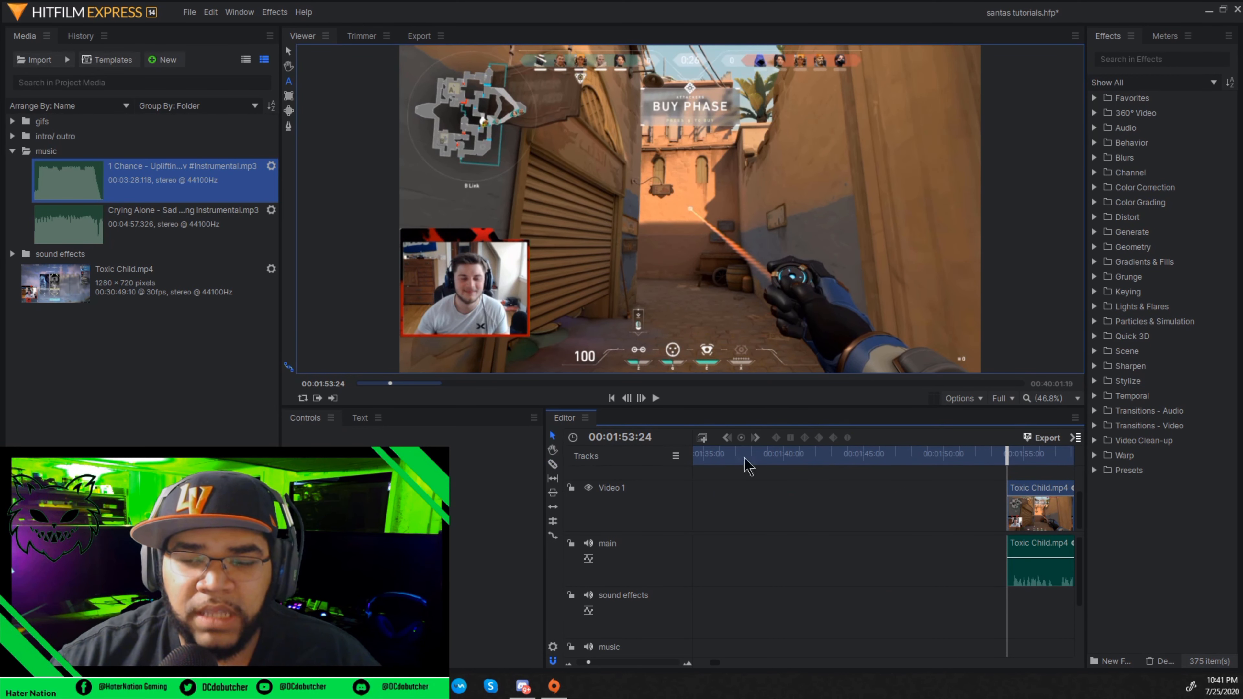
drag(1048, 525, 808, 528)
Play the timeline from 00:00:04:04 across the joined gameplay clips to review the hard cut
click(794, 457)
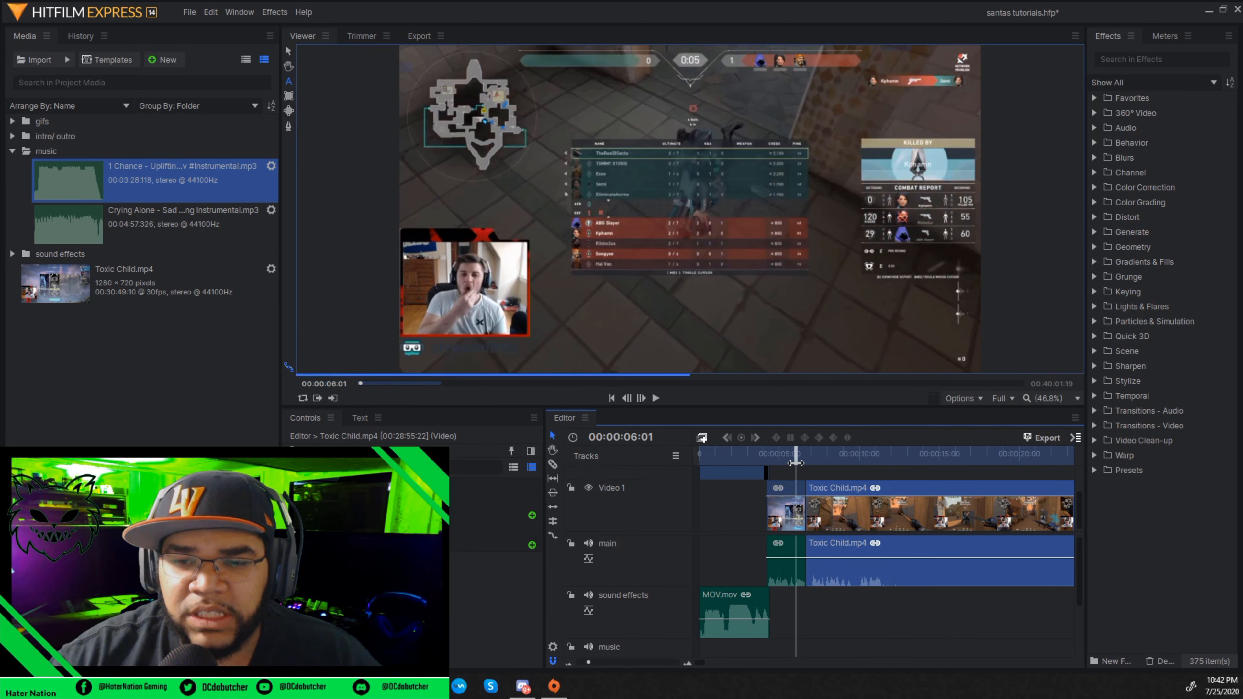
click(757, 458)
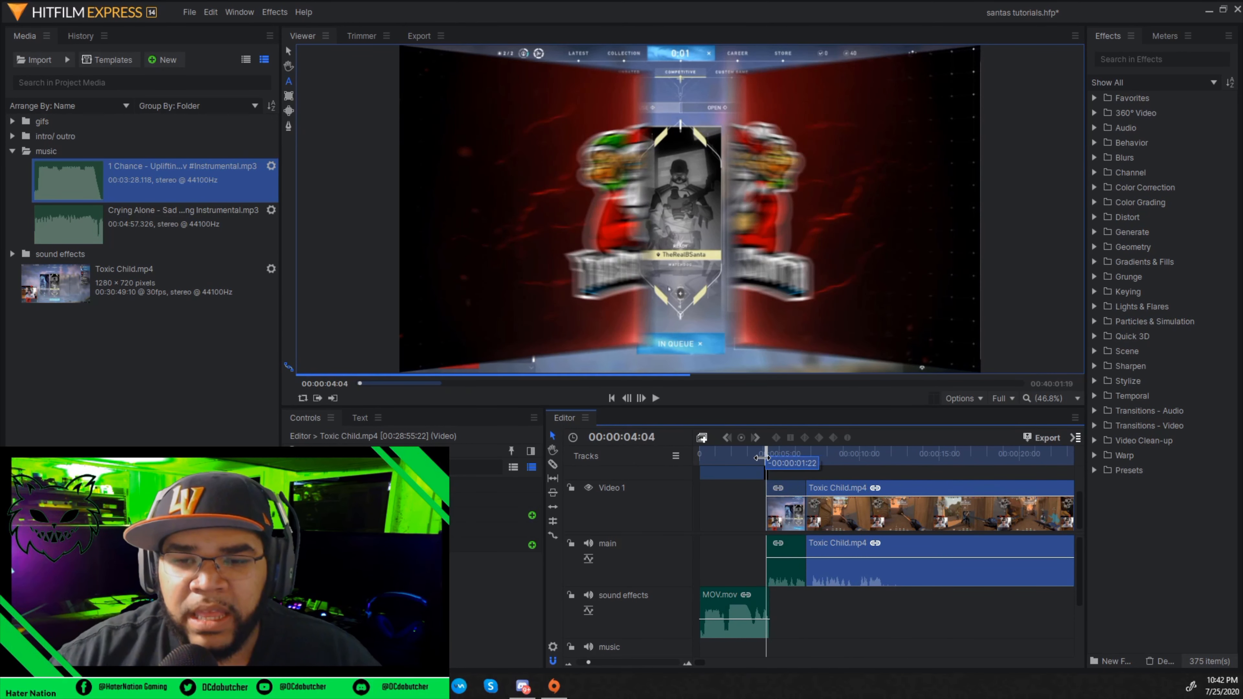
click(657, 399)
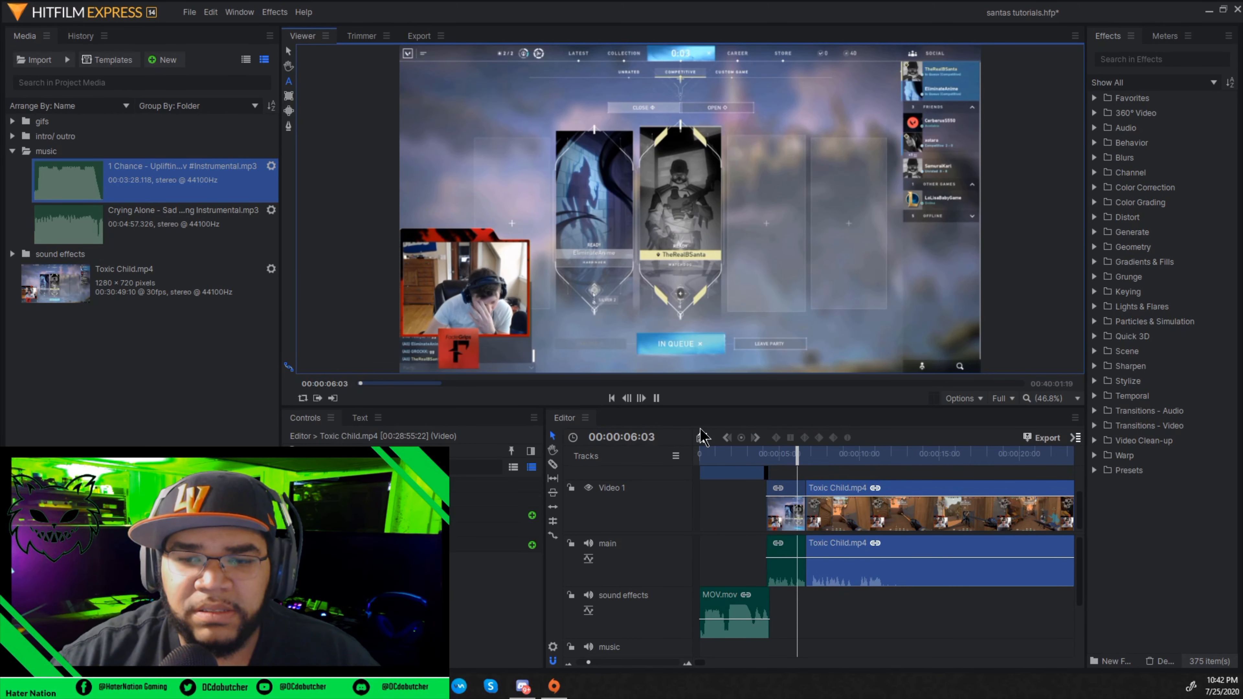
click(827, 454)
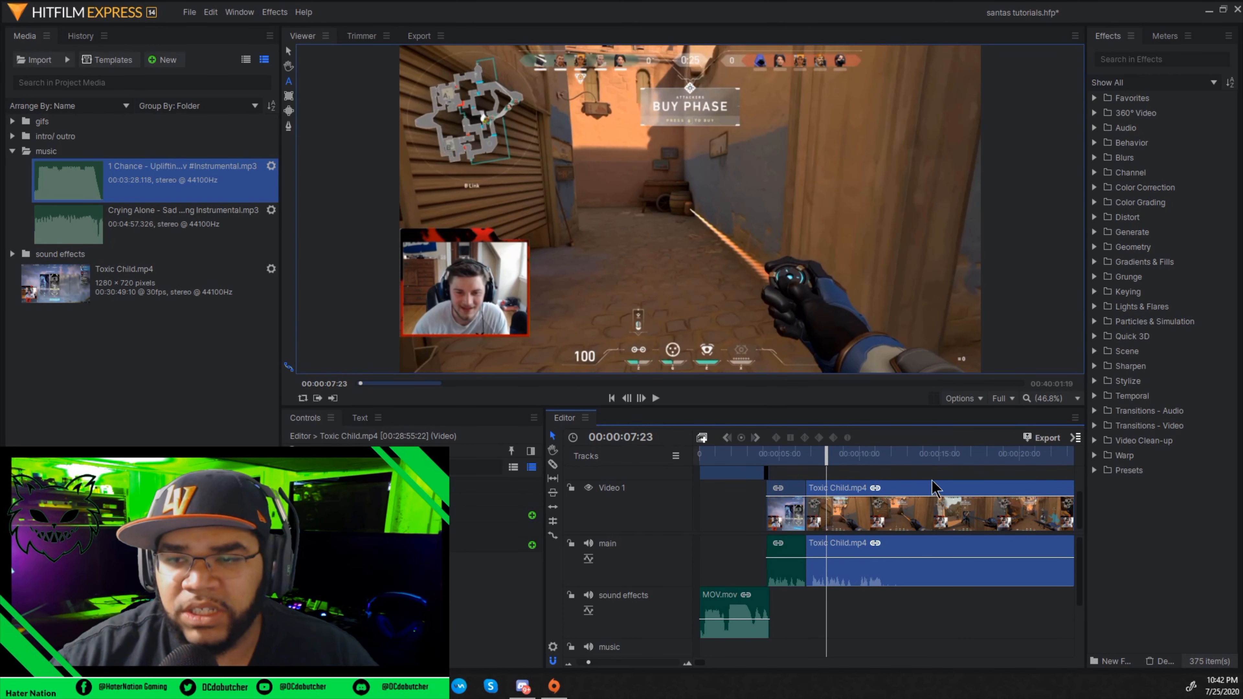
Add an Additive Dissolve transition at the cut between the two Toxic Child clips on Video 1
click(1095, 425)
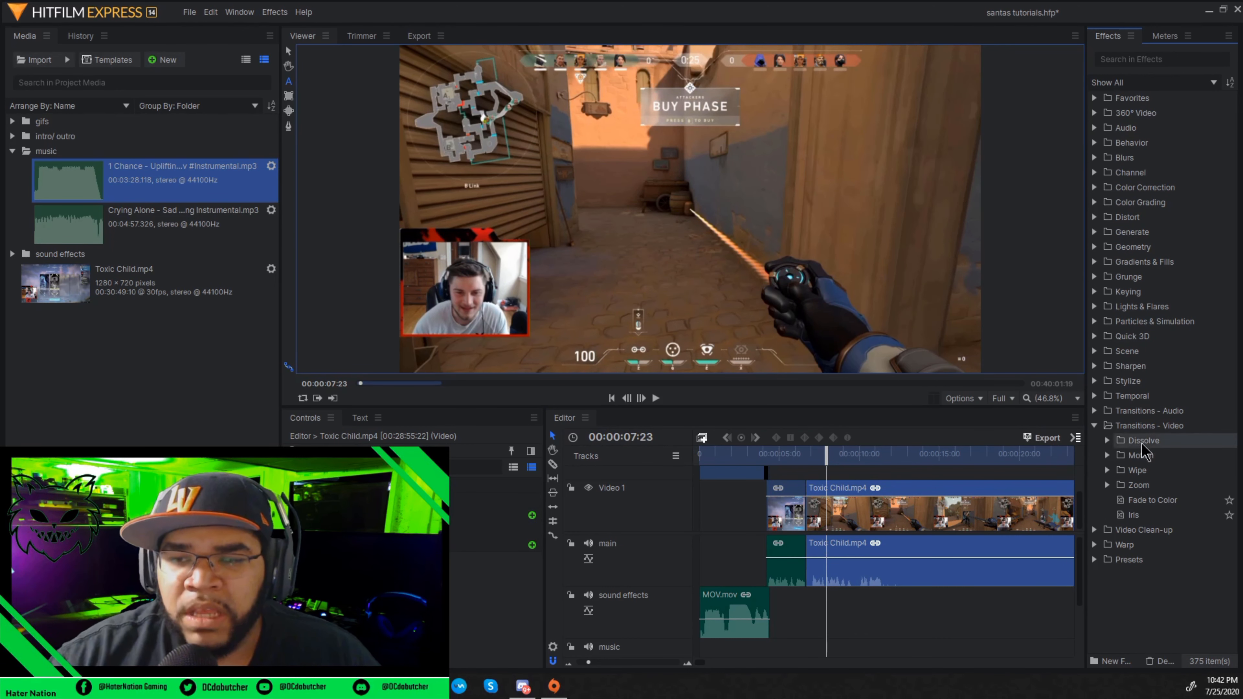
click(1107, 440)
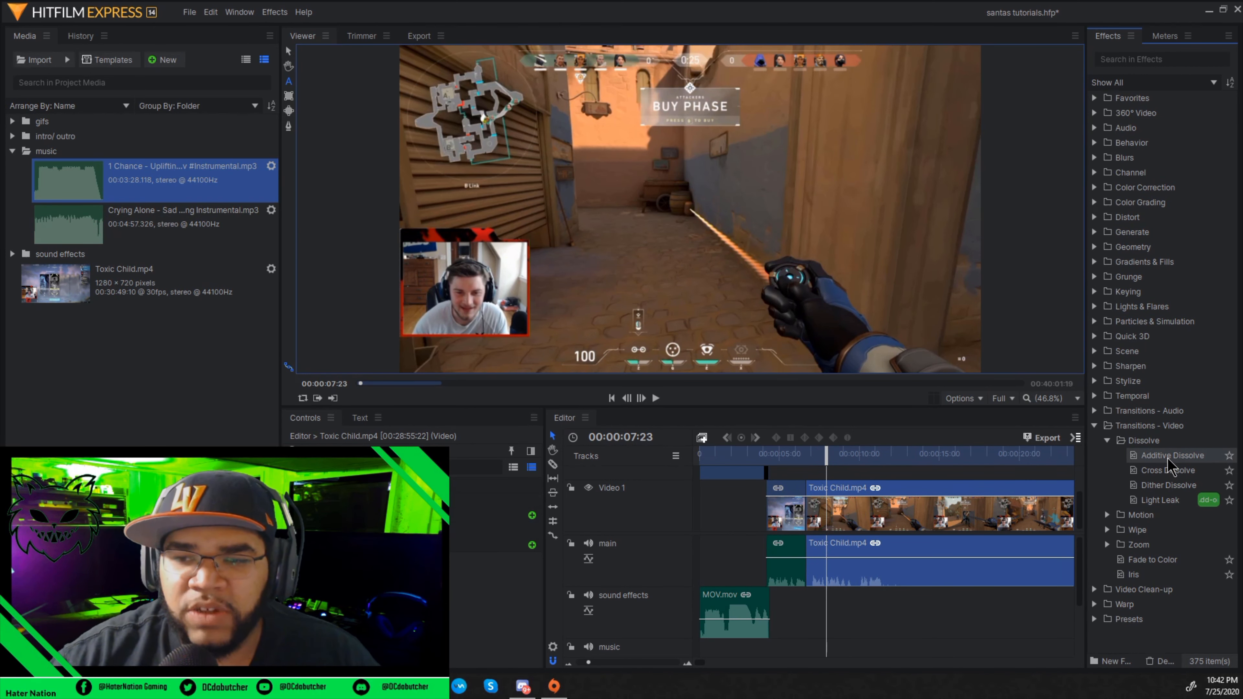
drag(1167, 458, 1024, 437)
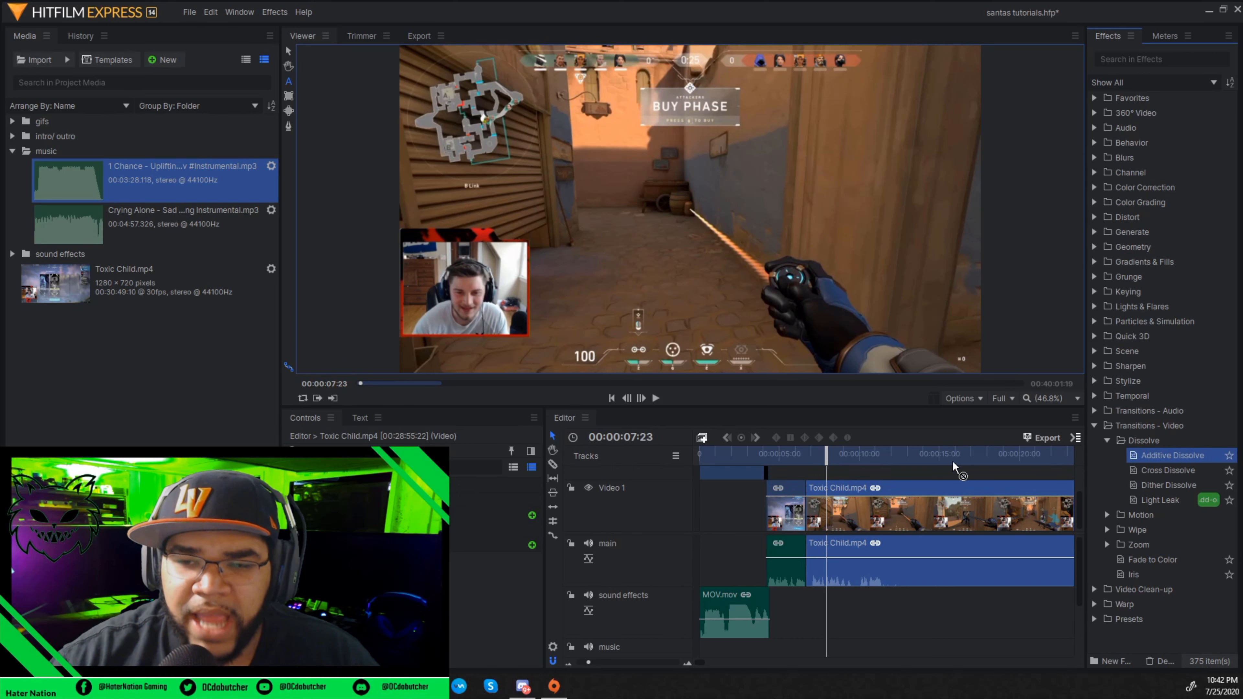
drag(953, 468, 804, 509)
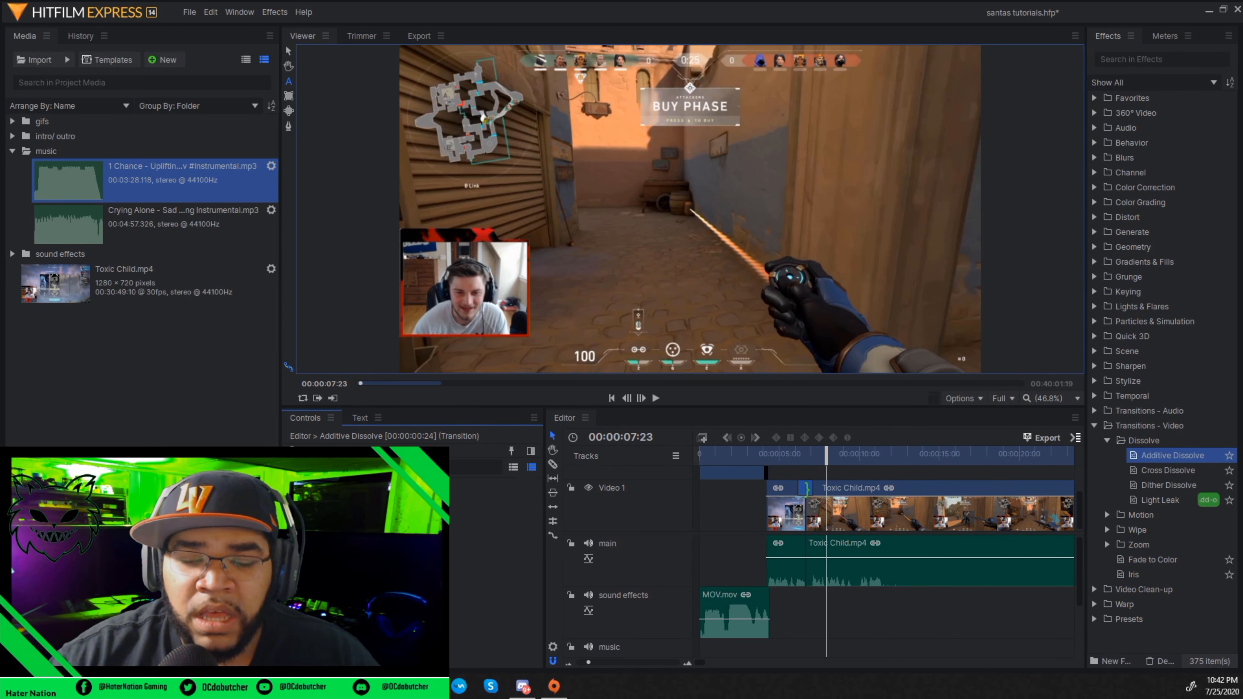
Play the timeline from 00:00:03:01 past the gameplay cut to preview the dissolve transition
drag(827, 454, 748, 454)
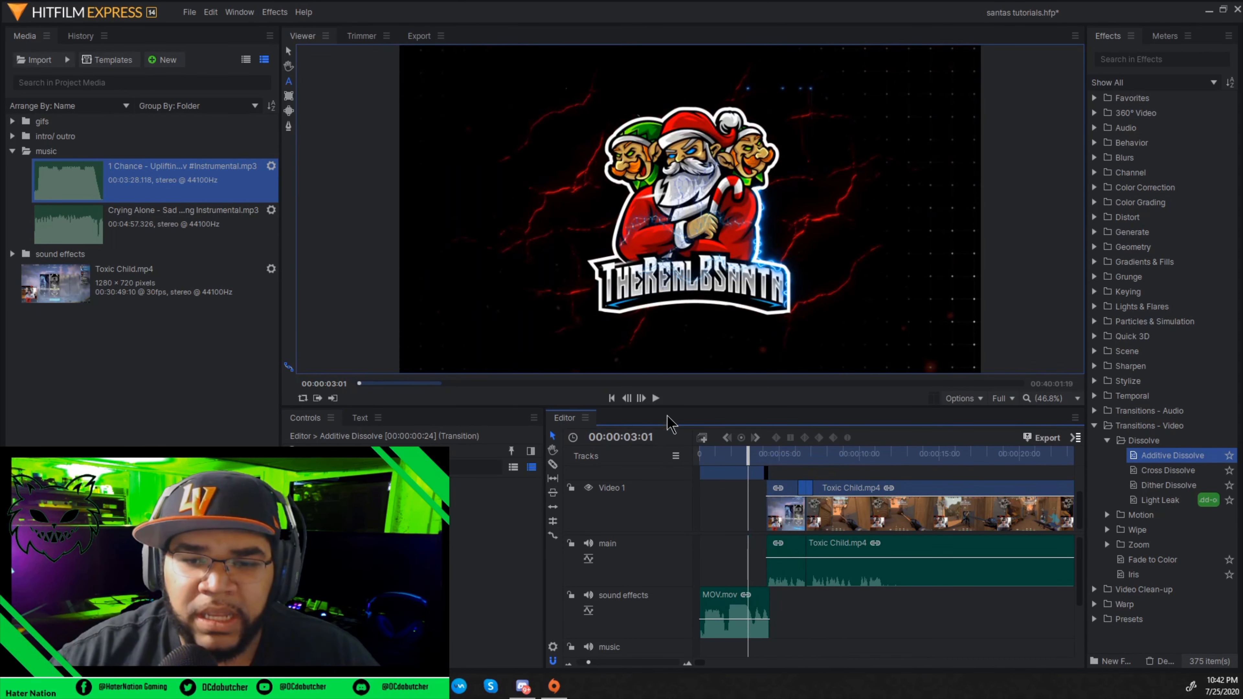
click(655, 399)
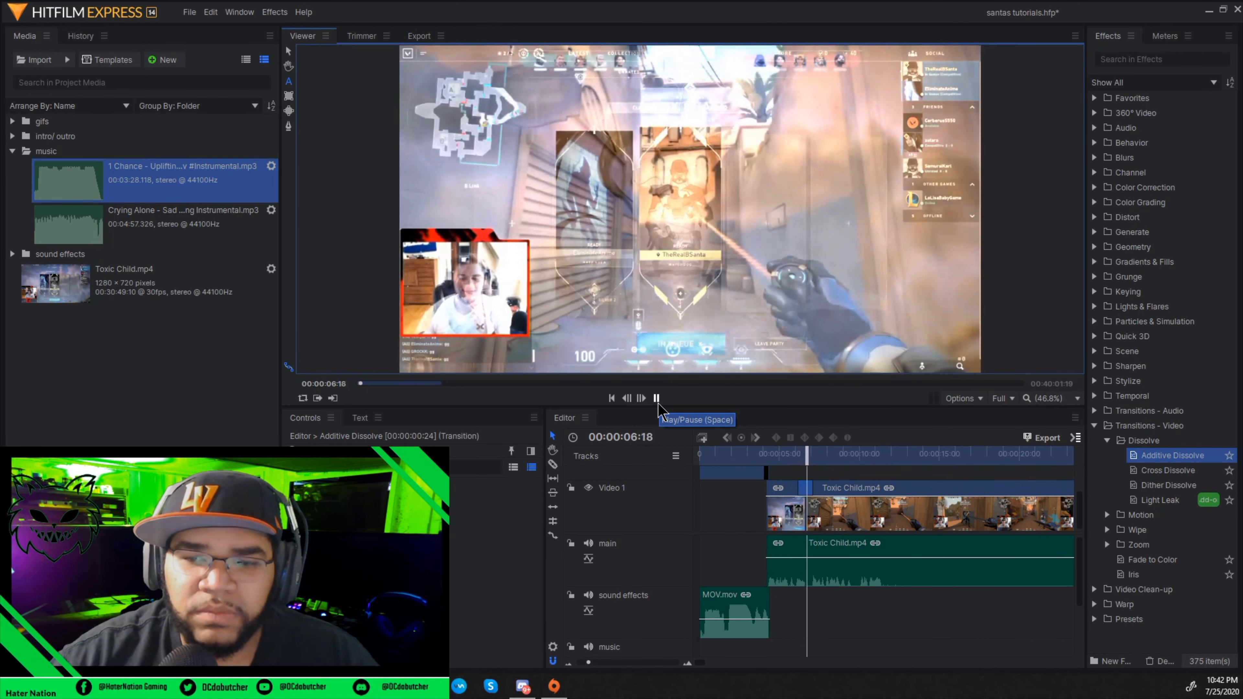
click(657, 403)
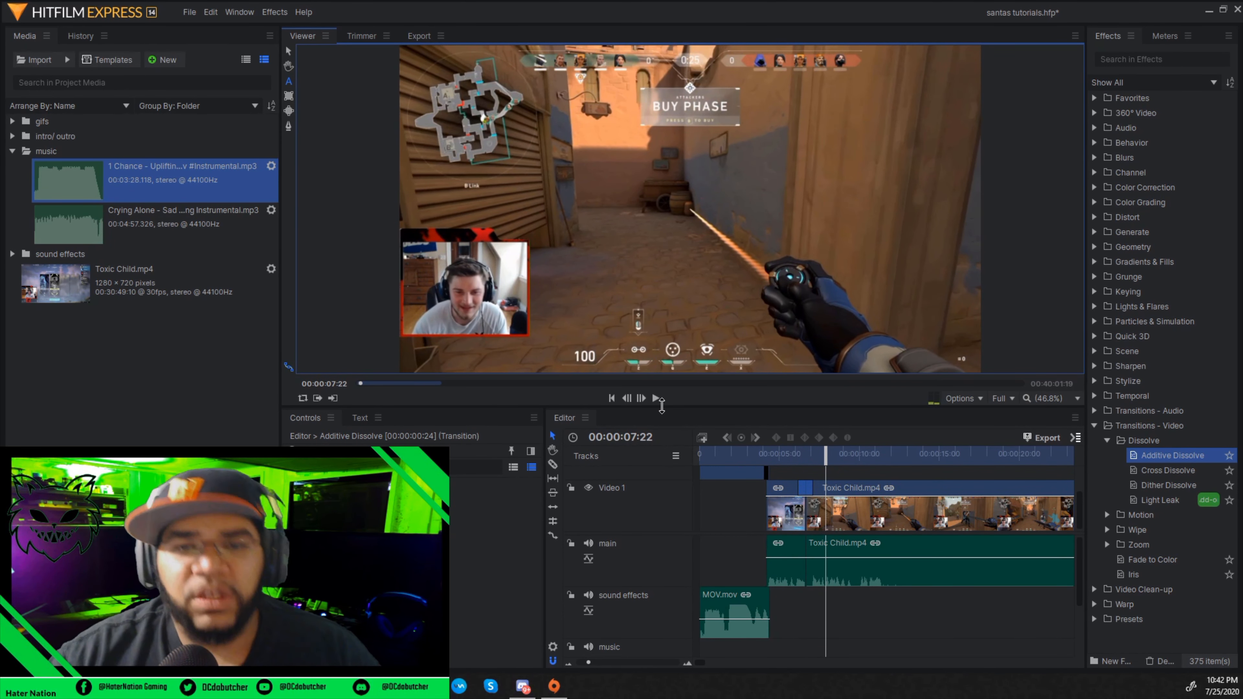